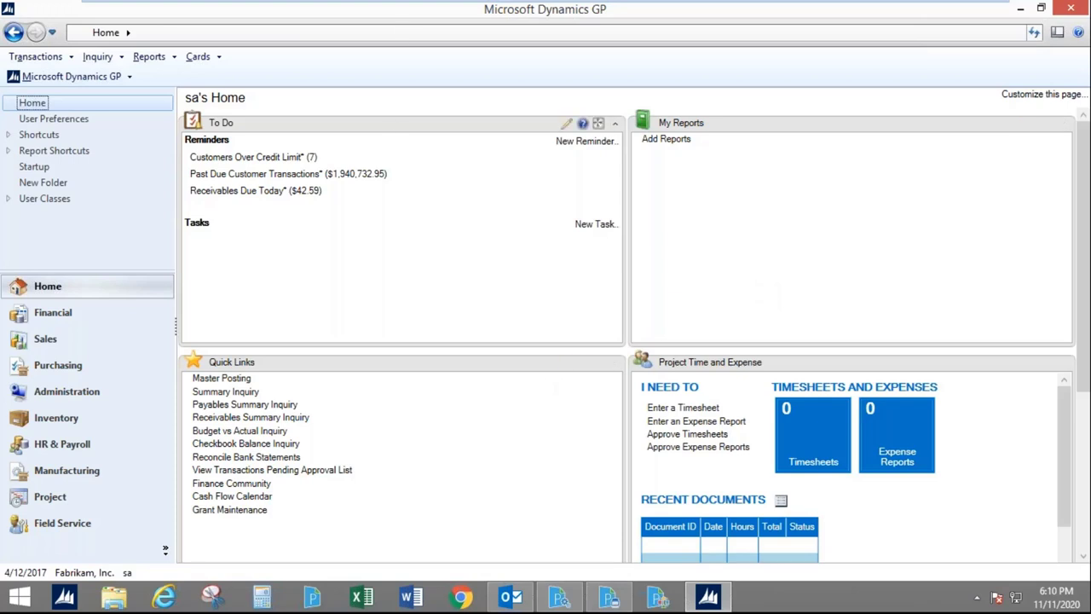
Step: Switch to Chrome and open the bookmarked PaperSave Application System start page
{"action": "left_click", "coordinate": [462, 597]}
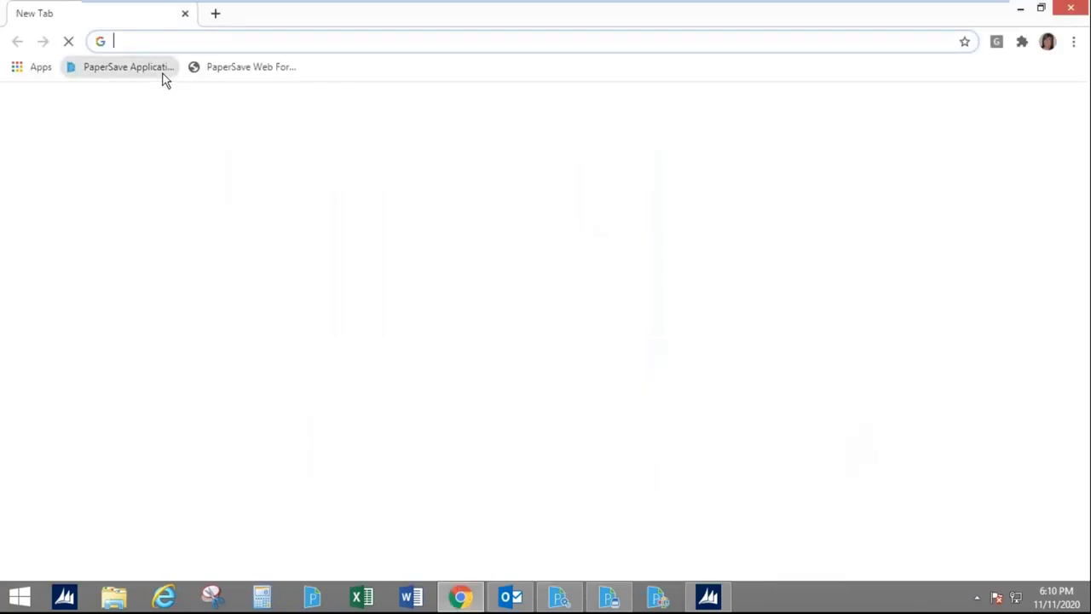
{"action": "left_click", "coordinate": [162, 74]}
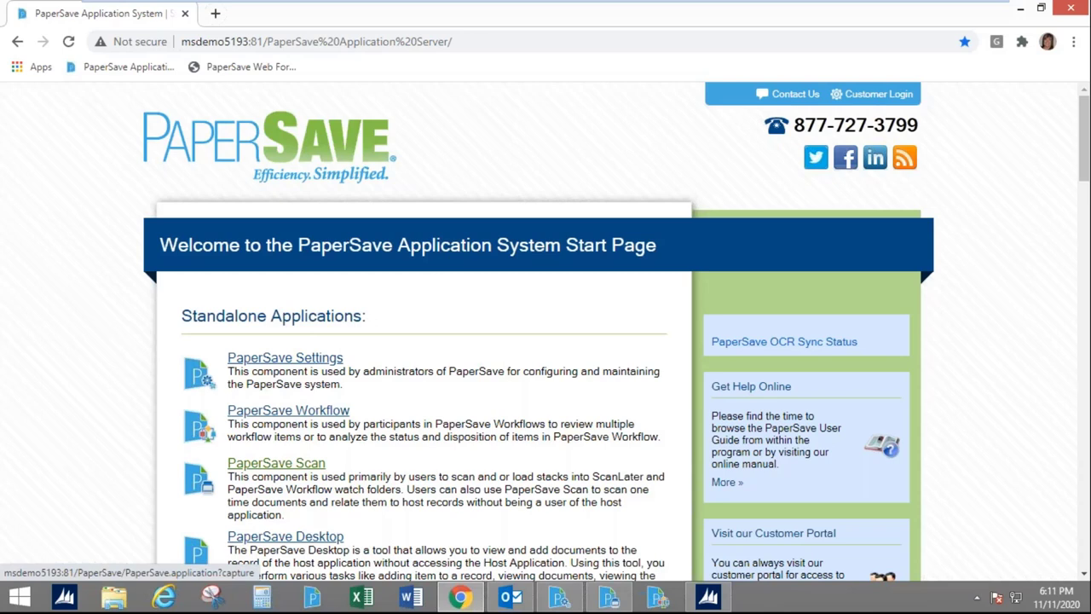
Step: Switch to PaperSave Scan and choose the GP Invoice OCR workflow's GP OCR - Paper Invoices drop point as the submission target
{"action": "left_click", "coordinate": [609, 599]}
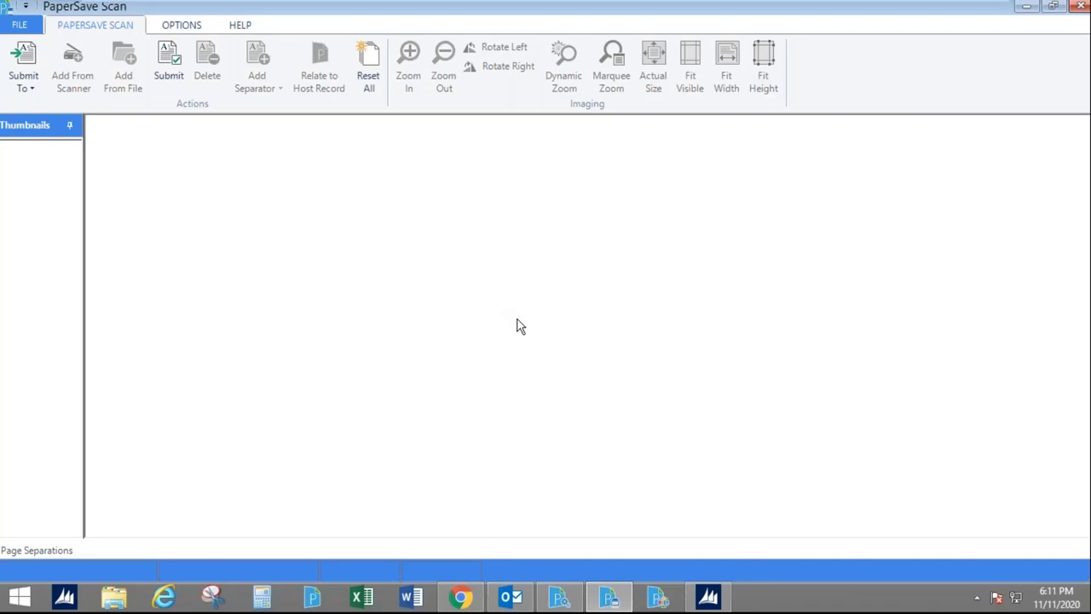
{"action": "left_click", "coordinate": [37, 86]}
{"action": "mouse_move", "coordinate": [51, 127]}
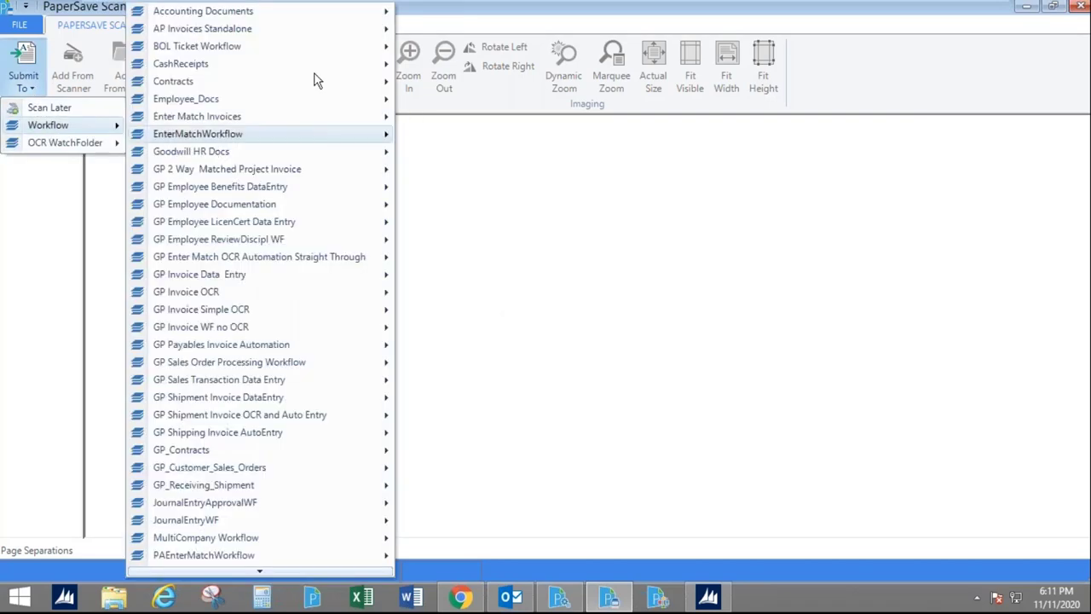
{"action": "mouse_move", "coordinate": [256, 292]}
{"action": "left_click", "coordinate": [456, 322]}
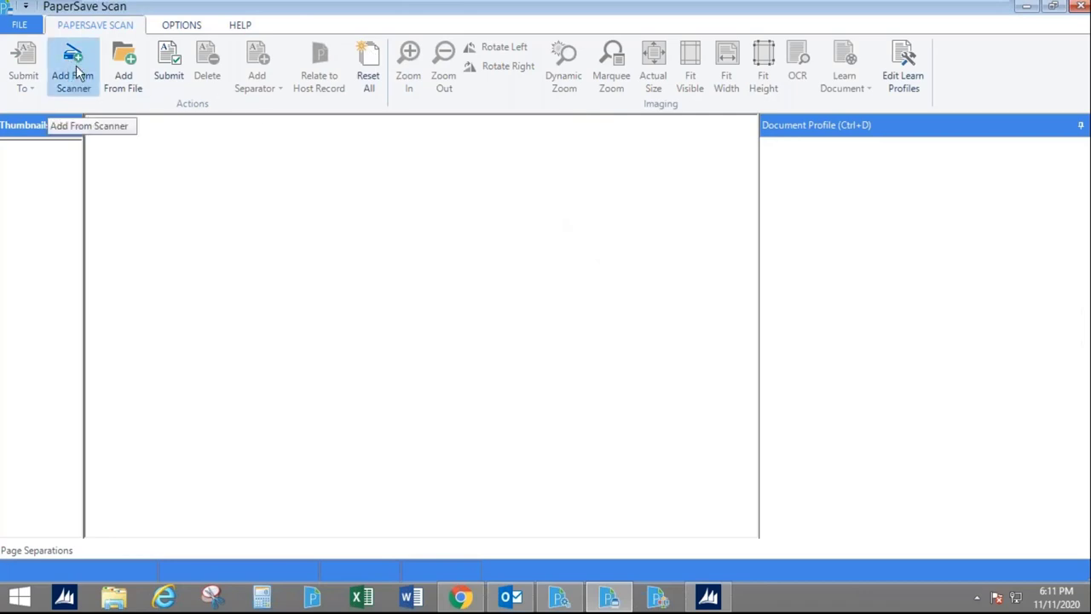
Step: Add the paper invoices from the scanner and keep the Page Separations list pinned open
{"action": "left_click", "coordinate": [76, 74]}
{"action": "left_click", "coordinate": [419, 305]}
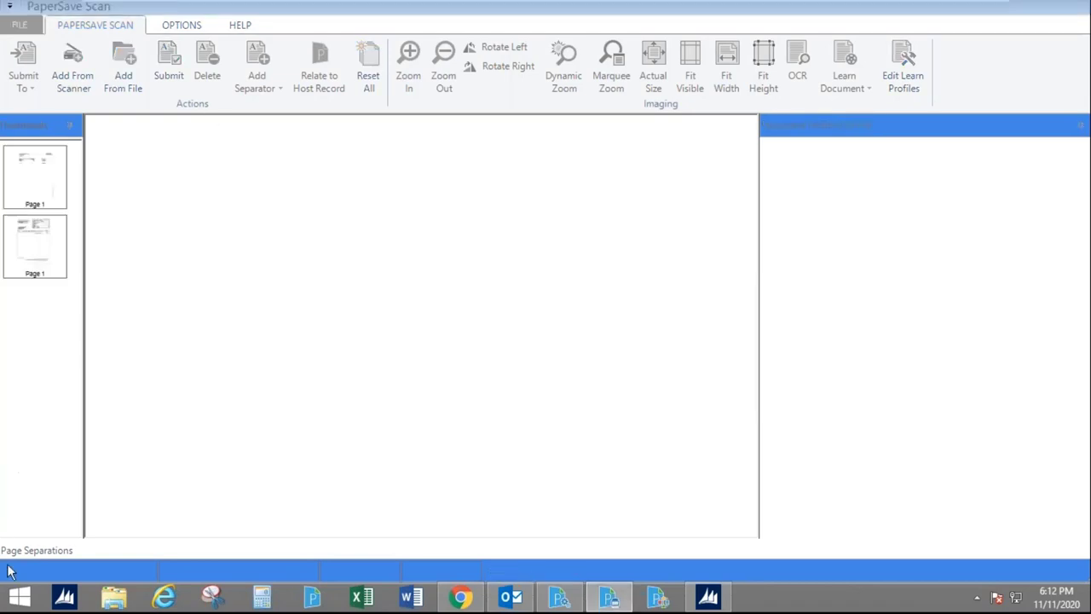
{"action": "mouse_move", "coordinate": [34, 552]}
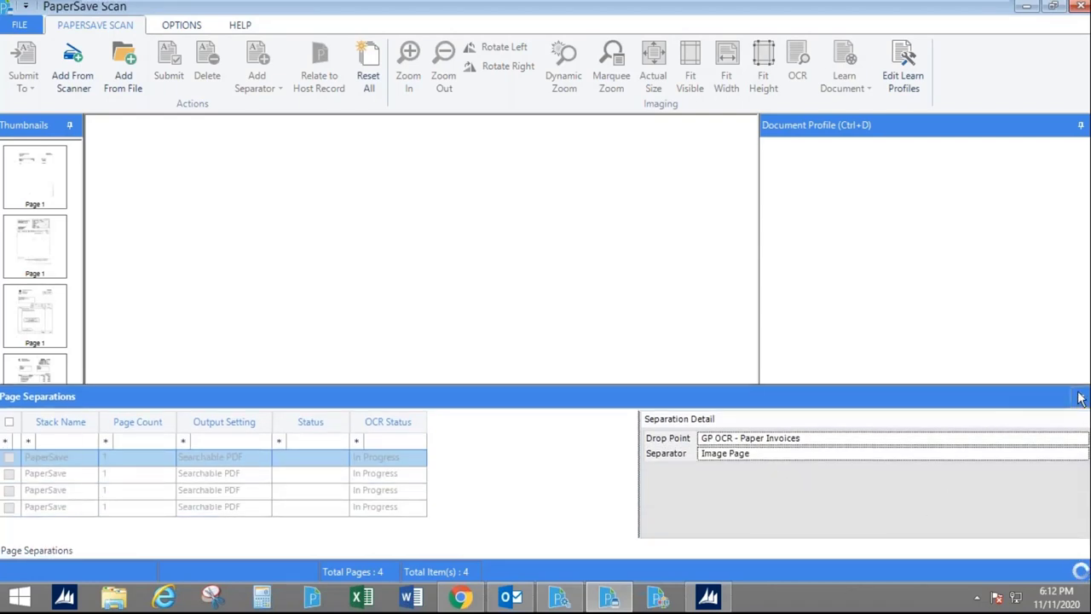
{"action": "left_click", "coordinate": [1080, 397]}
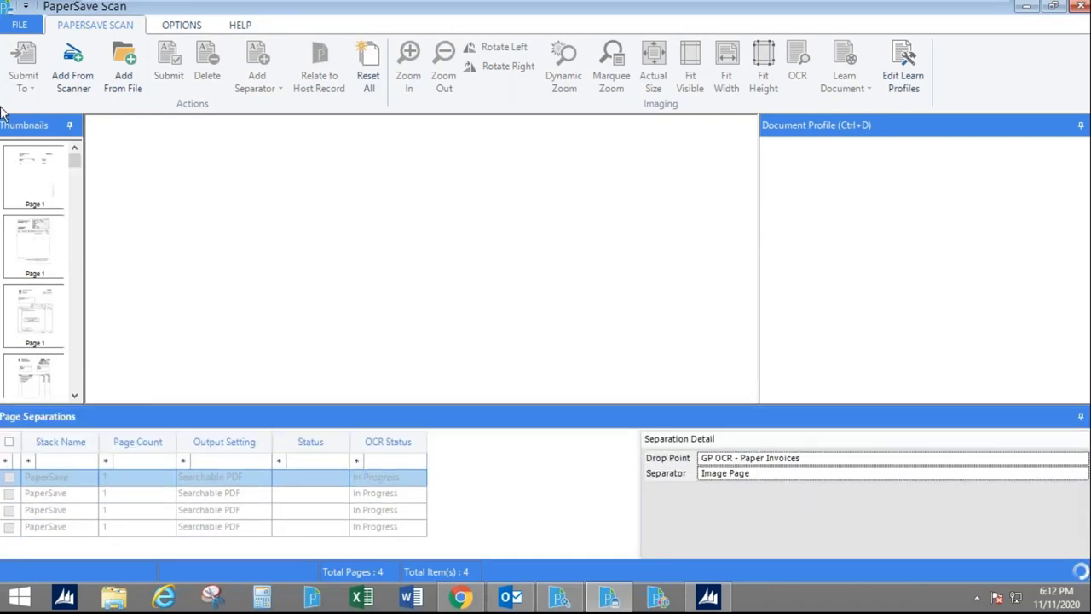
Step: View the scanned Attractive Telephone Company invoice and examine its vendor and invoice fields in the document profile
{"action": "left_click", "coordinate": [29, 163]}
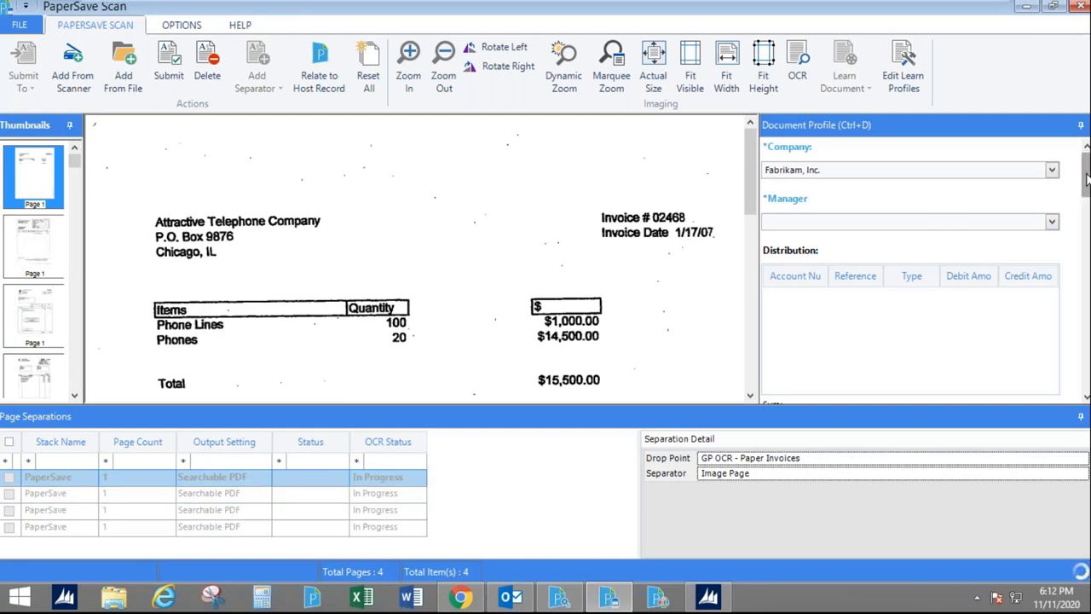
{"action": "left_click", "coordinate": [1086, 221]}
{"action": "scroll", "coordinate": [1086, 221], "scroll_direction": "down", "scroll_amount": 2}
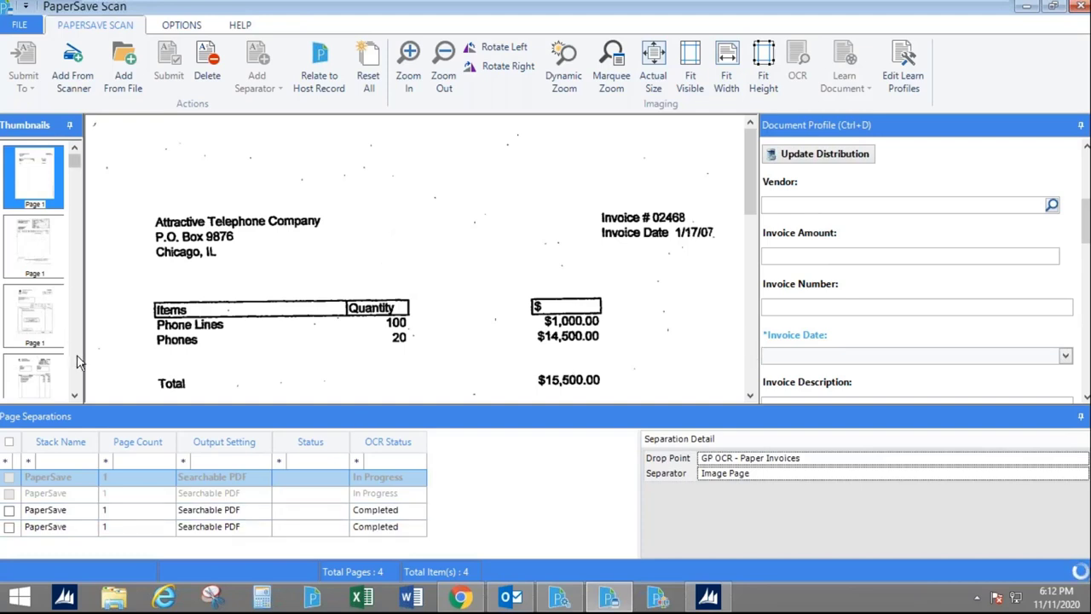
Step: On the Industry Business Solutions invoice, clear the Invoice Number and recapture 1594 from the scanned page
{"action": "left_click", "coordinate": [34, 247]}
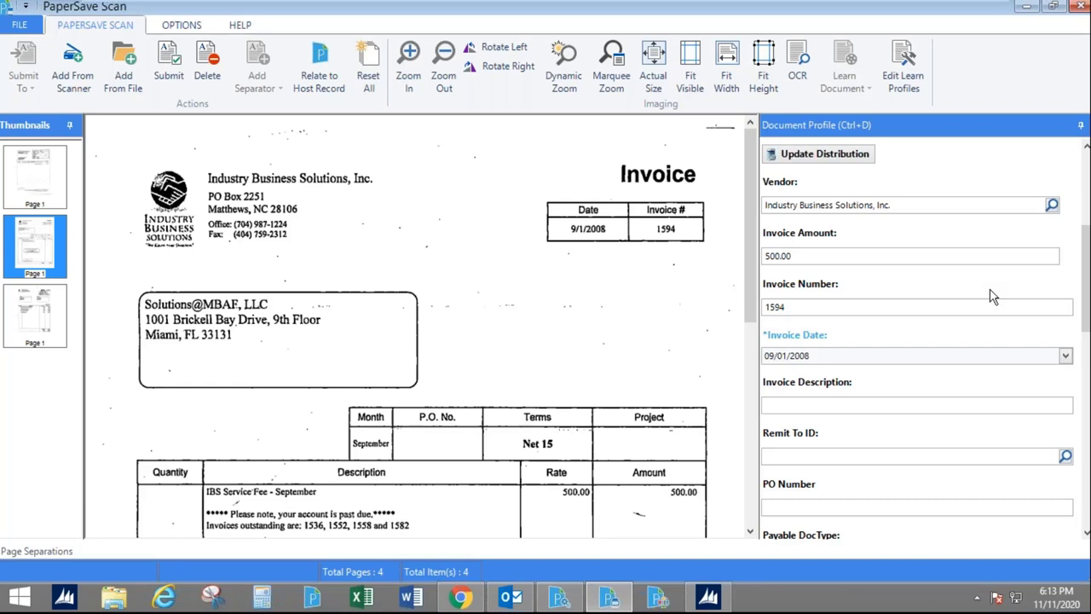
{"action": "double_click", "coordinate": [798, 307]}
{"action": "key", "text": "BackSpace"}
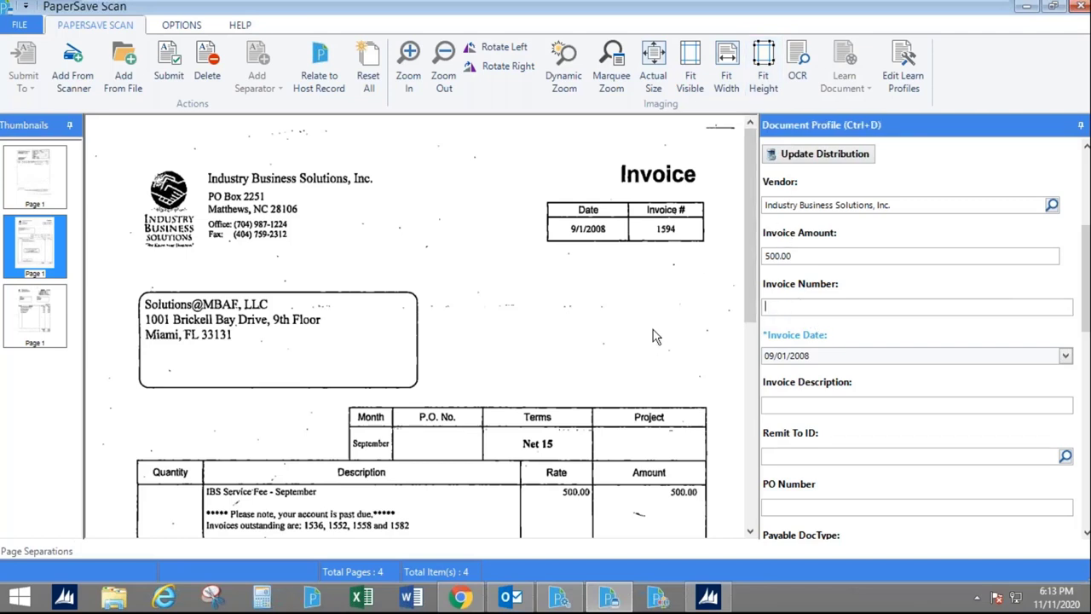
{"action": "left_click", "coordinate": [669, 232]}
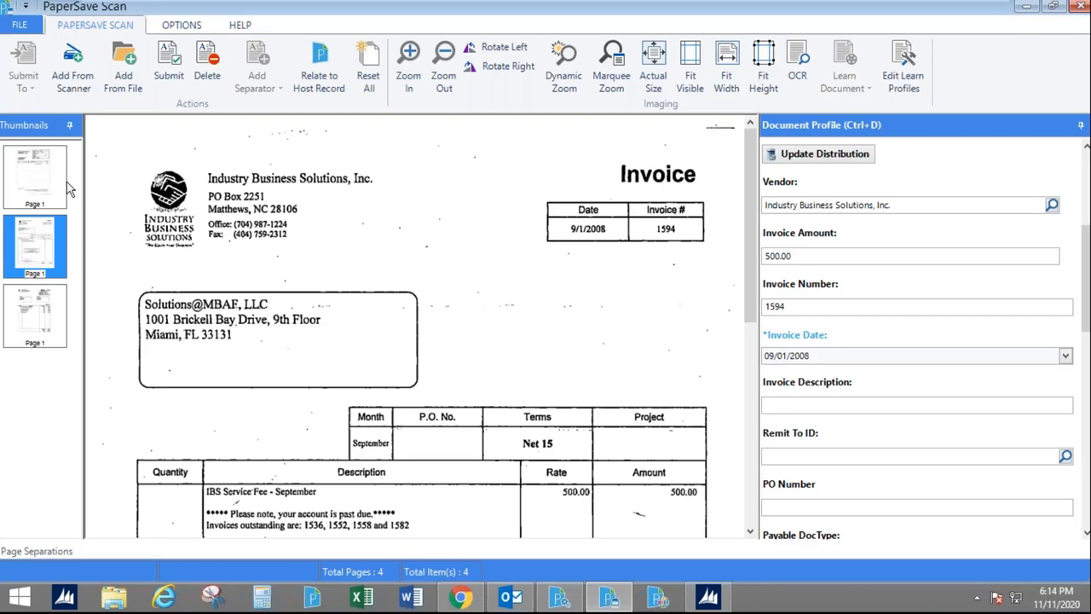
Step: Open the Butler, Buckley, Deets Inc. invoice and fill its distribution from the recognized vendor
{"action": "left_click", "coordinate": [35, 171]}
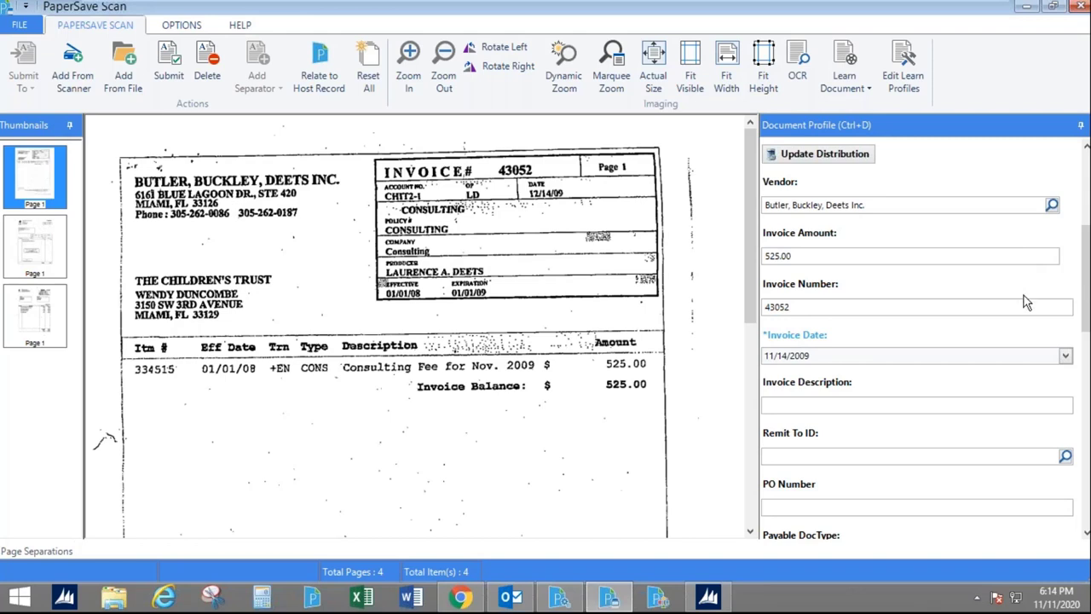
{"action": "left_click_drag", "start_coordinate": [1084, 269], "coordinate": [1083, 188]}
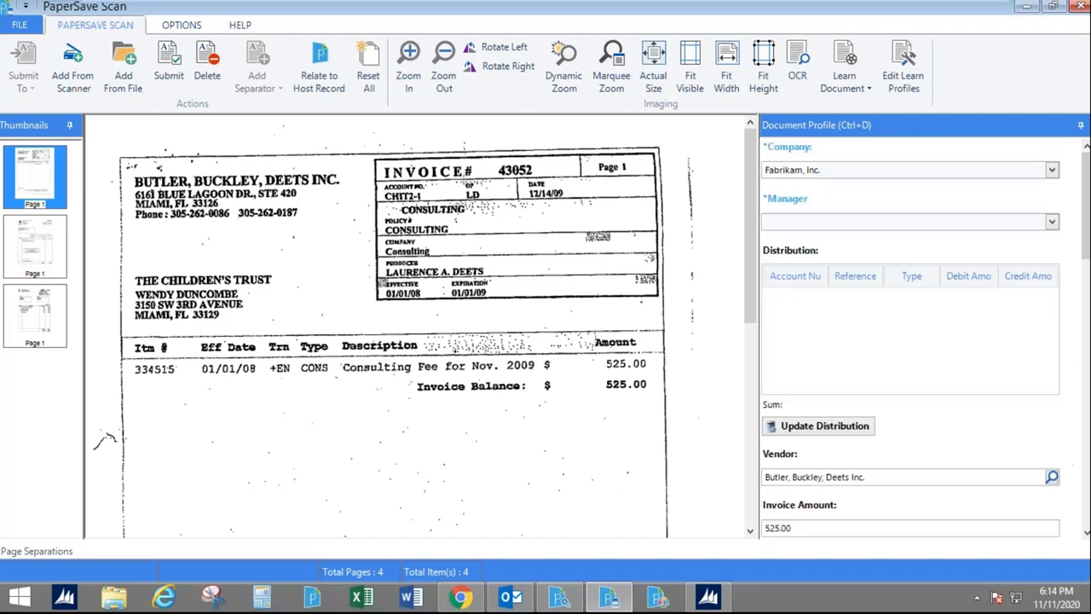
{"action": "left_click", "coordinate": [879, 475]}
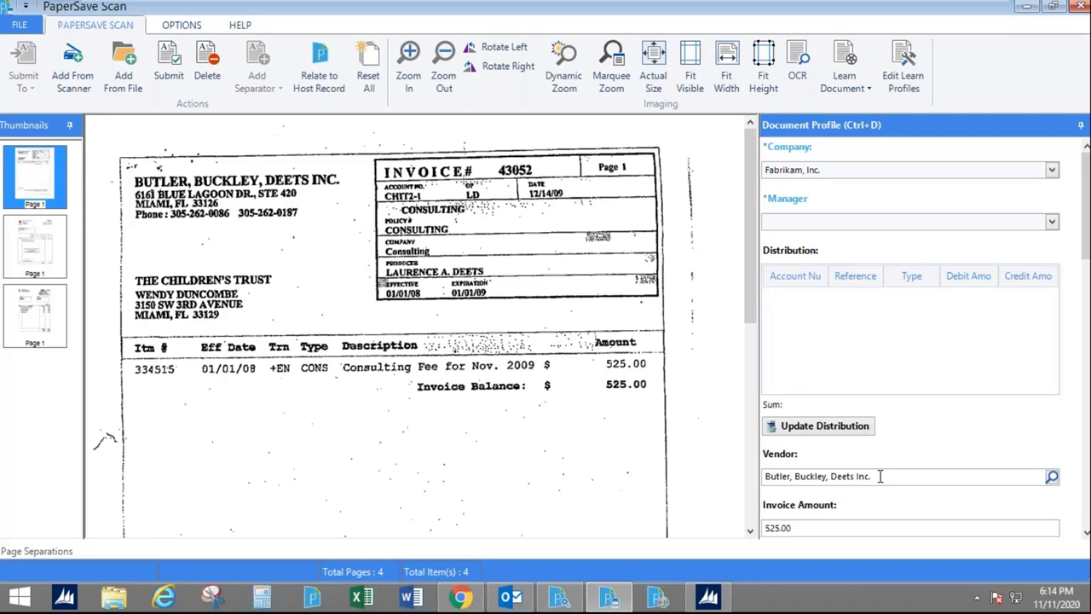
{"action": "key", "text": "Tab"}
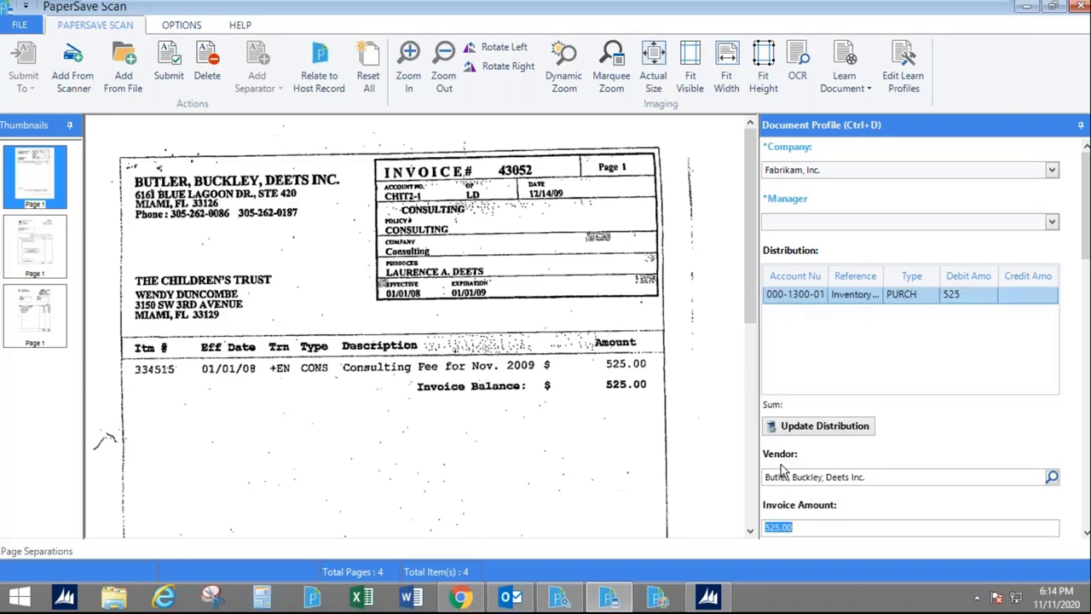
{"action": "scroll", "coordinate": [1086, 256], "scroll_direction": "down", "scroll_amount": 1}
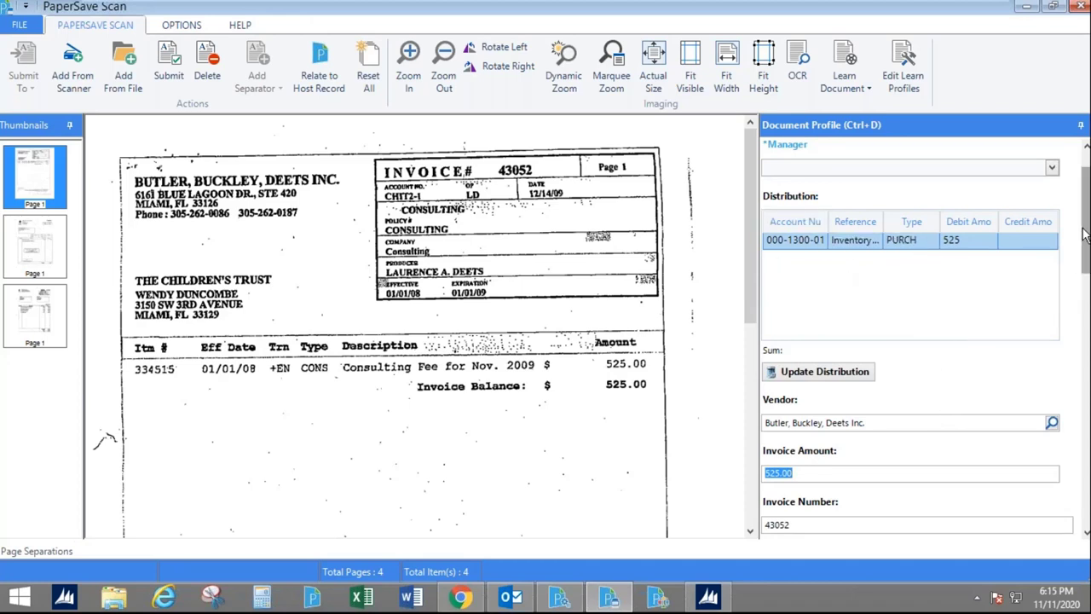
{"action": "scroll", "coordinate": [1084, 255], "scroll_direction": "up", "scroll_amount": 2}
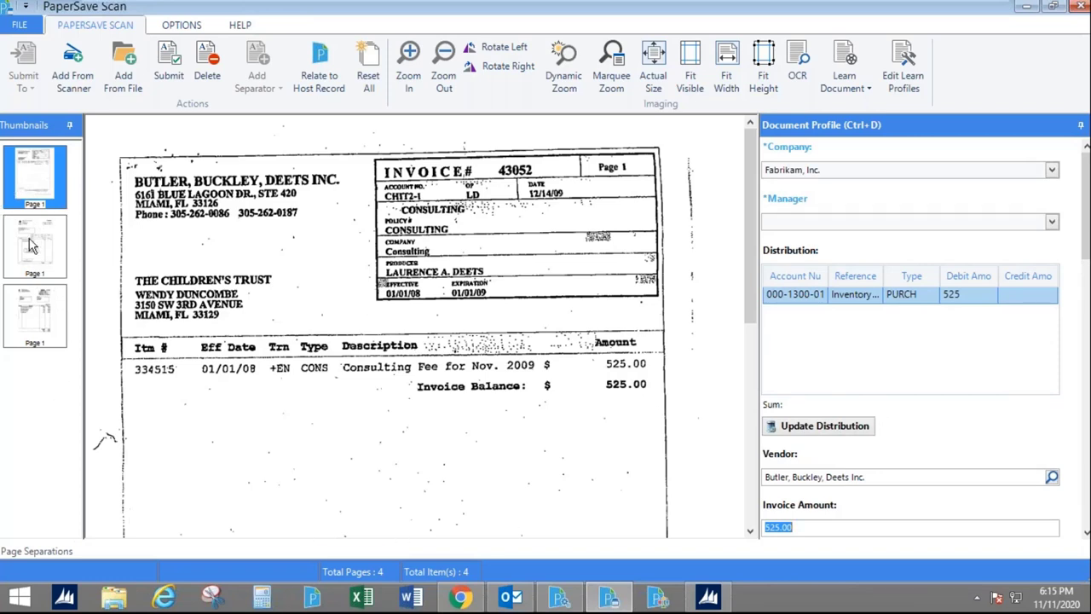
Step: Assign the manager to the Butler, Buckley, Deets Inc. invoice by picking the matching name suggested for "bu"
{"action": "left_click", "coordinate": [38, 551]}
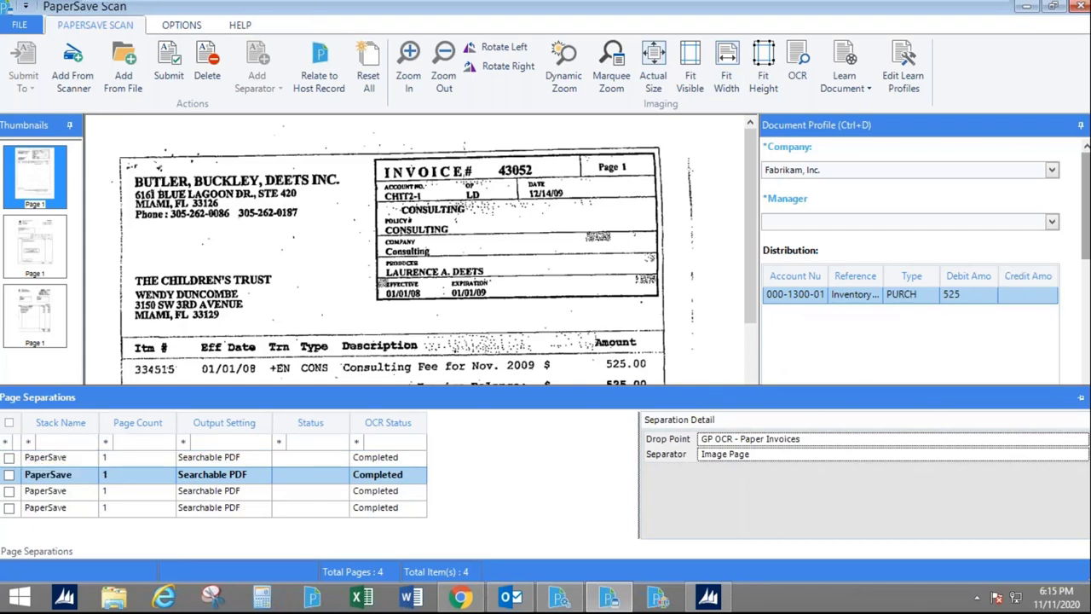
{"action": "left_click", "coordinate": [807, 220]}
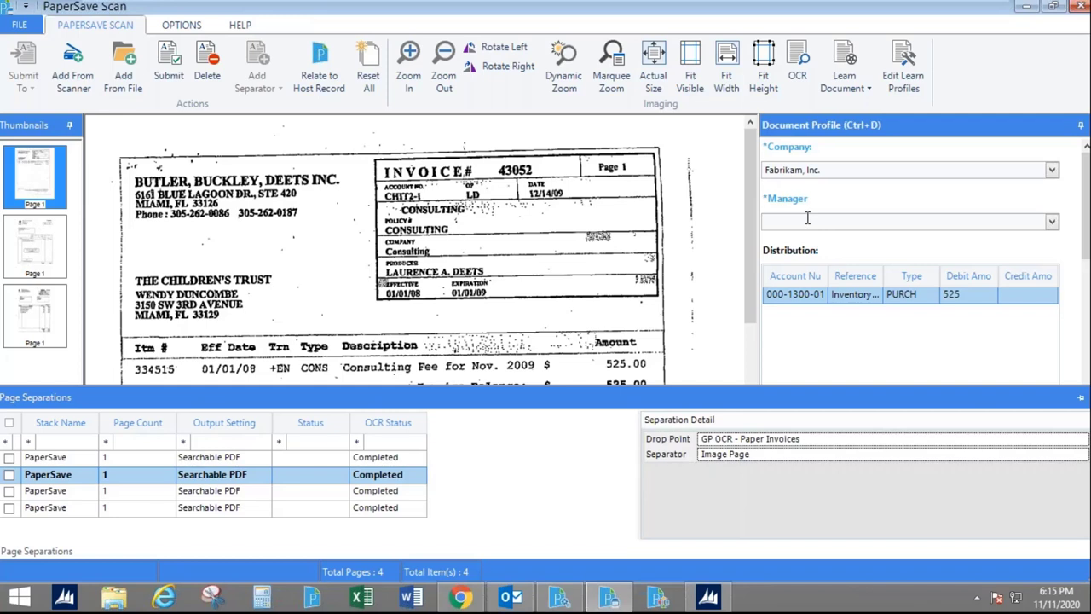
{"action": "type", "text": "bu"}
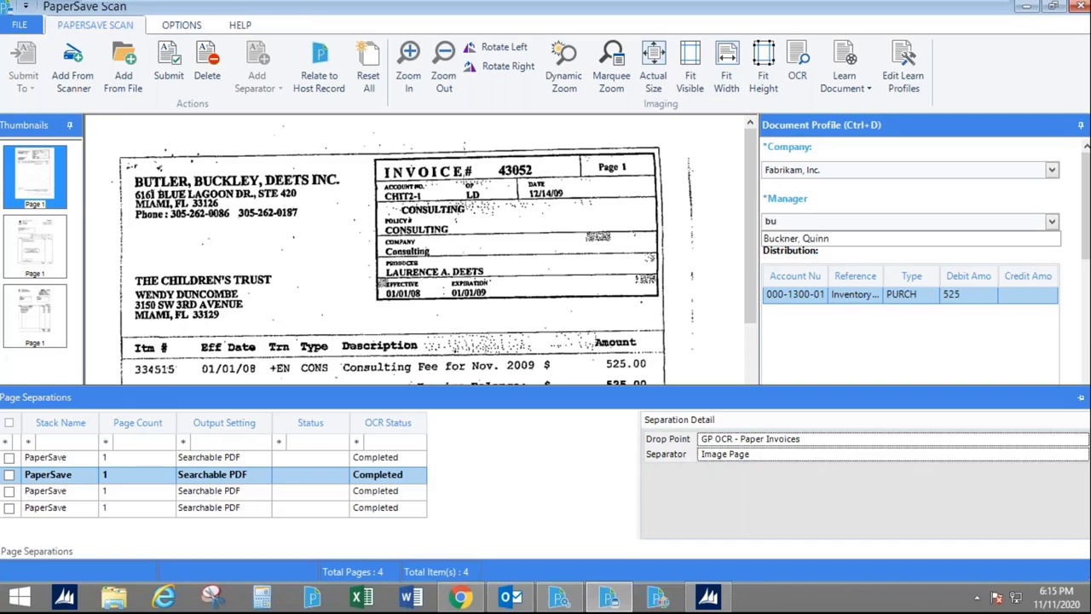
{"action": "left_click", "coordinate": [840, 239]}
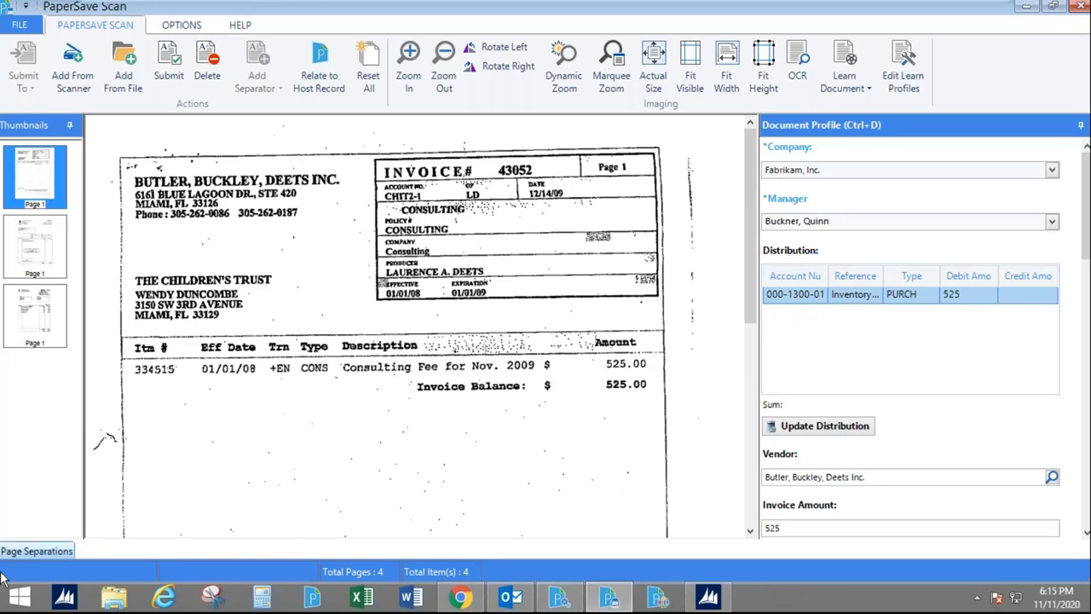
Step: Select all scanned stacks in the Page Separations list and minimize the scanning window
{"action": "mouse_move", "coordinate": [51, 550]}
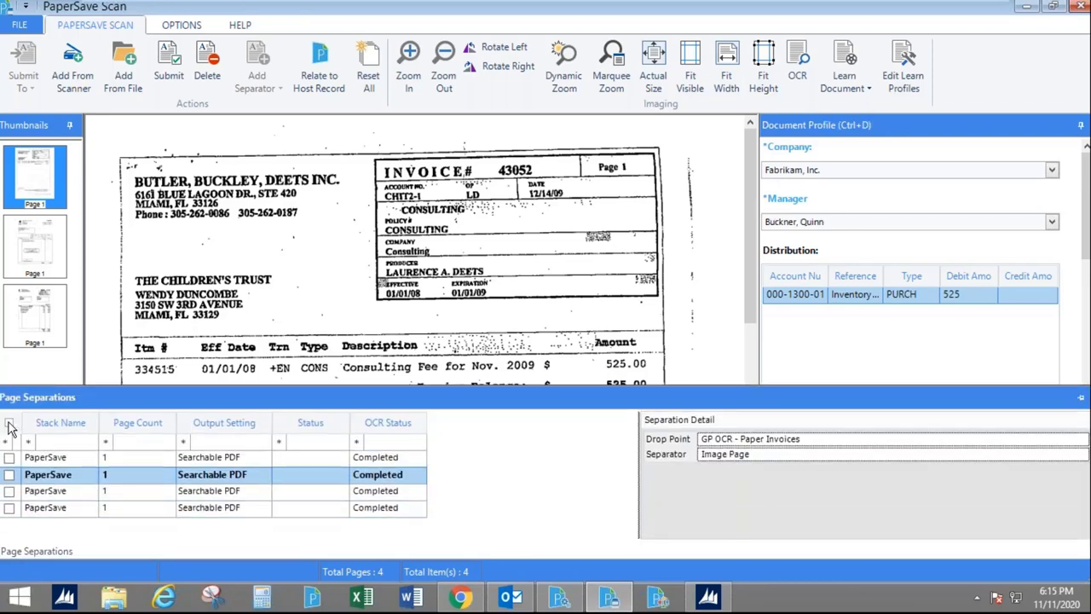
{"action": "left_click", "coordinate": [15, 423]}
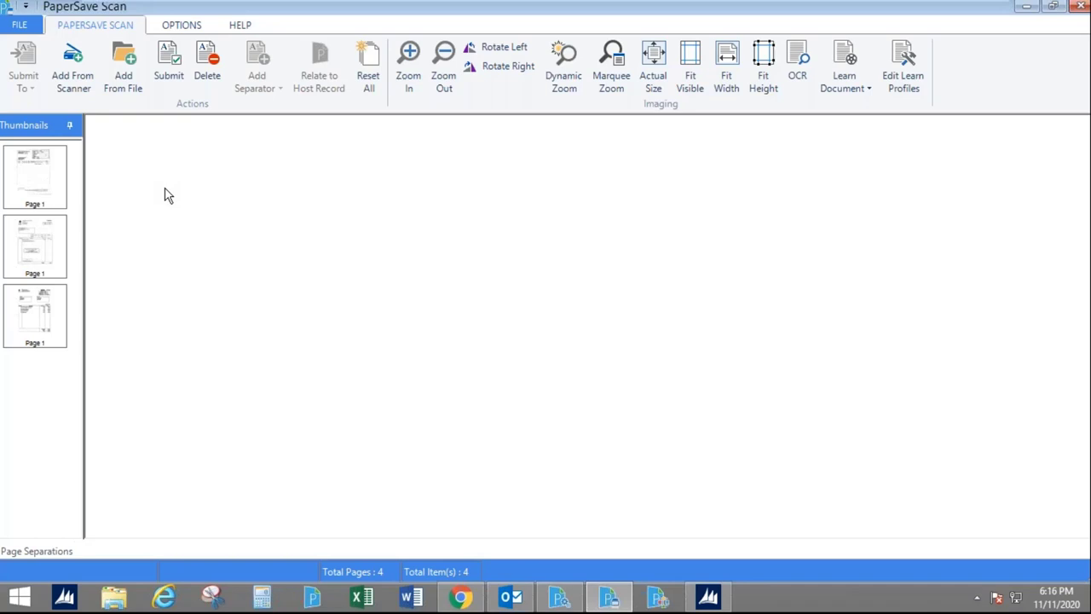
{"action": "left_click", "coordinate": [1027, 8]}
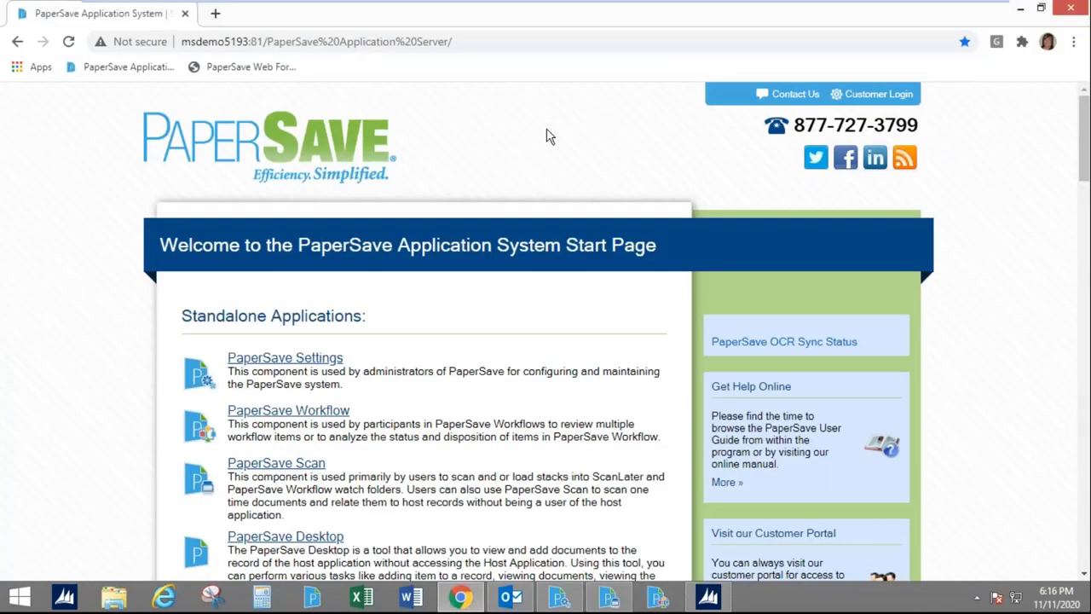
Step: Switch to Outlook and open the Best Buy Invoice message from the favorite Deleted Items folder
{"action": "left_click", "coordinate": [510, 597]}
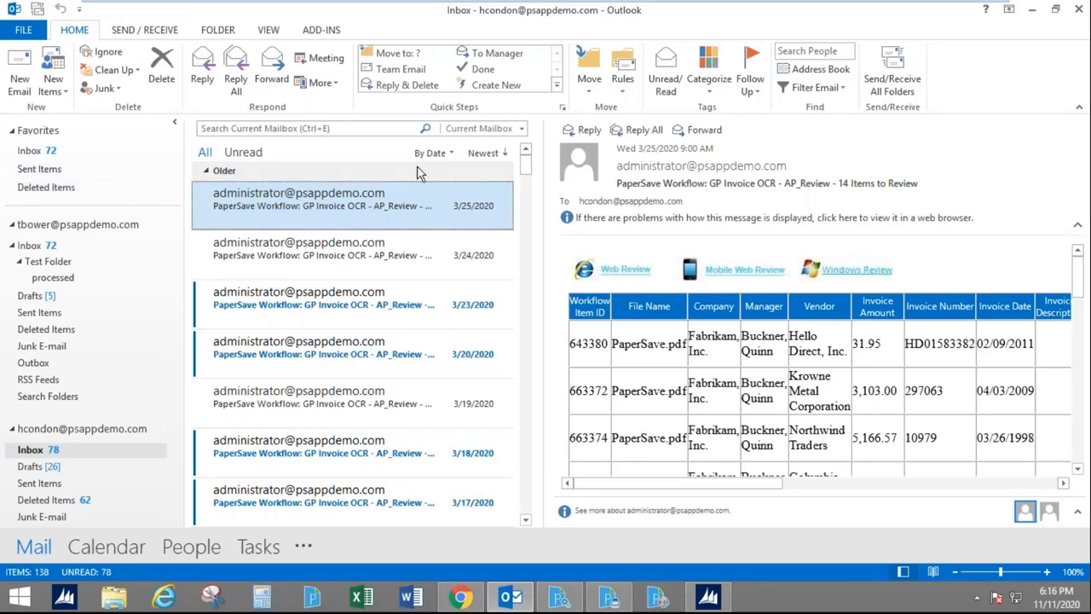
{"action": "left_click", "coordinate": [68, 189]}
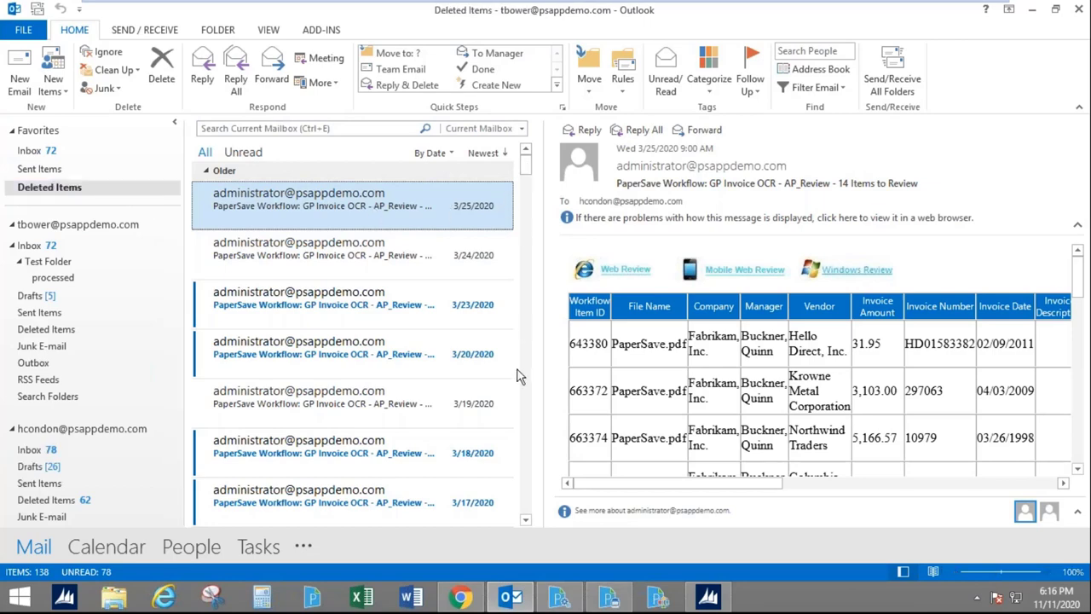
{"action": "left_click", "coordinate": [332, 312]}
{"action": "double_click", "coordinate": [331, 312]}
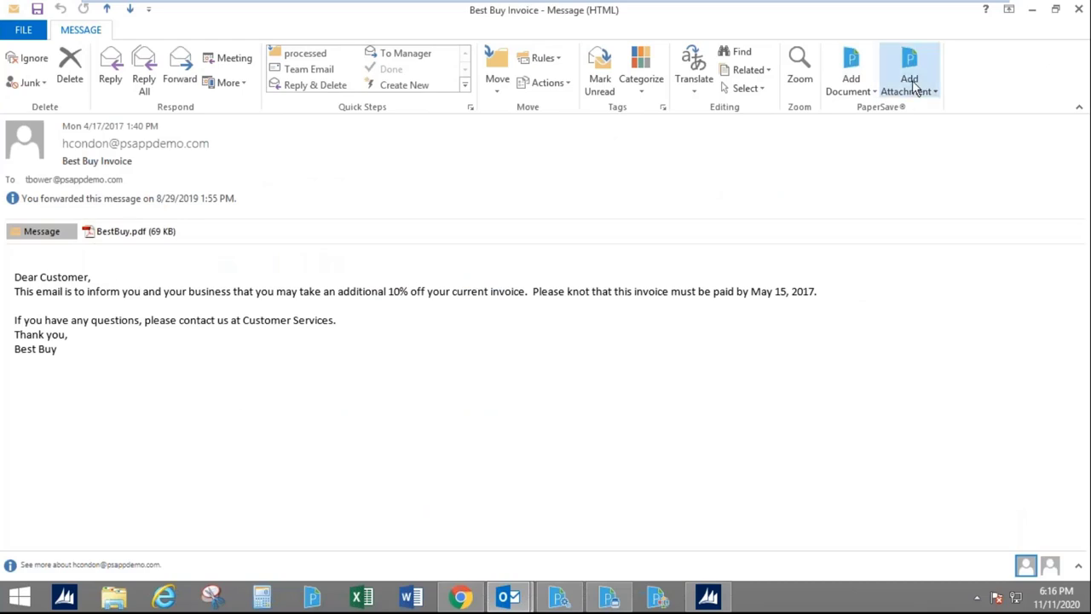
Step: Add the BestBuy.pdf attachment to PaperSave through the GP OCR - Electronic Invoices drop point
{"action": "left_click", "coordinate": [908, 92]}
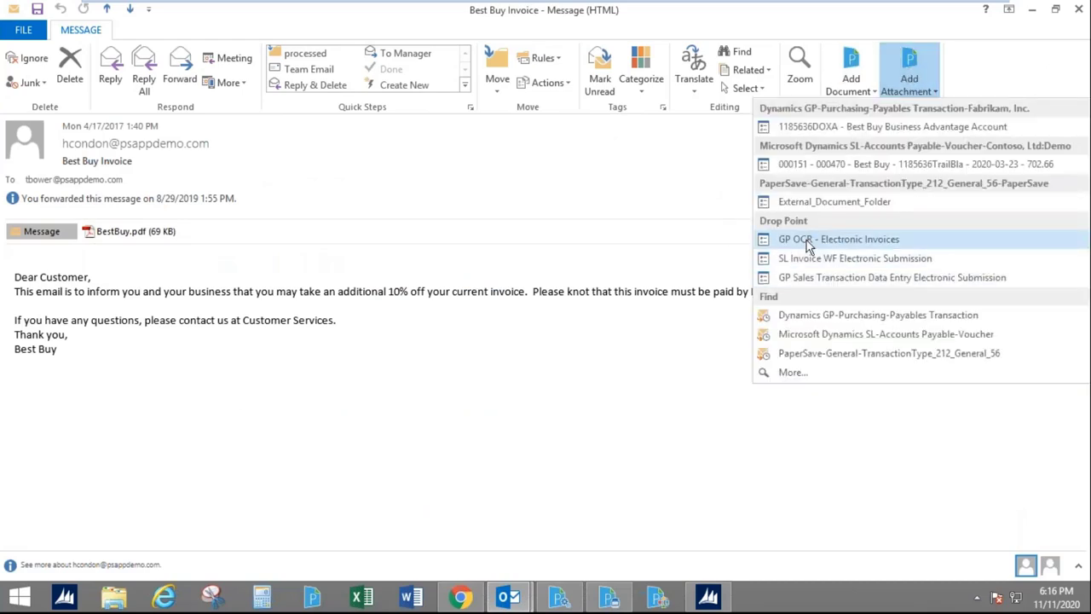
{"action": "left_click", "coordinate": [815, 241]}
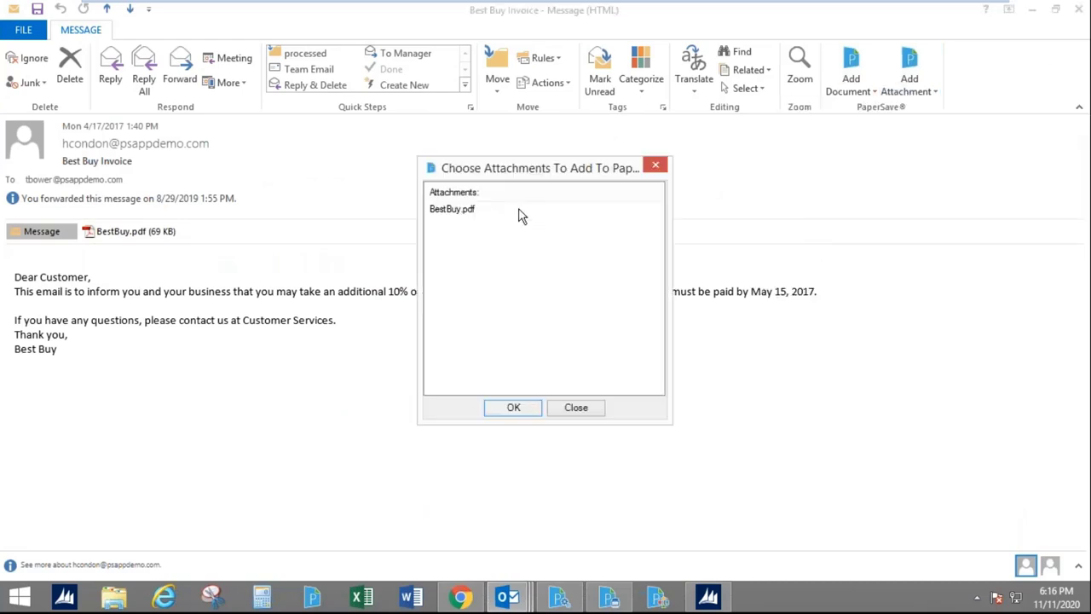
{"action": "left_click", "coordinate": [457, 212]}
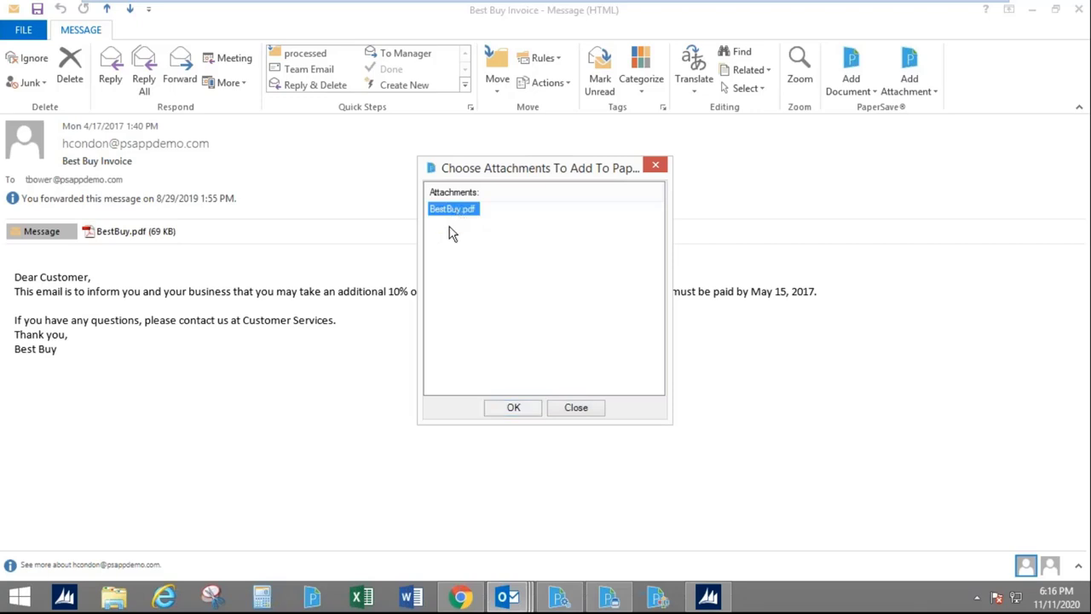
{"action": "left_click", "coordinate": [513, 409]}
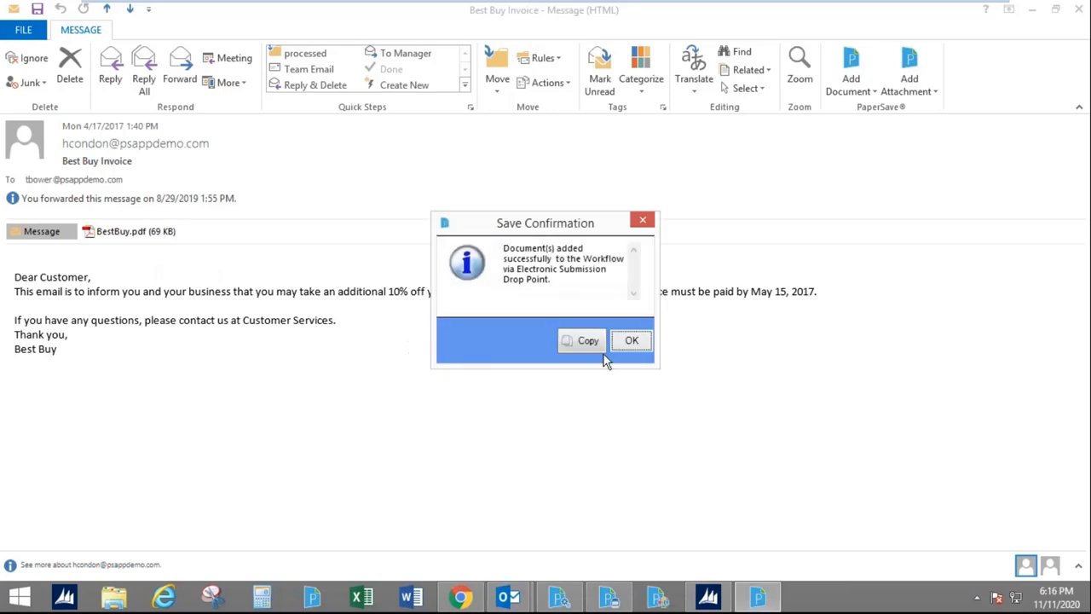
{"action": "left_click", "coordinate": [636, 342]}
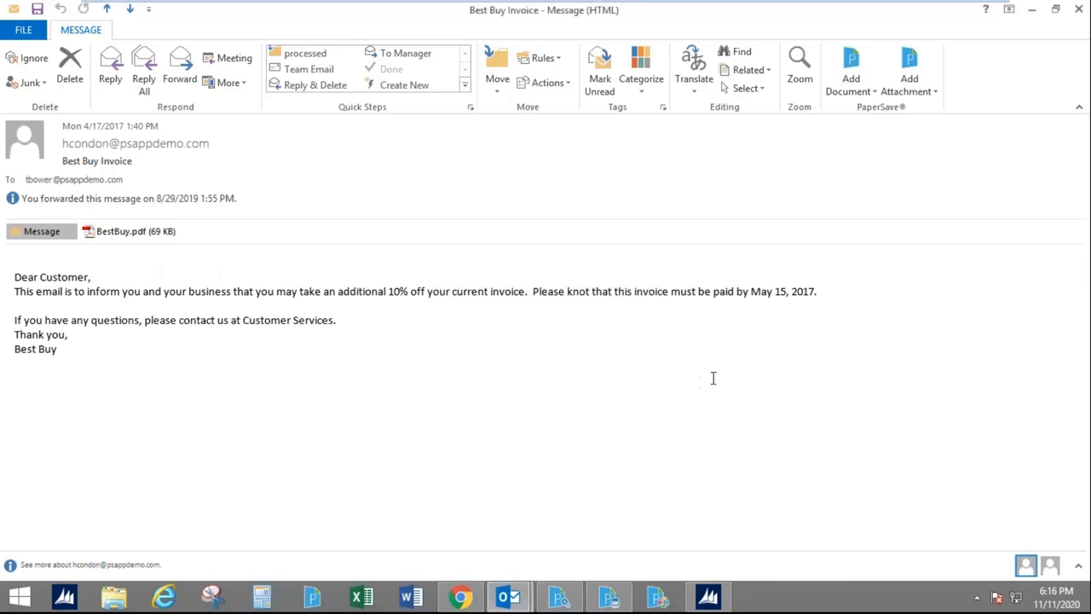
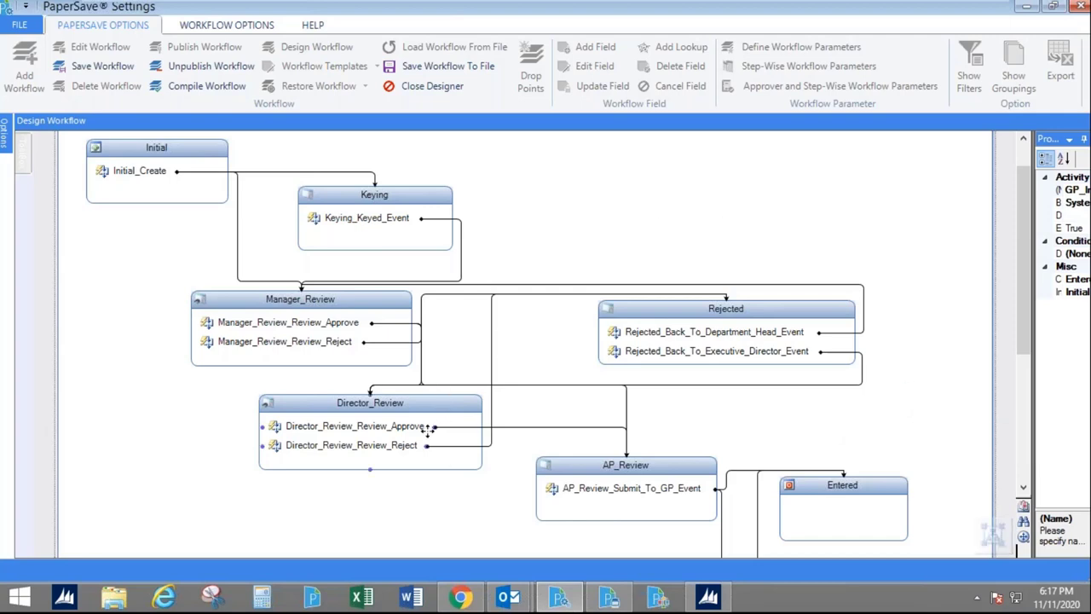
Step: Examine the Keying, Manager_Review, Director_Review and AP_Review steps in the invoice workflow design
{"action": "left_click_drag", "start_coordinate": [1025, 312], "coordinate": [1027, 307]}
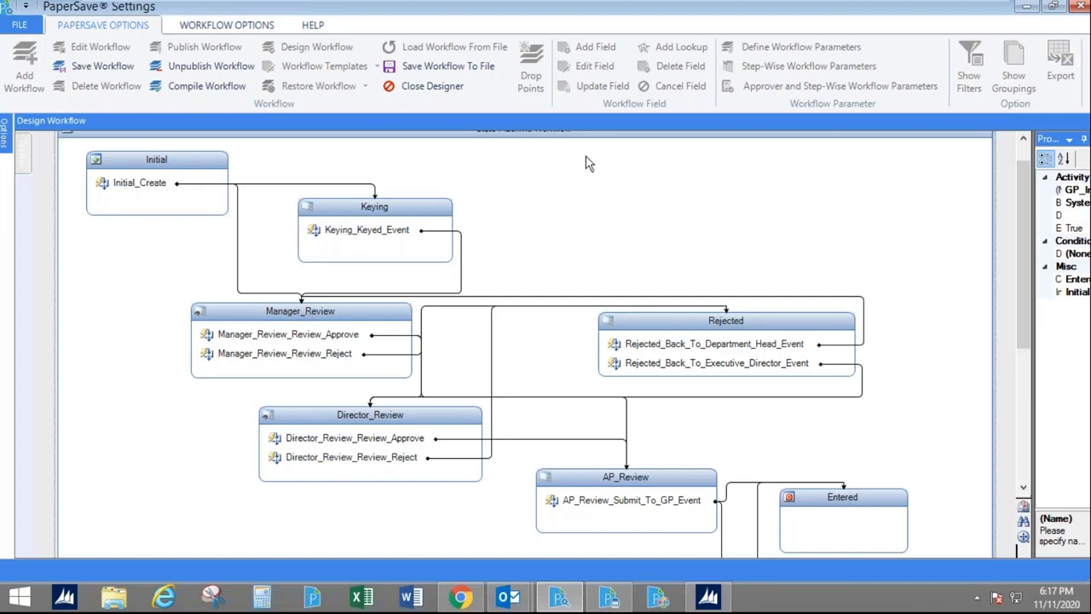
{"action": "left_click", "coordinate": [379, 210]}
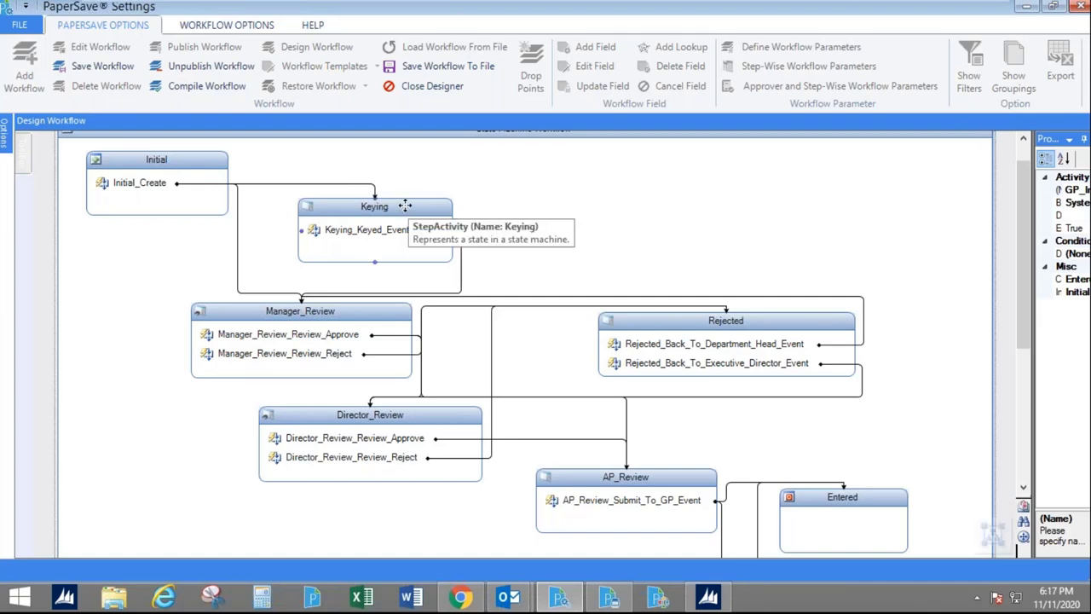
{"action": "left_click", "coordinate": [332, 311]}
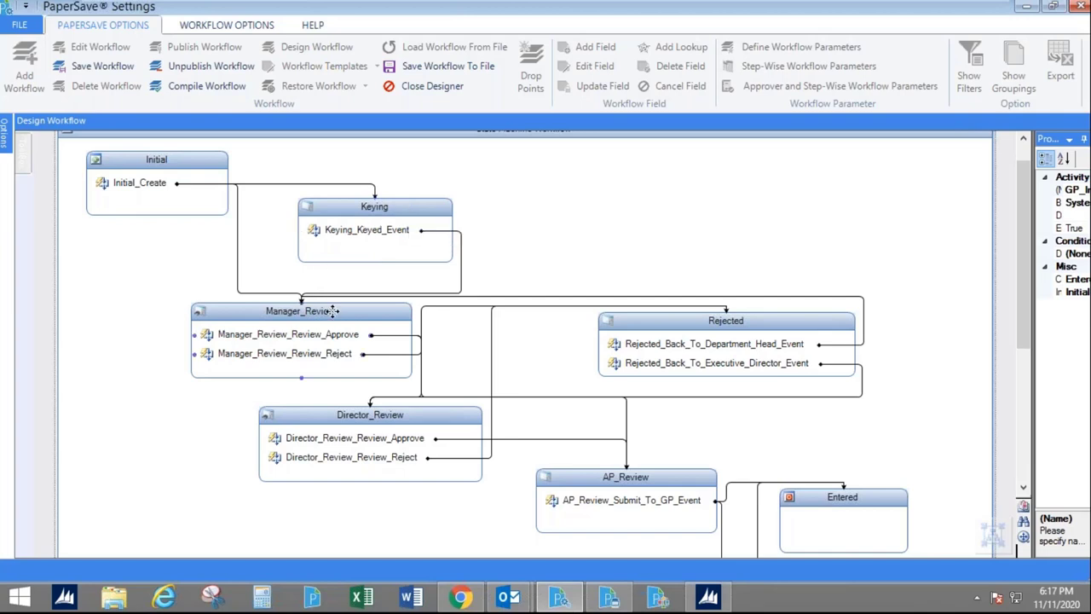
{"action": "left_click", "coordinate": [356, 417]}
{"action": "left_click", "coordinate": [311, 309]}
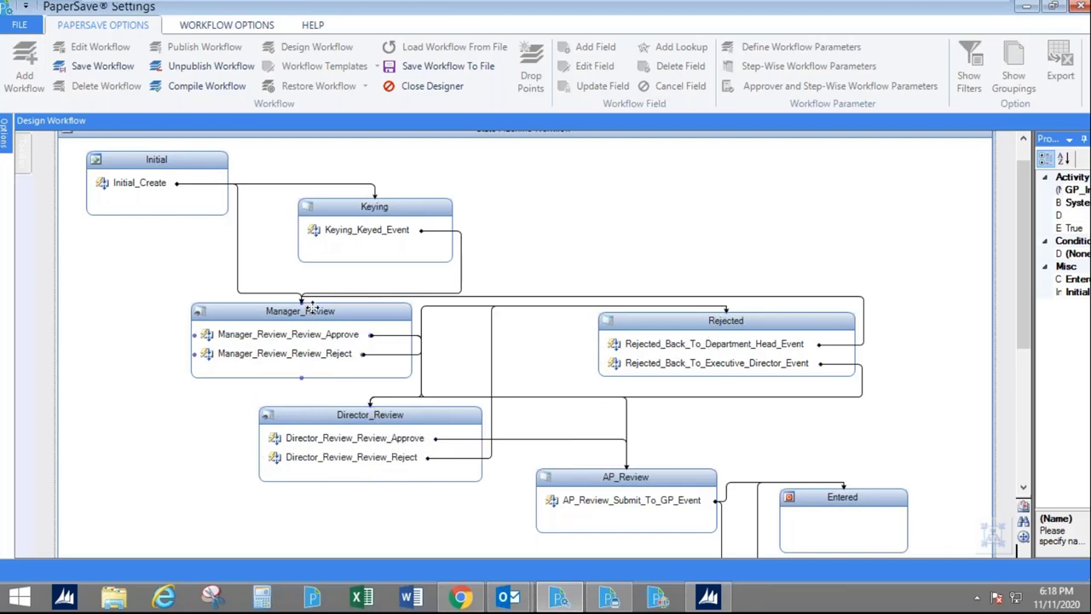
{"action": "left_click", "coordinate": [594, 479]}
Step: Switch to Outlook, open the newest GP Invoice OCR AP_Review notification in the second mailbox's inbox, and highlight the review part of its subject
{"action": "left_click", "coordinate": [461, 597]}
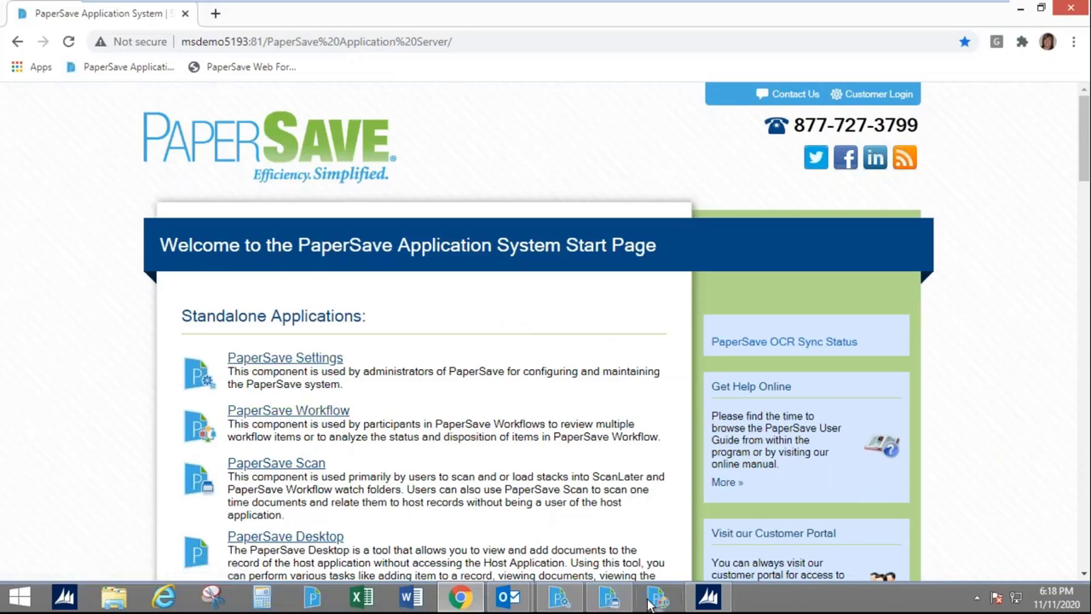
{"action": "mouse_move", "coordinate": [508, 600]}
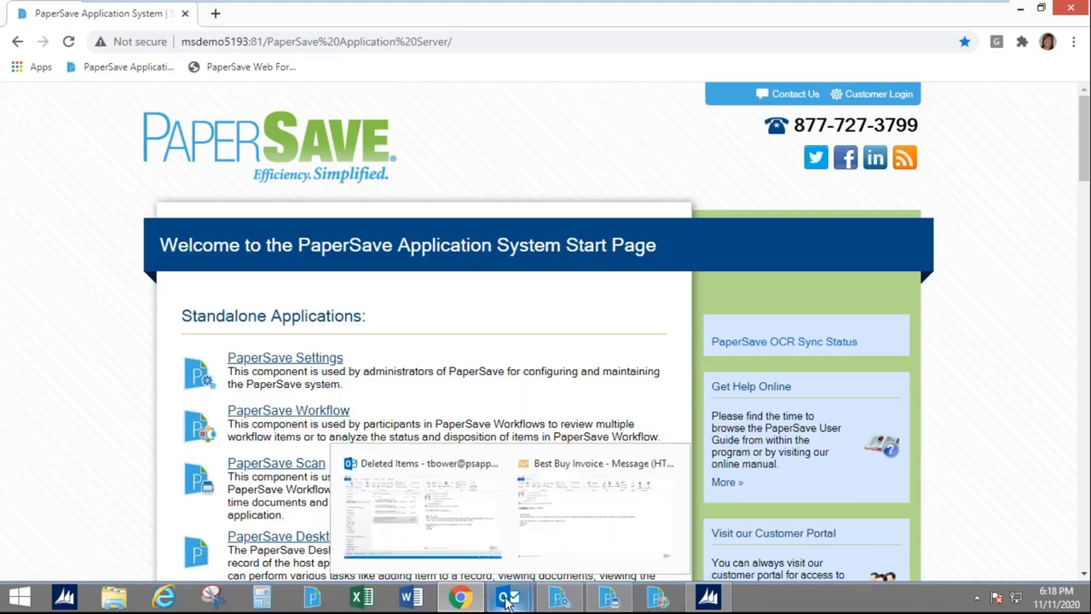
{"action": "left_click", "coordinate": [423, 510]}
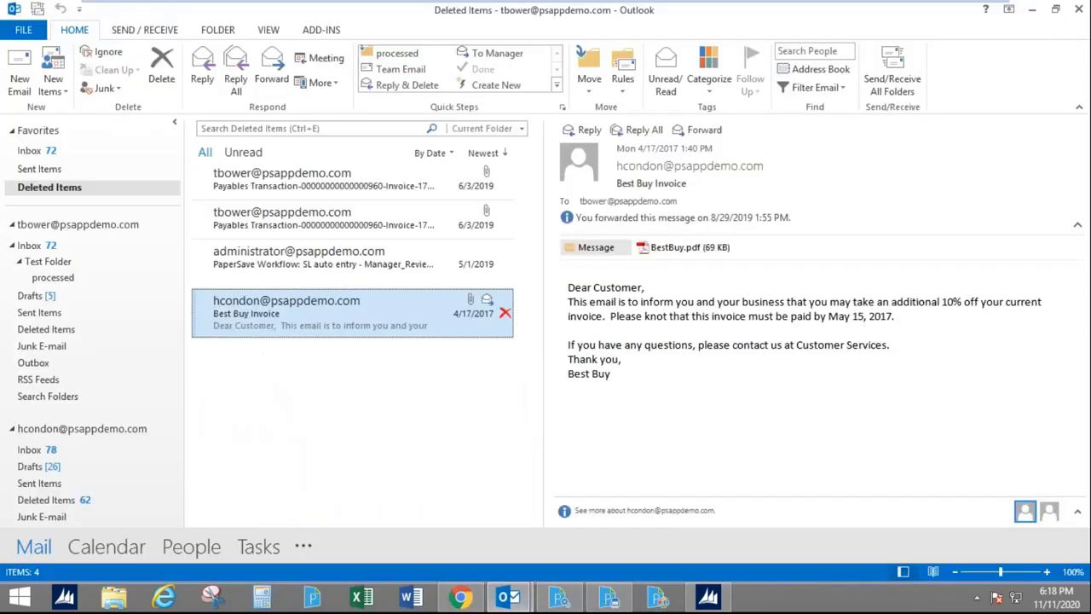
{"action": "left_click", "coordinate": [46, 446]}
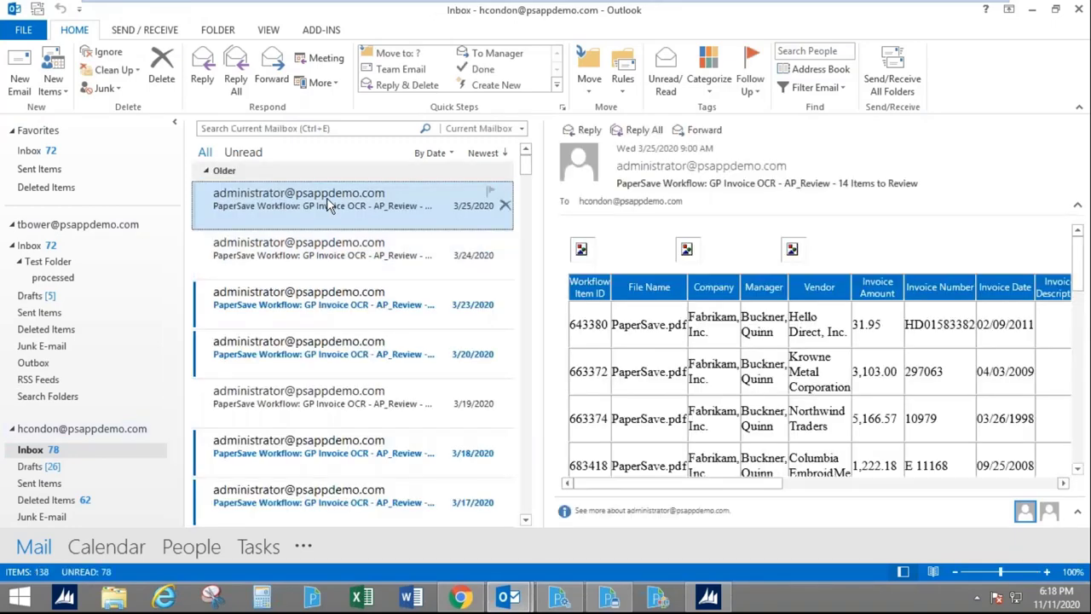
{"action": "key", "text": "Return"}
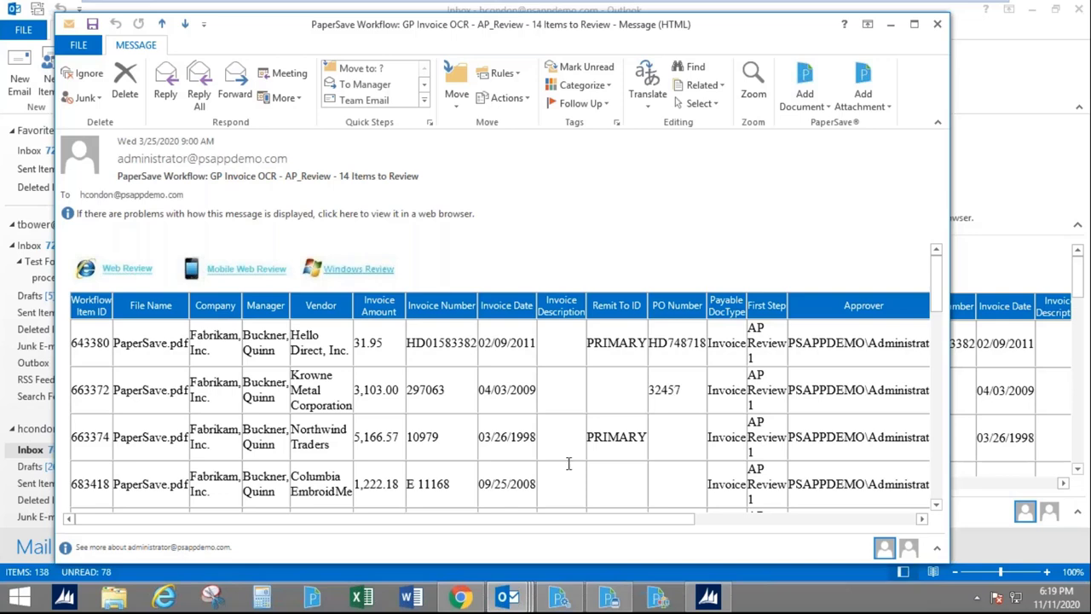
{"action": "left_click_drag", "start_coordinate": [285, 177], "coordinate": [414, 196]}
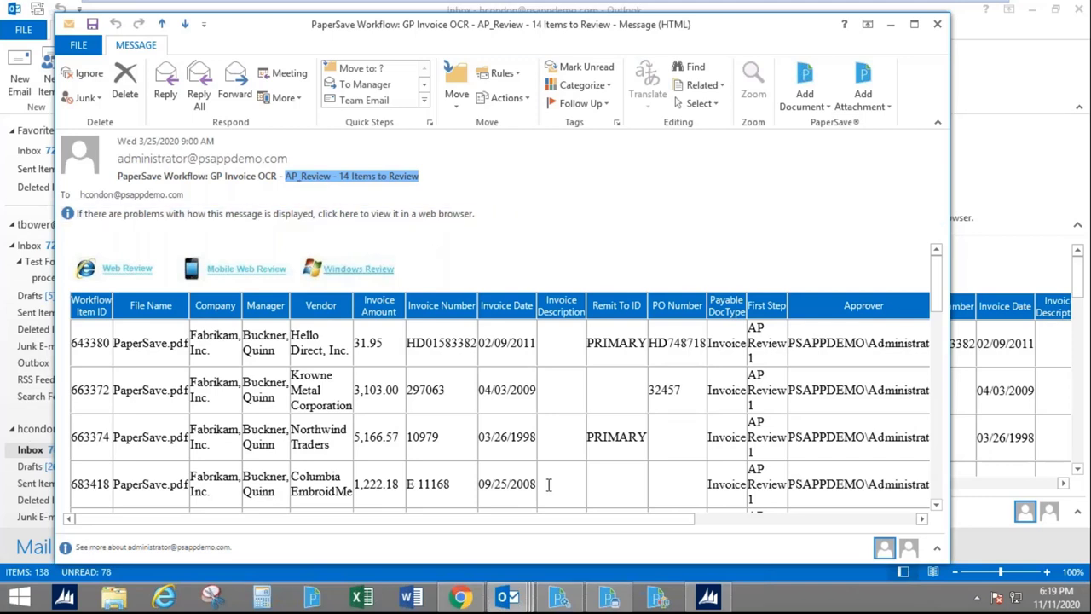
Step: Switch to PaperSave Workflow and filter the workflow items to the GP Invoice OCR workflow at the Keying step
{"action": "left_click", "coordinate": [663, 602]}
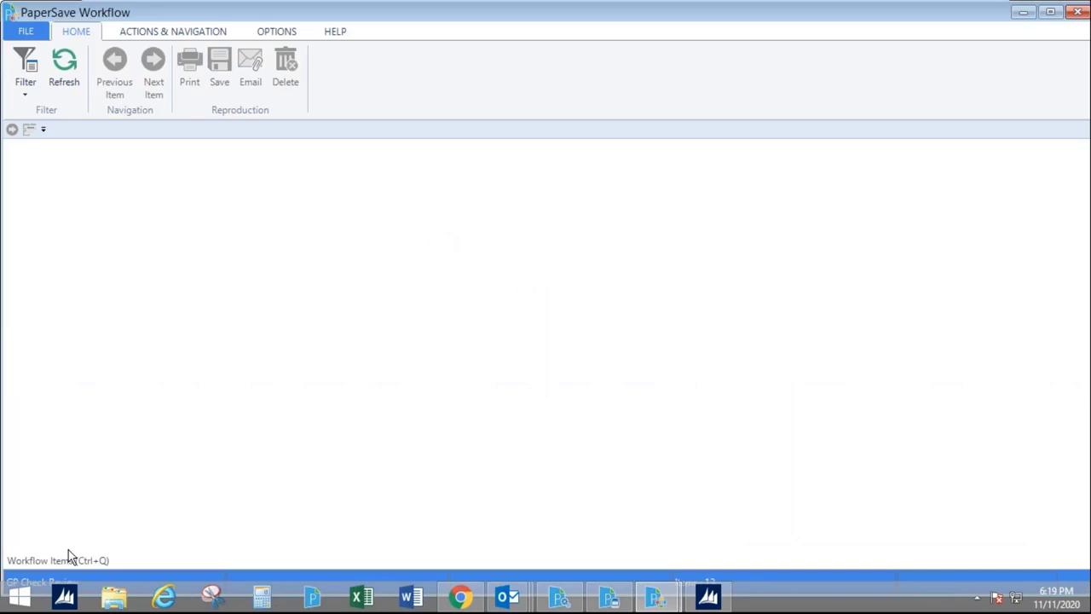
{"action": "mouse_move", "coordinate": [66, 559]}
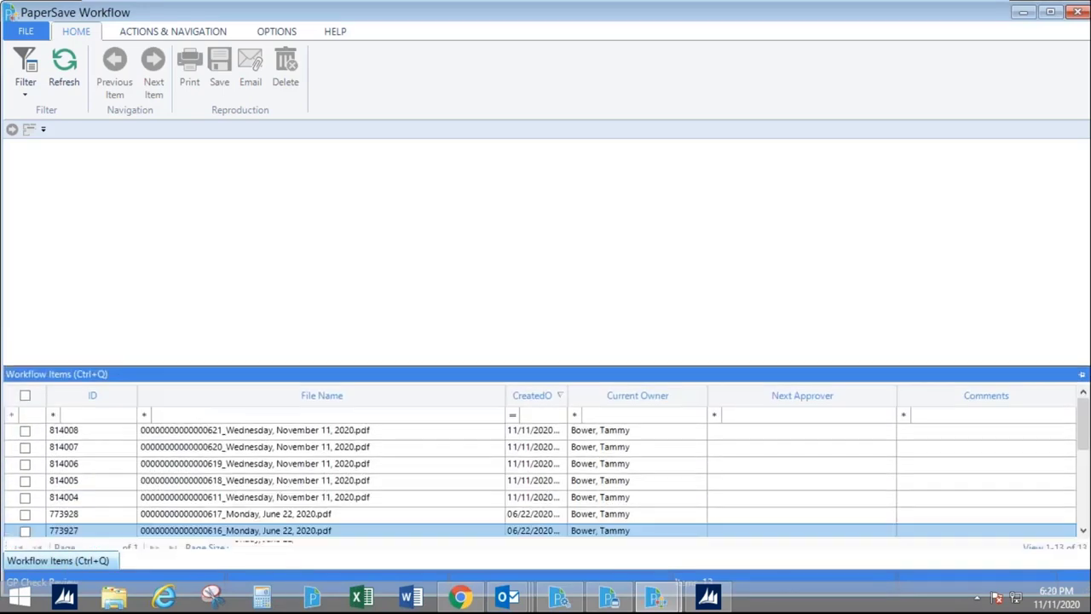
{"action": "left_click", "coordinate": [27, 85]}
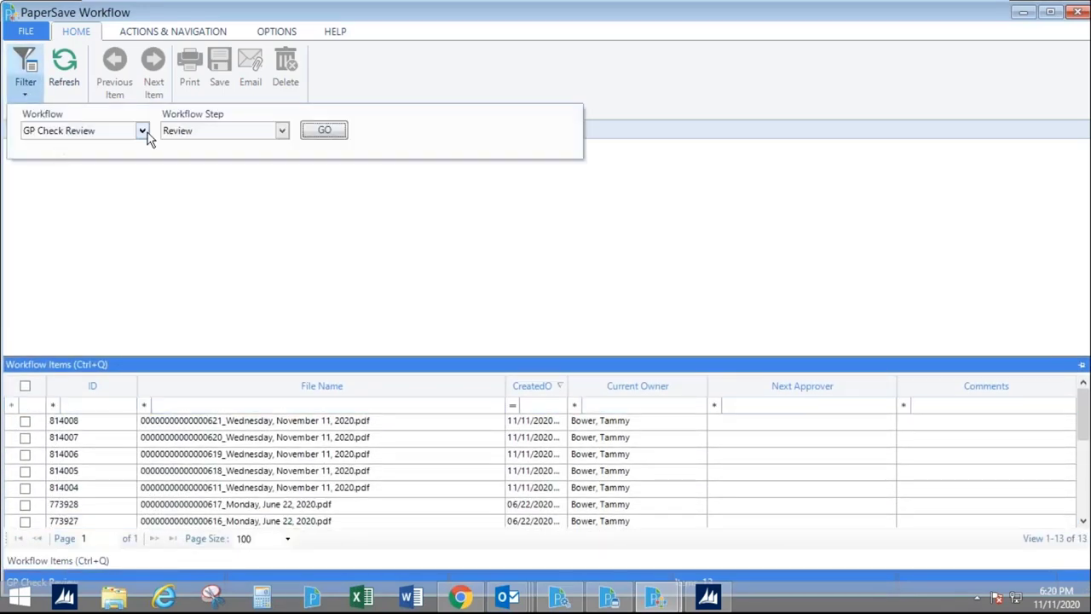
{"action": "left_click", "coordinate": [143, 131]}
{"action": "left_click", "coordinate": [151, 193]}
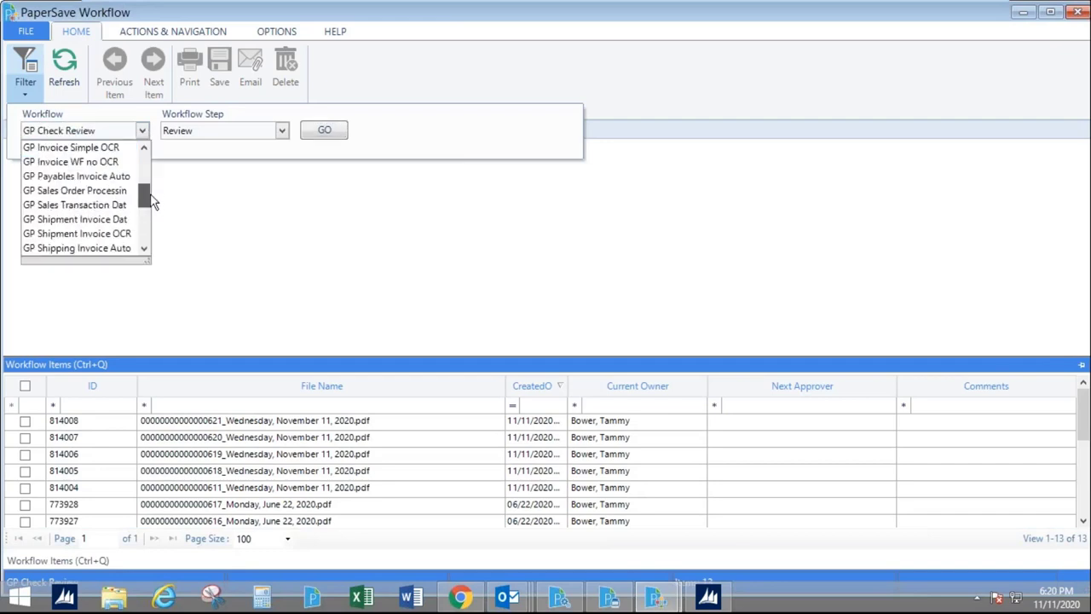
{"action": "left_click_drag", "start_coordinate": [151, 200], "coordinate": [144, 177]}
{"action": "left_click", "coordinate": [91, 233]}
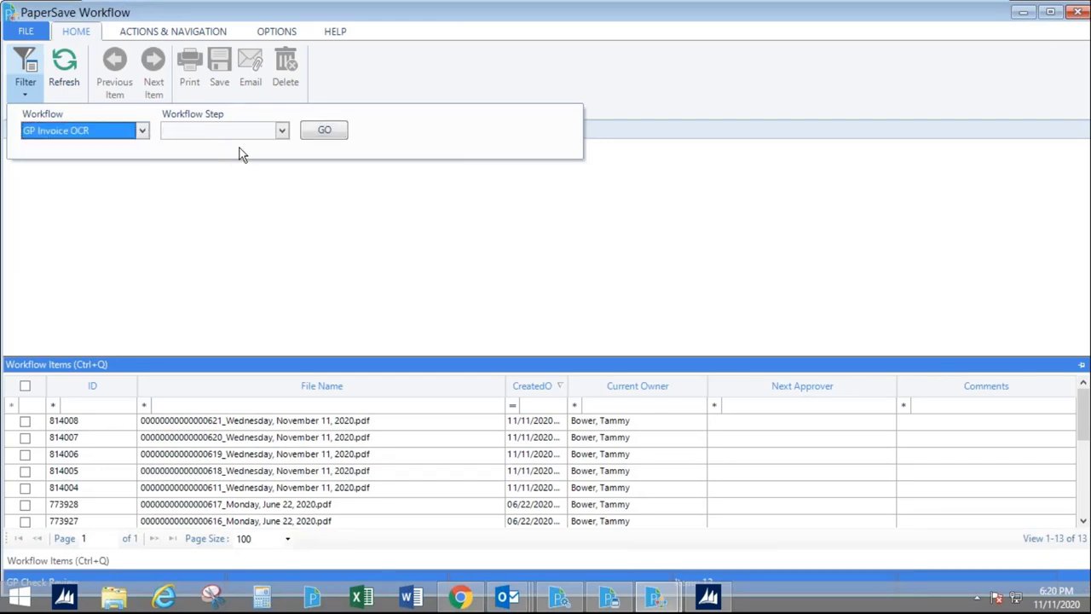
{"action": "left_click", "coordinate": [282, 133]}
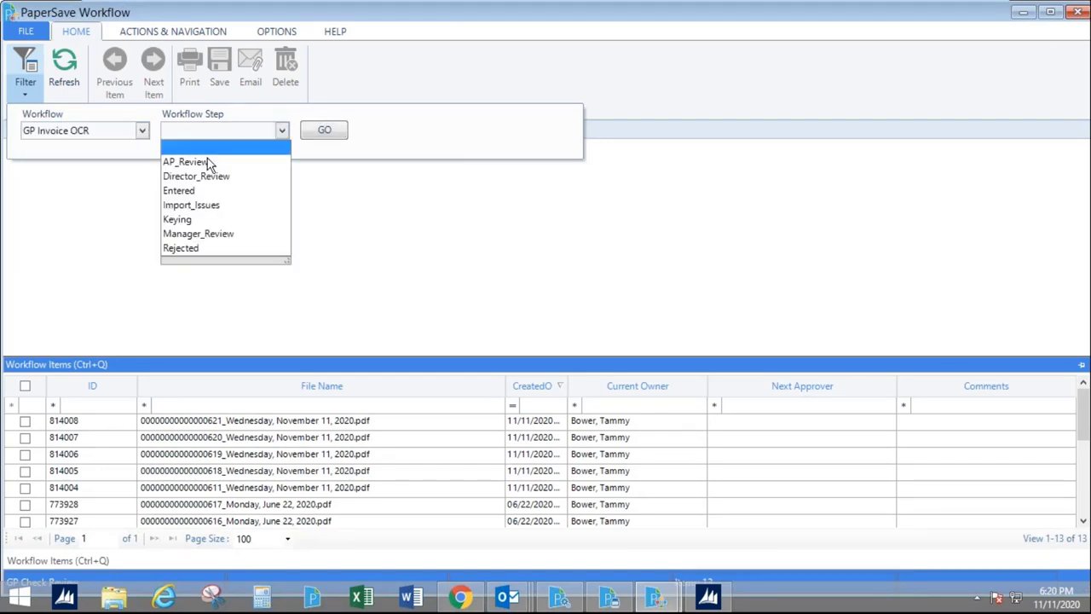
{"action": "left_click", "coordinate": [213, 224]}
{"action": "left_click", "coordinate": [322, 129]}
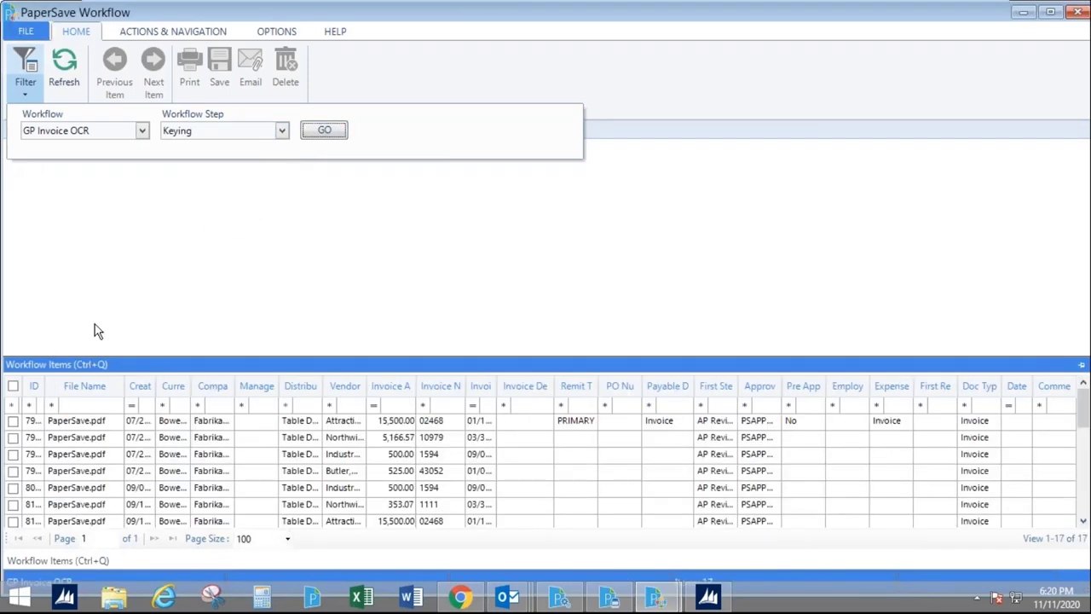
Step: Sort the Keying items by creation date with the newest first
{"action": "left_click", "coordinate": [139, 387]}
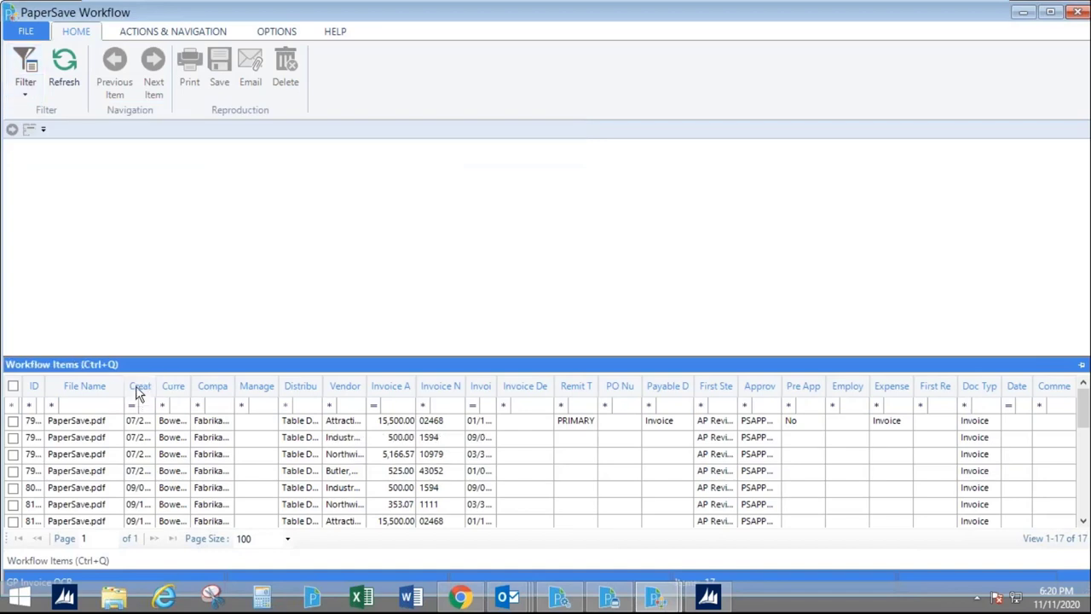
{"action": "left_click", "coordinate": [136, 388]}
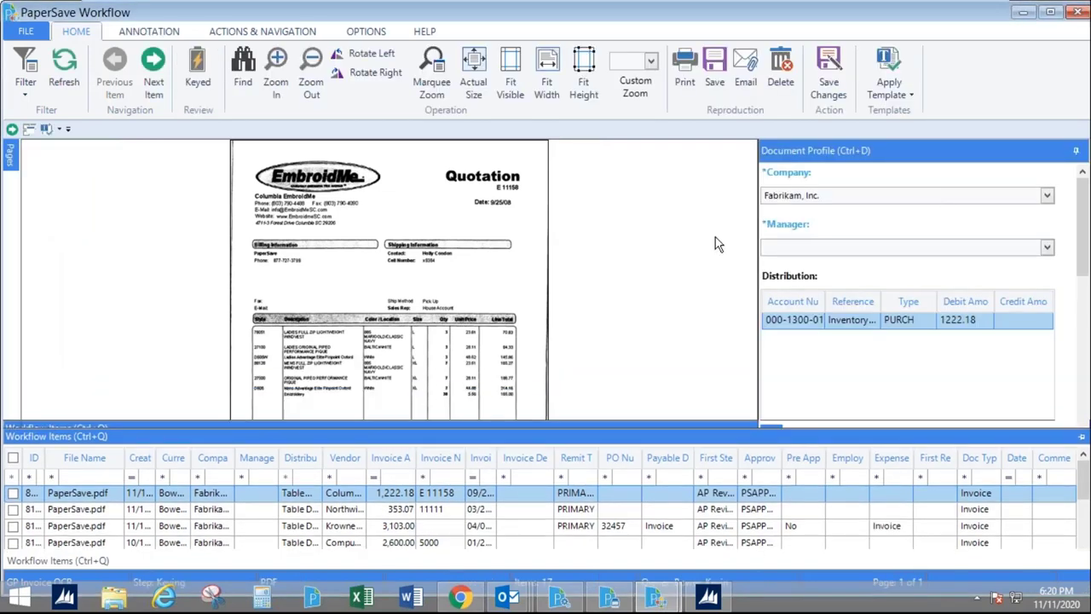
Step: Review the Columbia EmbroidMe item's captured profile fields, its available workflow and OCR actions, and its distribution line
{"action": "left_click_drag", "start_coordinate": [1082, 226], "coordinate": [1083, 271]}
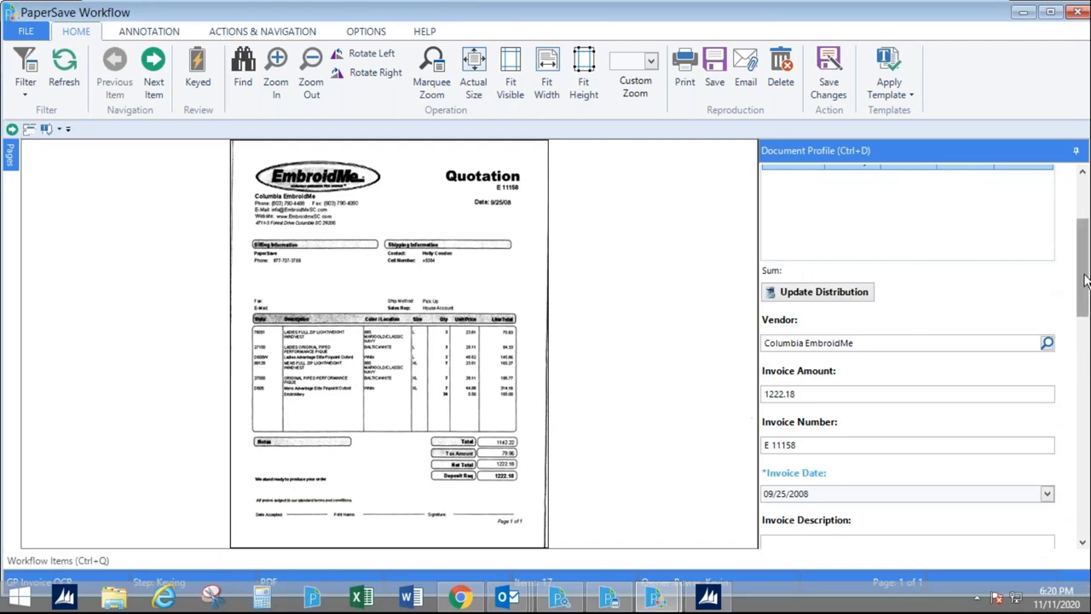
{"action": "left_click", "coordinate": [294, 31]}
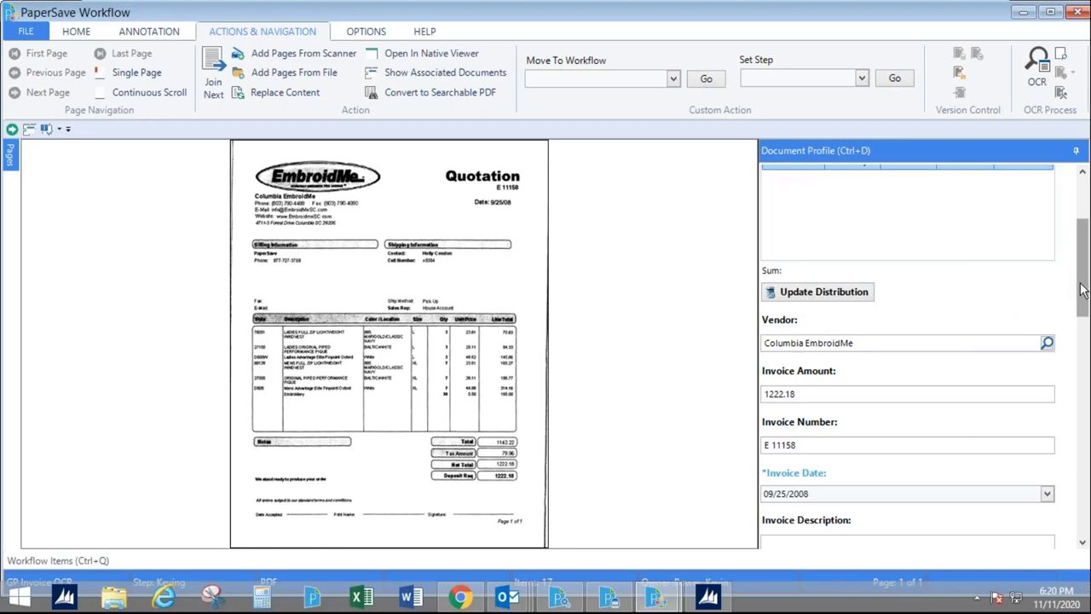
{"action": "left_click_drag", "start_coordinate": [1087, 291], "coordinate": [1089, 262]}
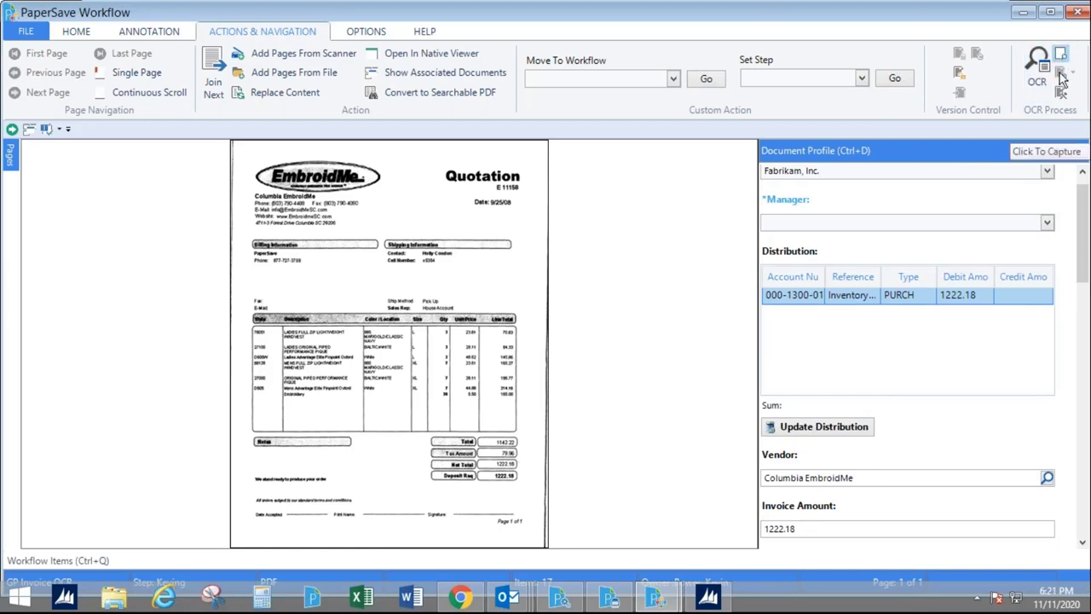
{"action": "scroll", "coordinate": [826, 227], "scroll_direction": "down", "scroll_amount": 1}
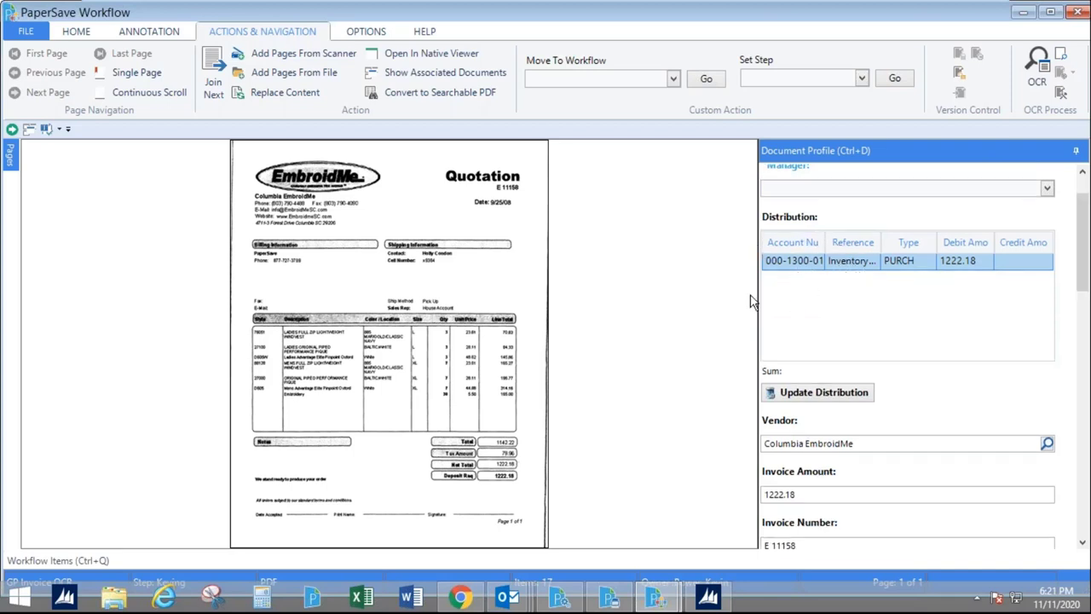
{"action": "left_click", "coordinate": [807, 266]}
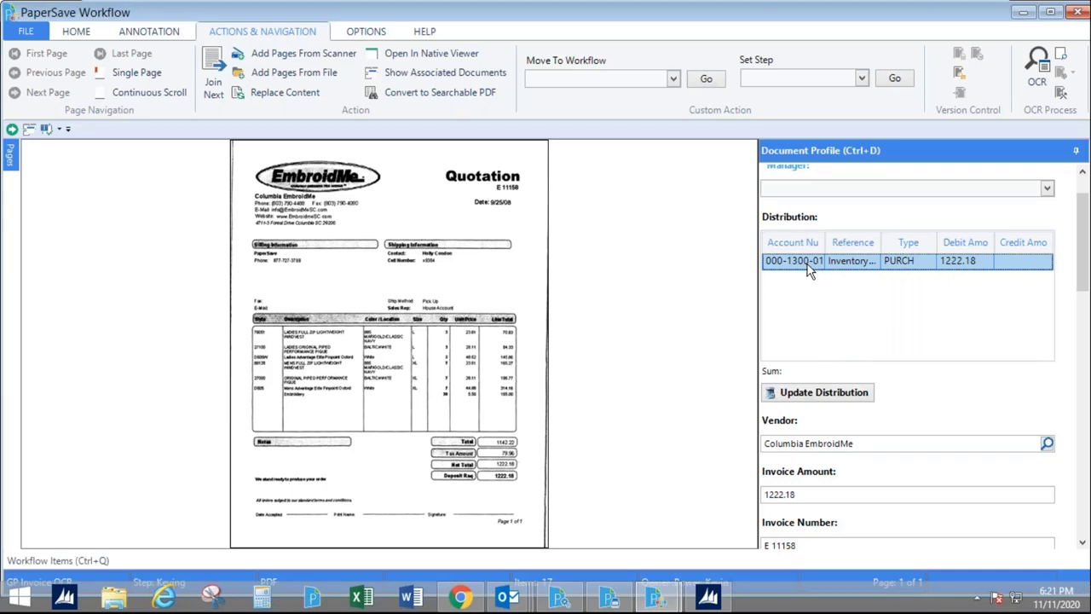
Step: Delete the existing inventory line in the Columbia EmbroidMe distribution table, then close the table without updating the data
{"action": "left_click", "coordinate": [793, 394]}
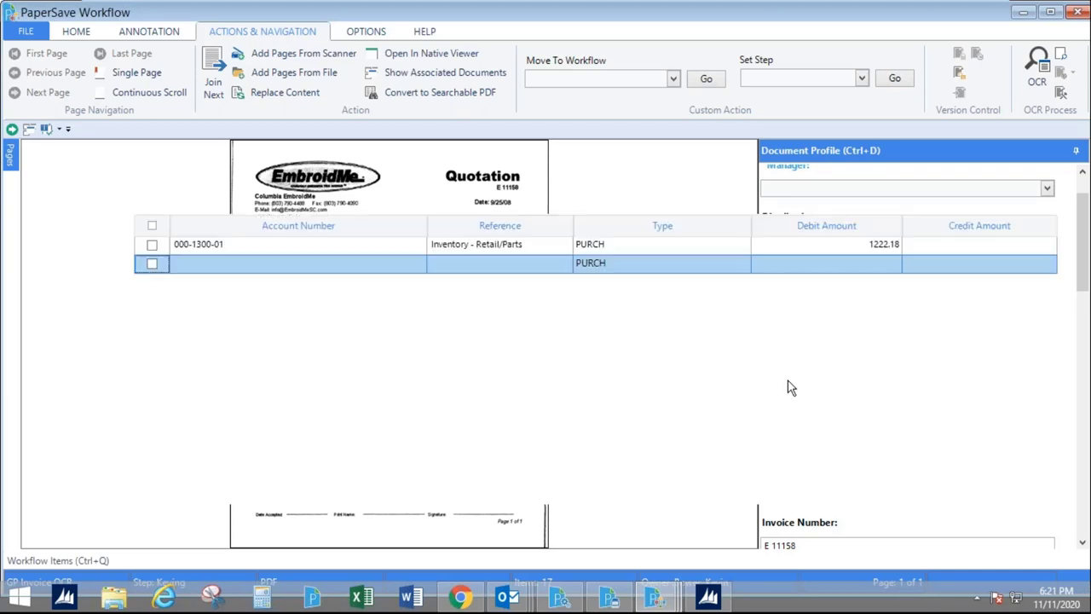
{"action": "left_click", "coordinate": [269, 167]}
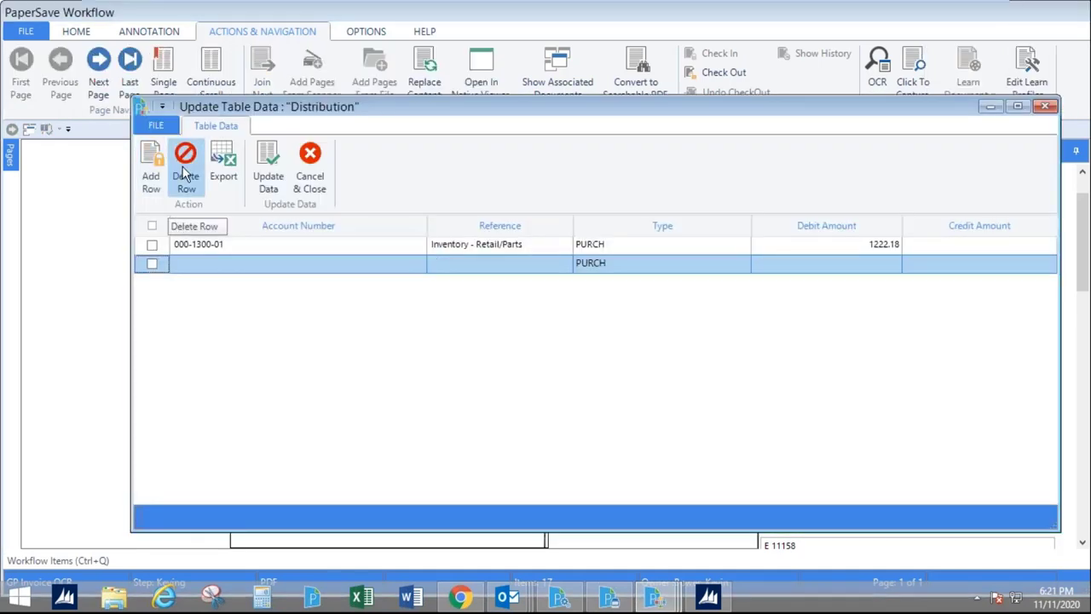
{"action": "left_click", "coordinate": [151, 244]}
{"action": "left_click", "coordinate": [185, 162]}
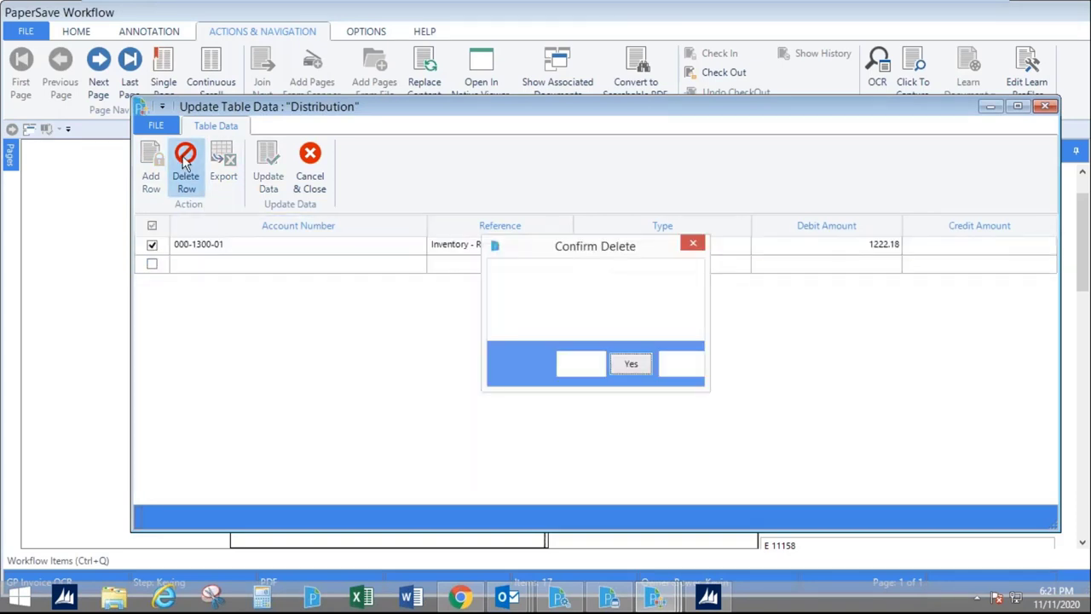
{"action": "left_click", "coordinate": [630, 364]}
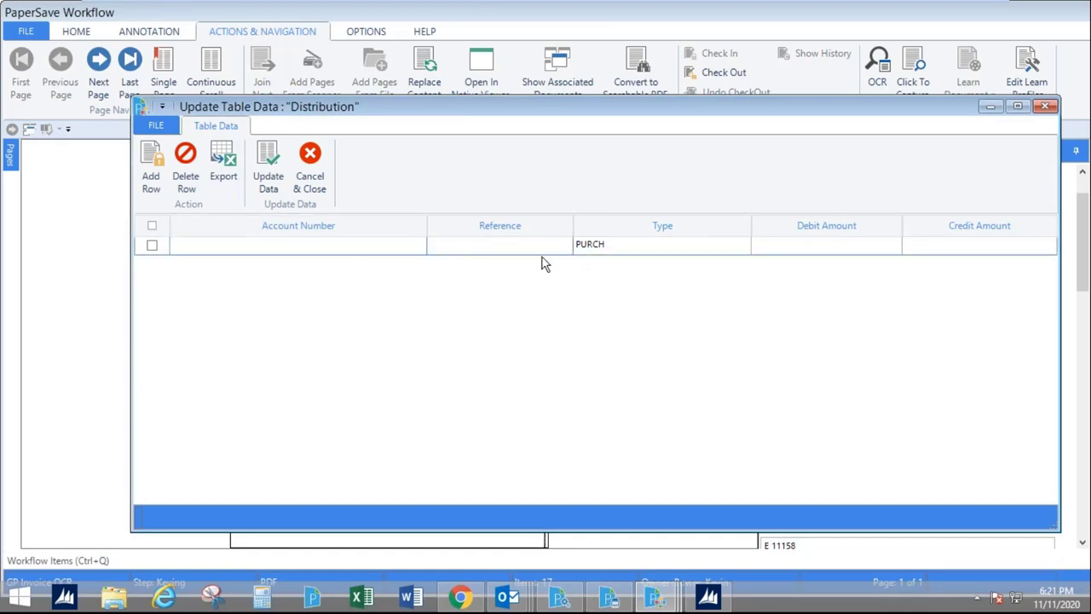
{"action": "left_click", "coordinate": [360, 245]}
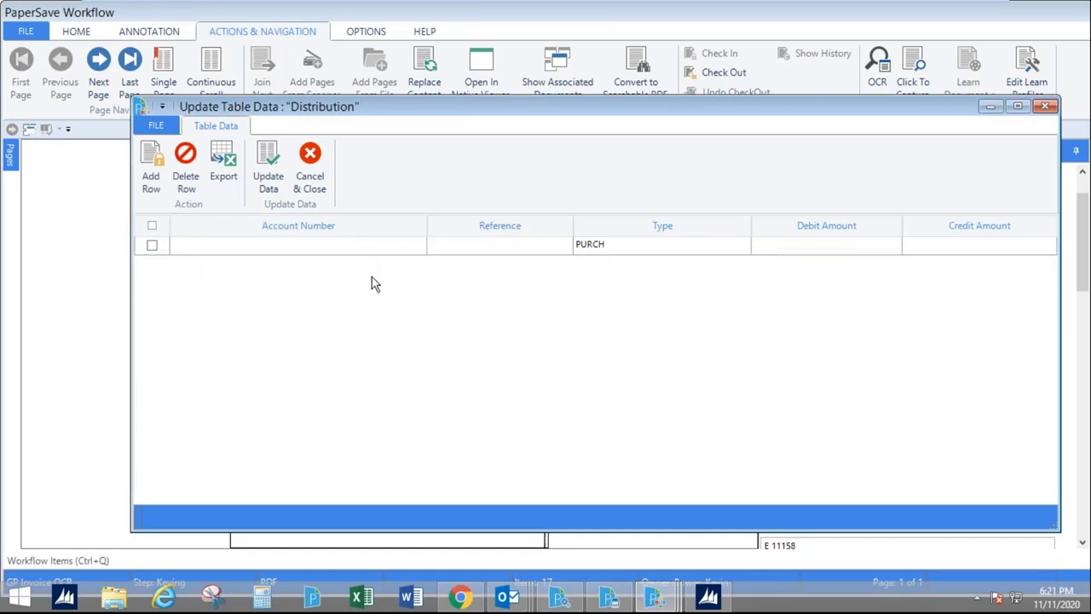
{"action": "left_click", "coordinate": [1045, 105]}
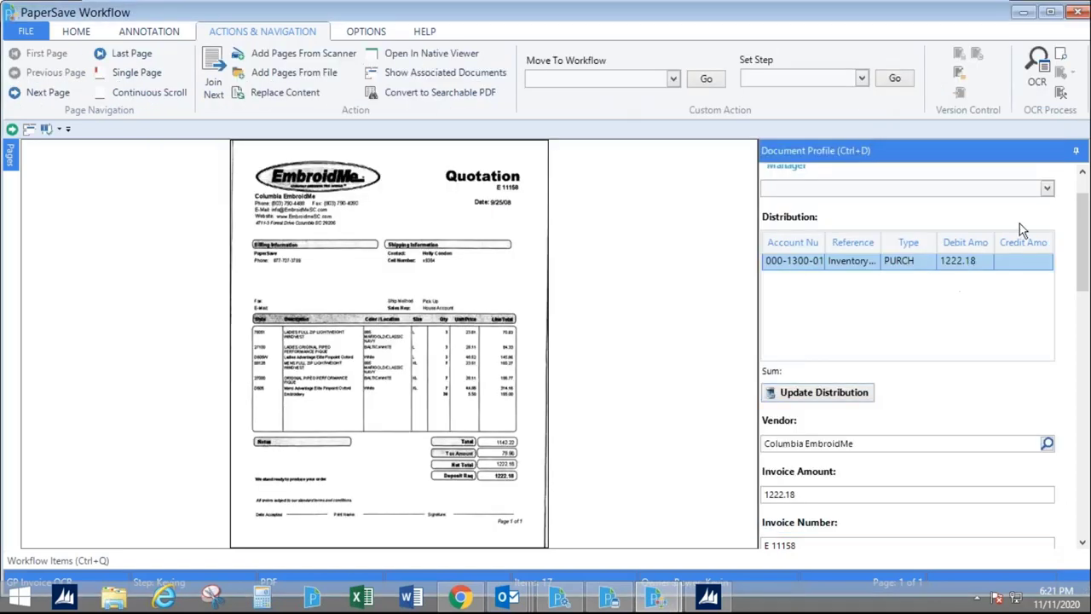
Step: Assign the manager suggested for "bu" to the Columbia EmbroidMe invoice and submit it as Keyed
{"action": "left_click", "coordinate": [77, 32]}
{"action": "left_click", "coordinate": [797, 184]}
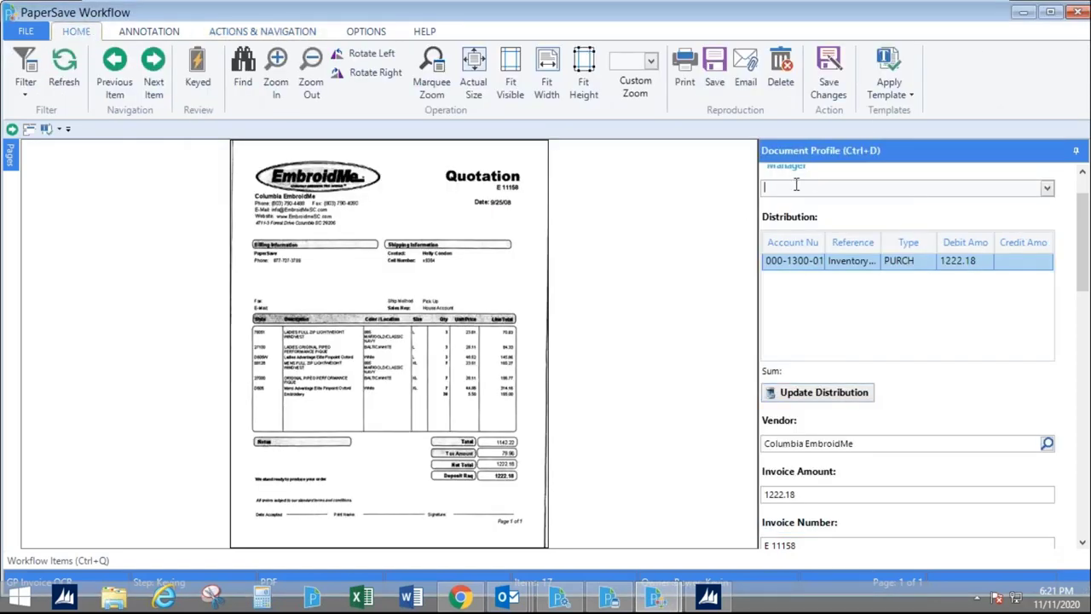
{"action": "type", "text": "bu"}
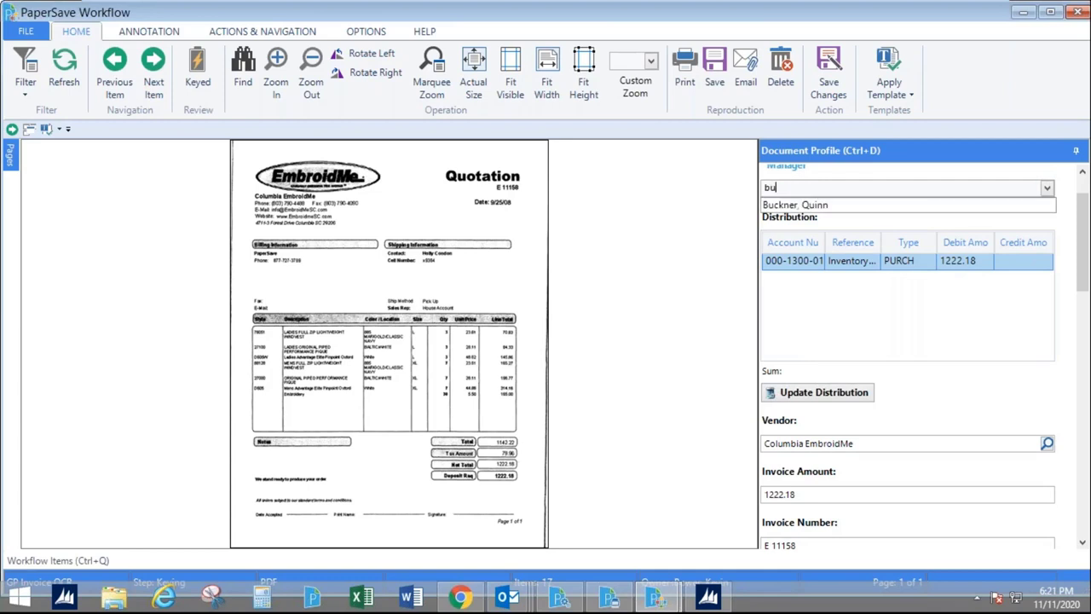
{"action": "left_click", "coordinate": [797, 204]}
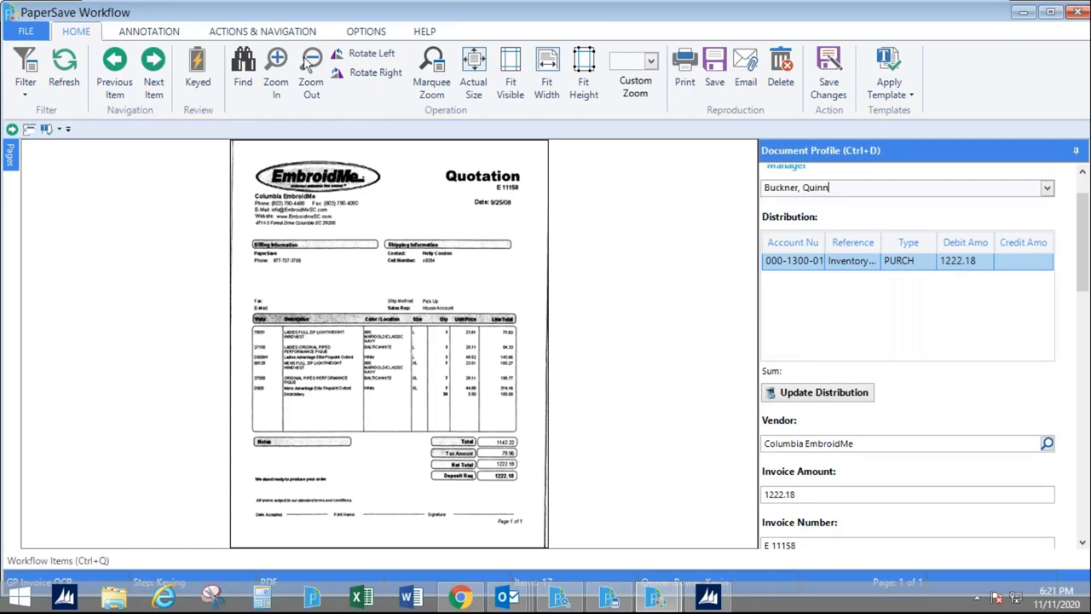
{"action": "left_click", "coordinate": [197, 68]}
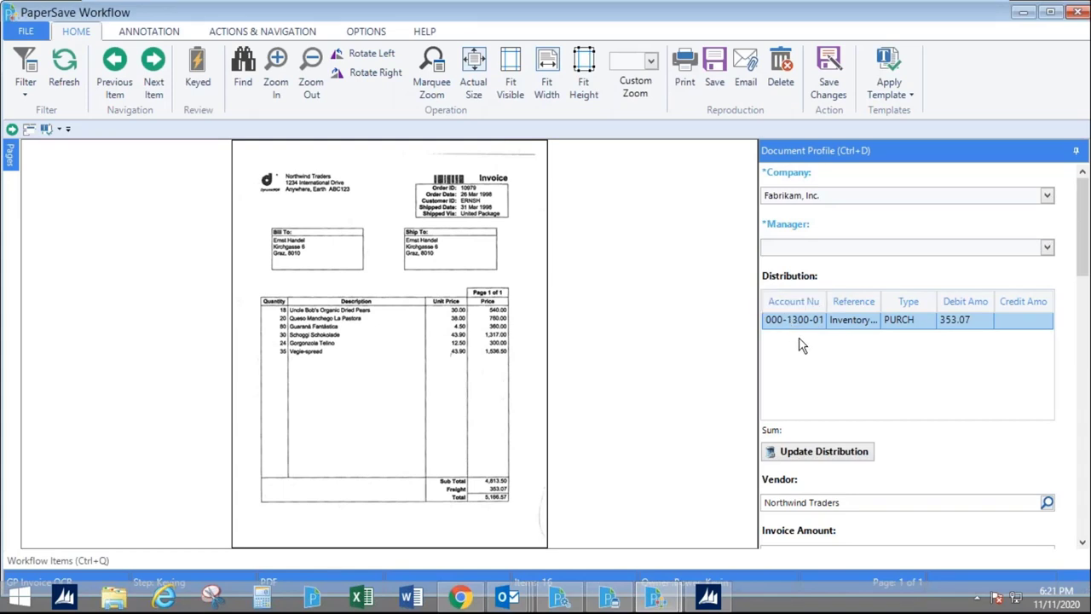
Step: Assign the manager suggested for "bu" to the Northwind Traders invoice and submit it as Keyed
{"action": "left_click", "coordinate": [783, 246]}
{"action": "type", "text": "biu"}
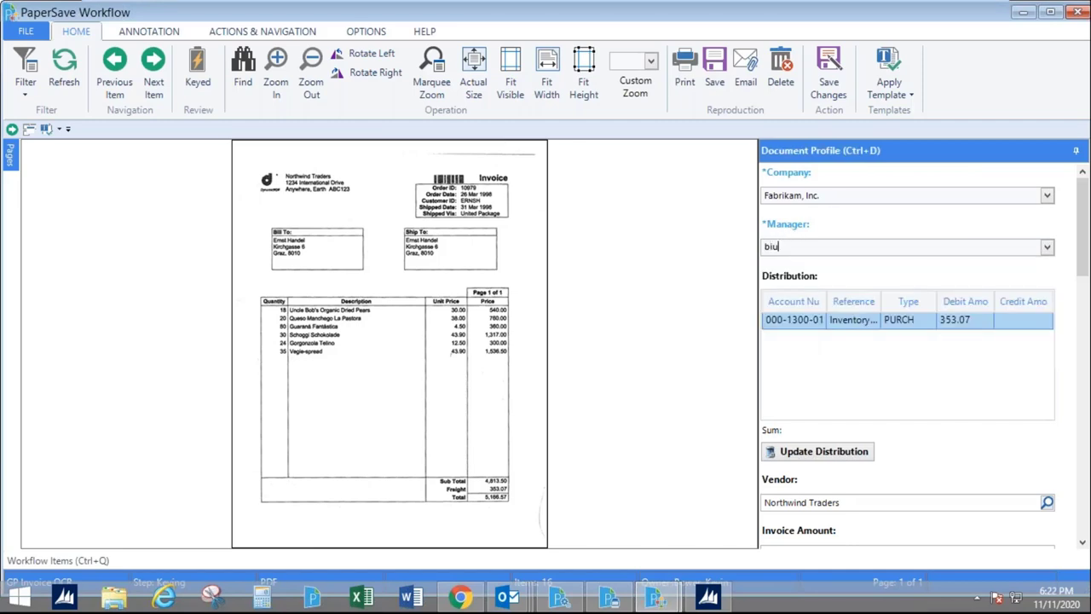
{"action": "key", "text": "BackSpace"}
{"action": "key", "text": "BackSpace"}
{"action": "type", "text": "u"}
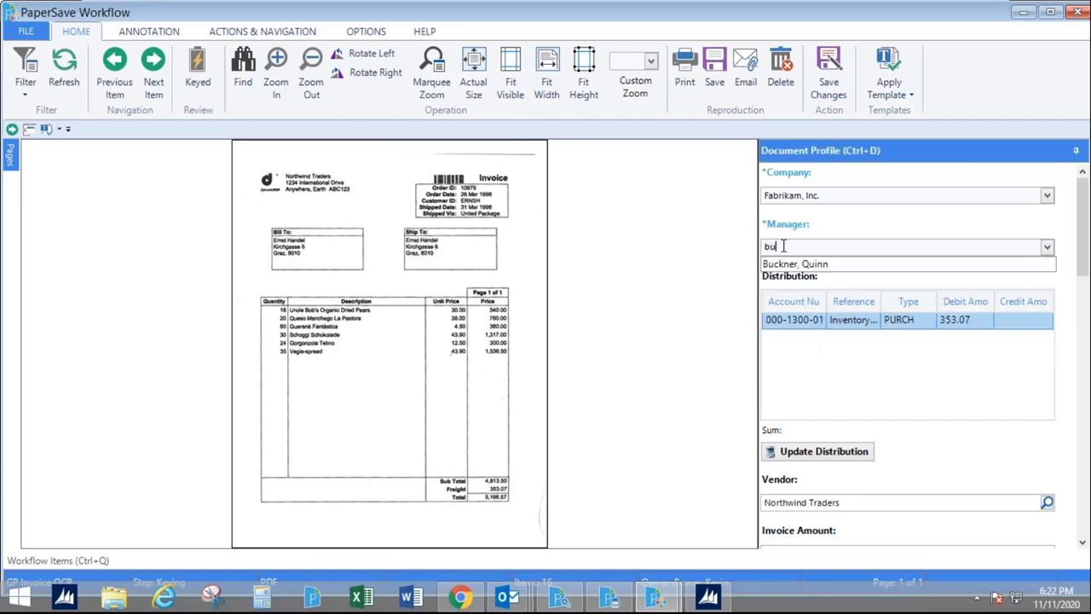
{"action": "left_click", "coordinate": [784, 264]}
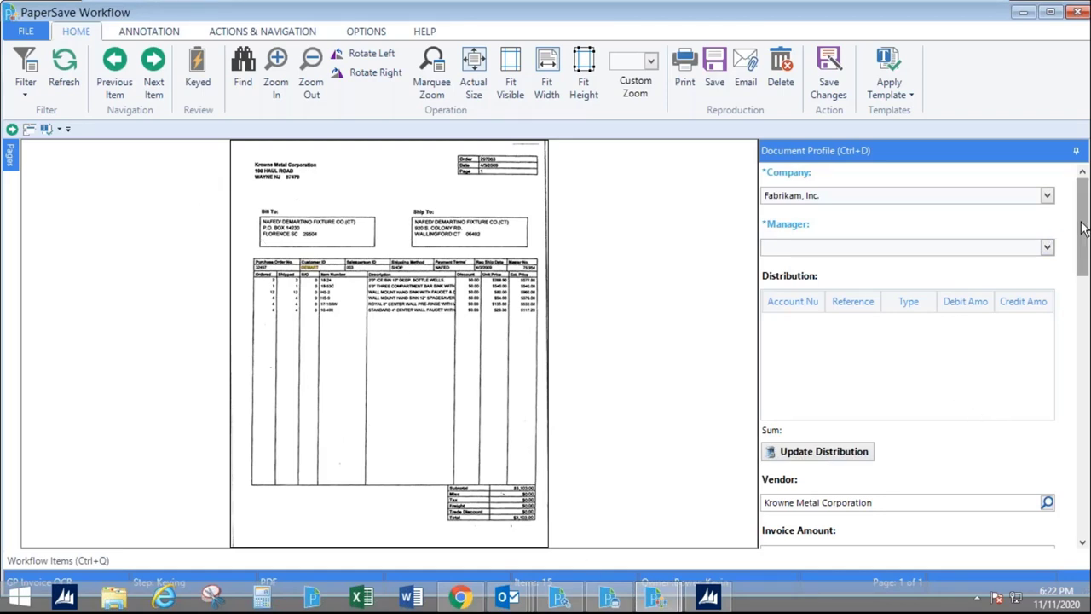
Step: Capture 297063 from the Order box of the Krowne Metal Corporation document into the Invoice Number by single-field OCR
{"action": "left_click_drag", "start_coordinate": [1076, 215], "coordinate": [1079, 285]}
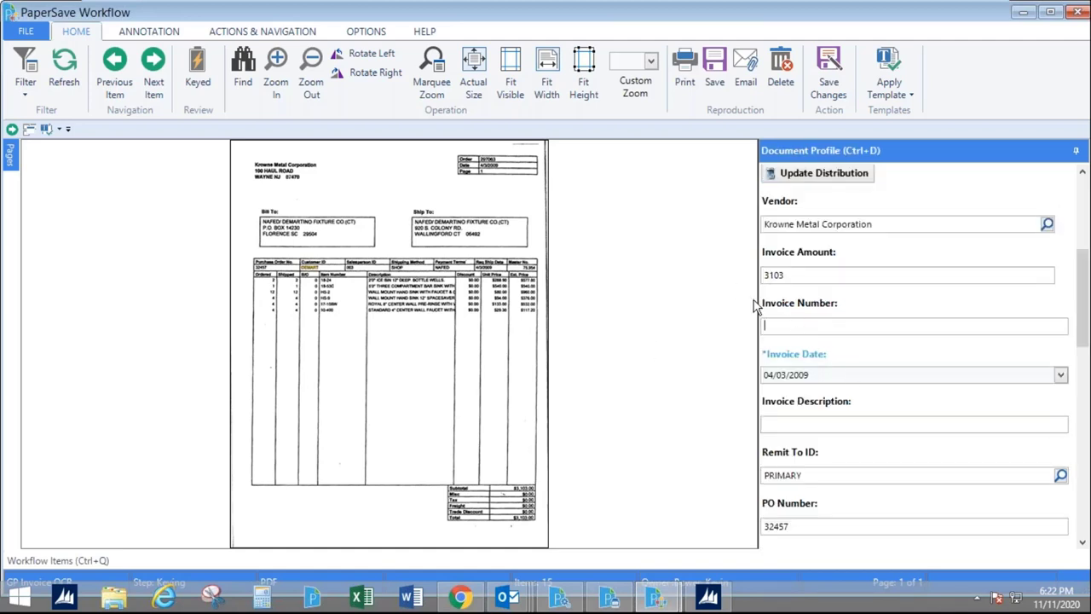
{"action": "left_click", "coordinate": [228, 32]}
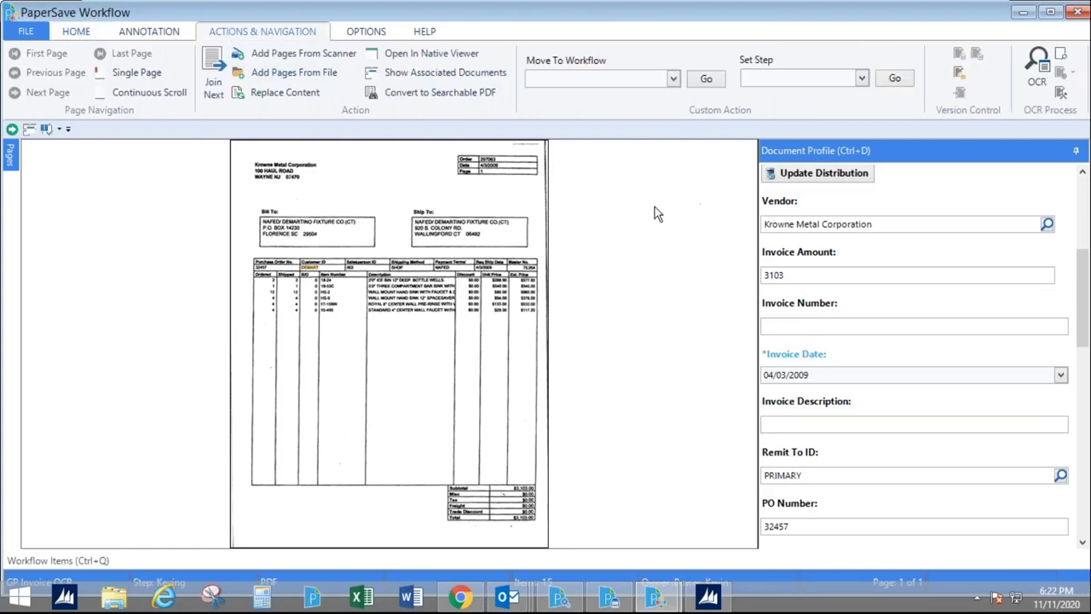
{"action": "left_click", "coordinate": [1061, 55]}
{"action": "left_click", "coordinate": [780, 326]}
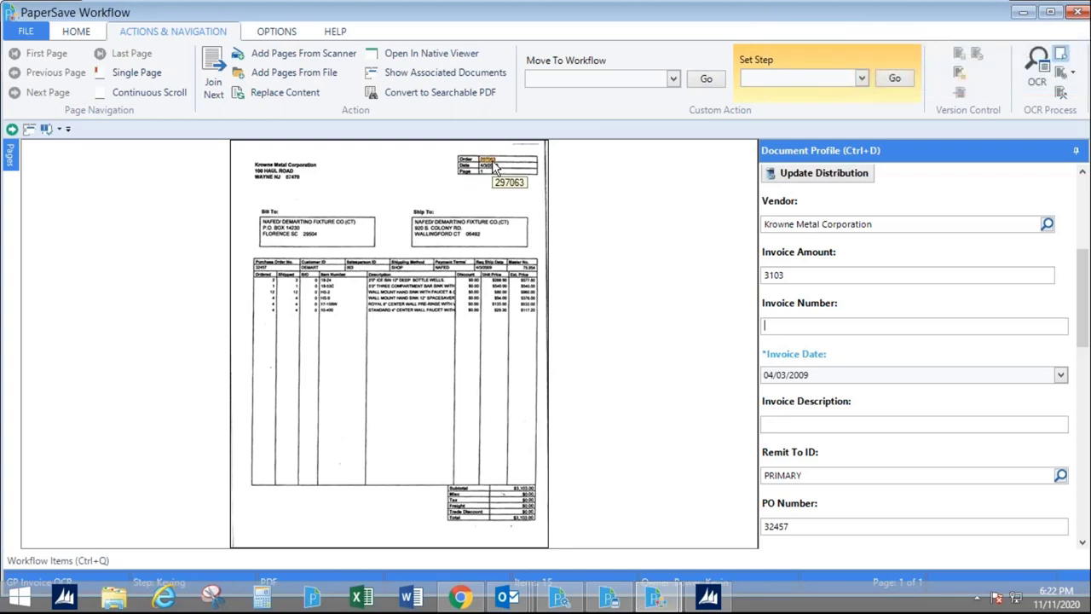
{"action": "left_click", "coordinate": [491, 160]}
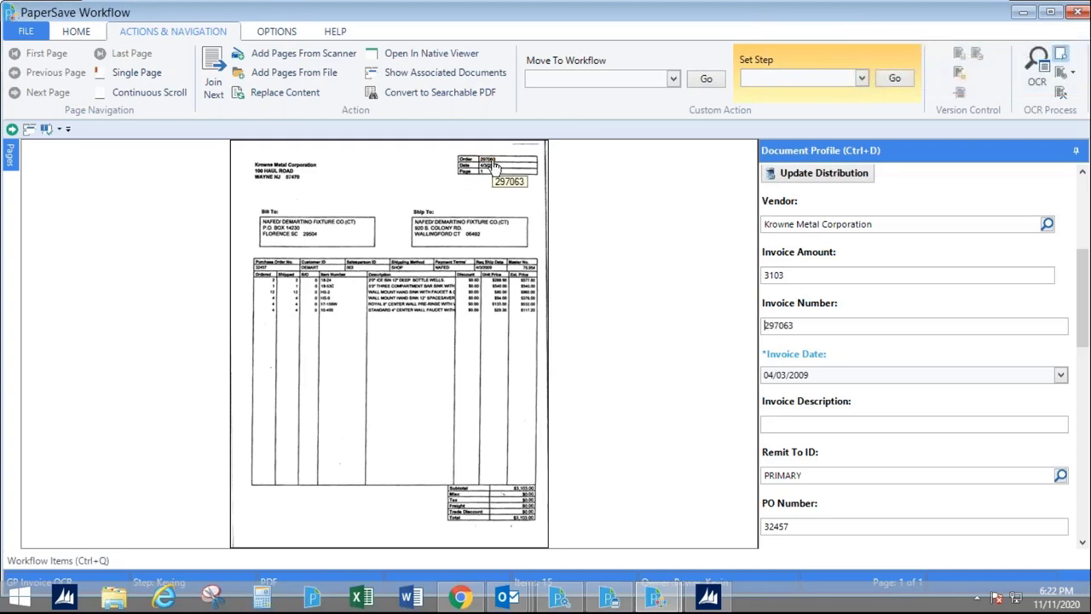
Step: Start teaching OCR the invoice number's location by marking the Order label as the document key on the Krowne Metal document
{"action": "left_click", "coordinate": [1062, 74]}
{"action": "left_click", "coordinate": [964, 92]}
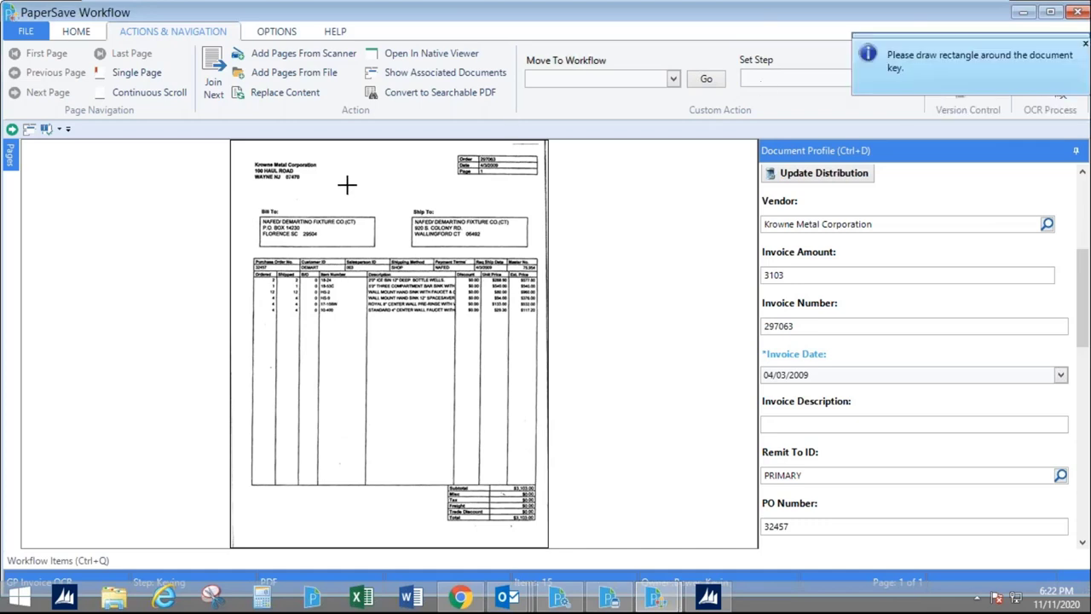
{"action": "left_click_drag", "start_coordinate": [453, 155], "coordinate": [483, 169]}
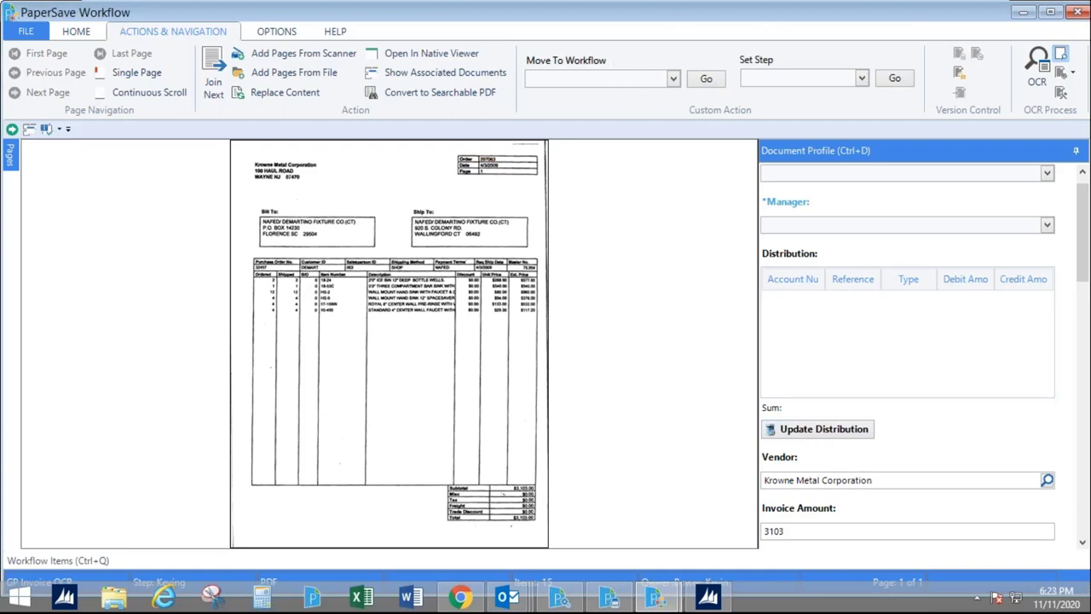
Step: Filter the GP Invoice OCR workflow to the Manager_Review step
{"action": "left_click", "coordinate": [77, 34]}
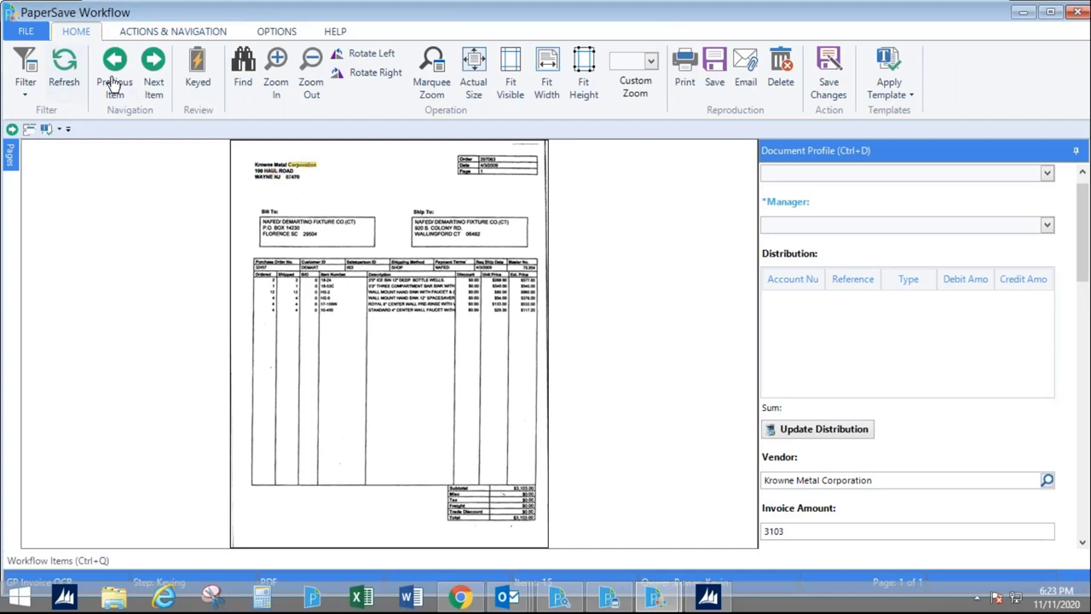
{"action": "left_click", "coordinate": [28, 93]}
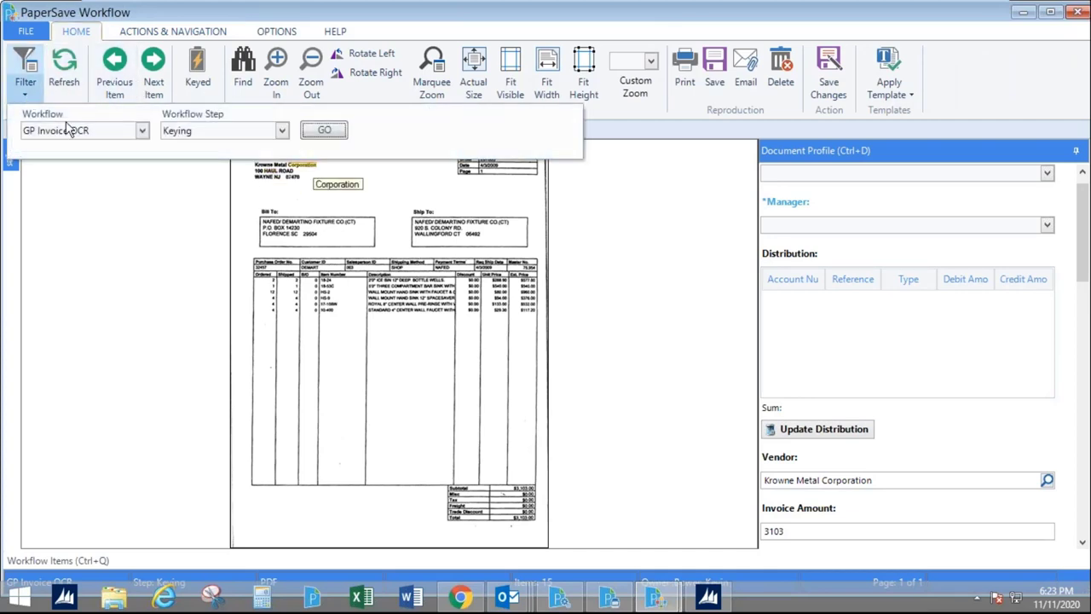
{"action": "left_click", "coordinate": [282, 132]}
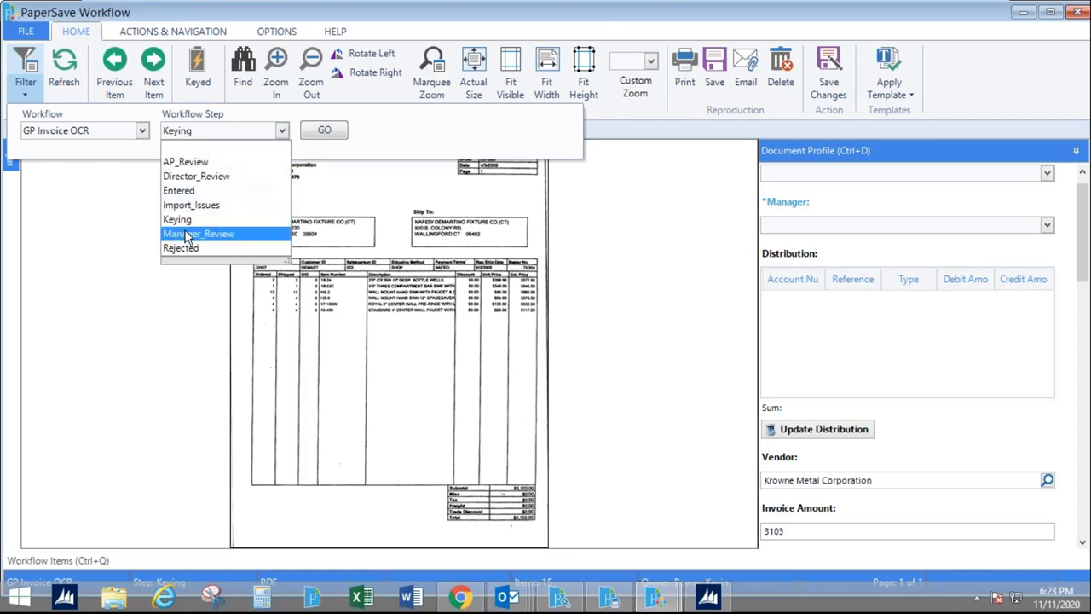
{"action": "left_click", "coordinate": [189, 233]}
{"action": "left_click", "coordinate": [316, 127]}
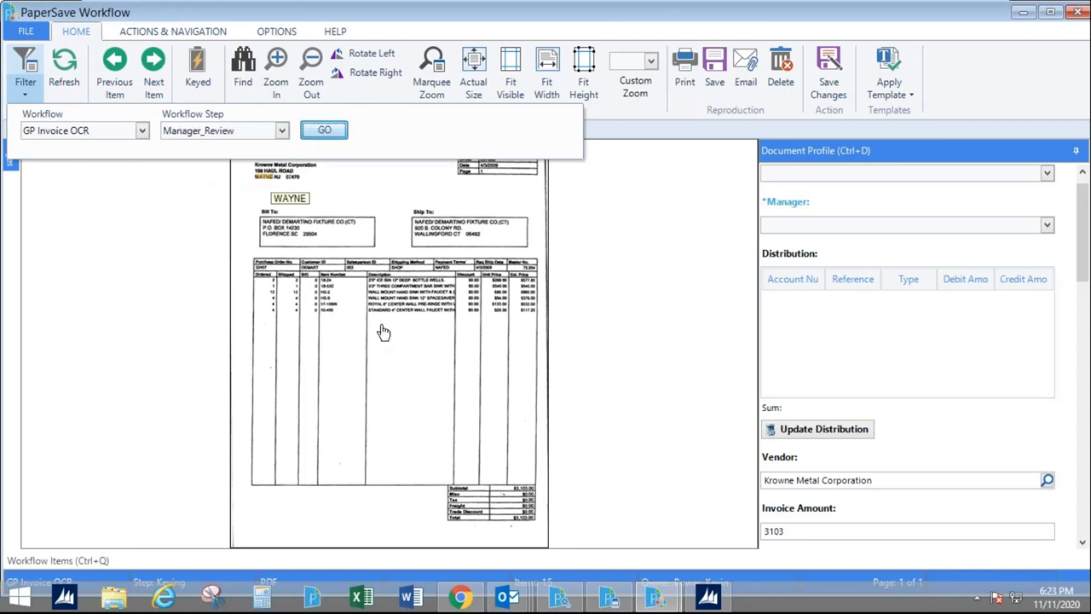
Step: Review the AP_Review notification email with its review links in Outlook, and return to PaperSave Workflow
{"action": "mouse_move", "coordinate": [507, 601]}
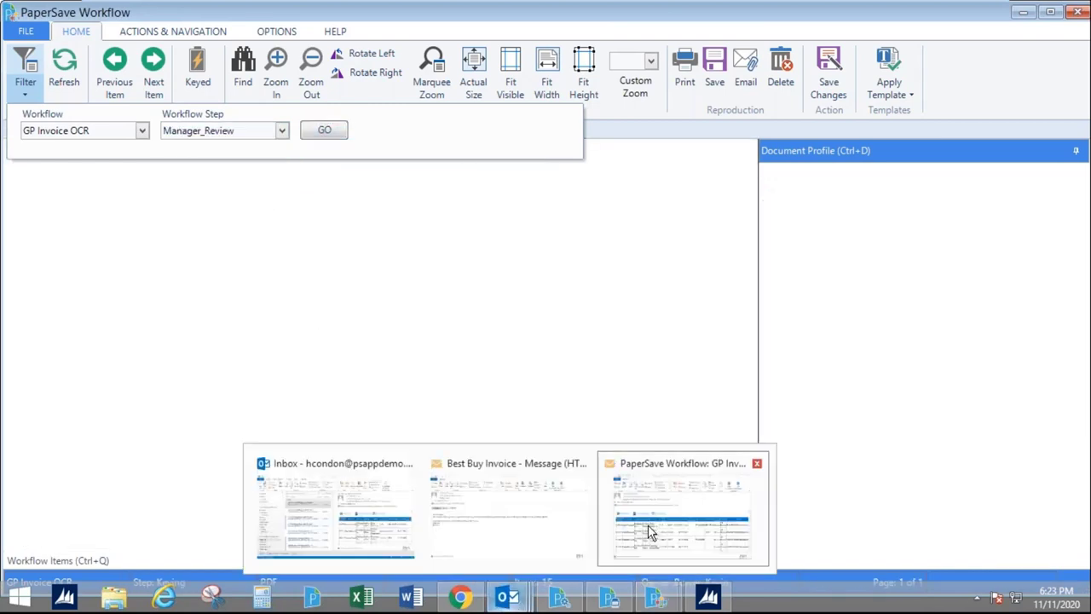
{"action": "left_click", "coordinate": [647, 524]}
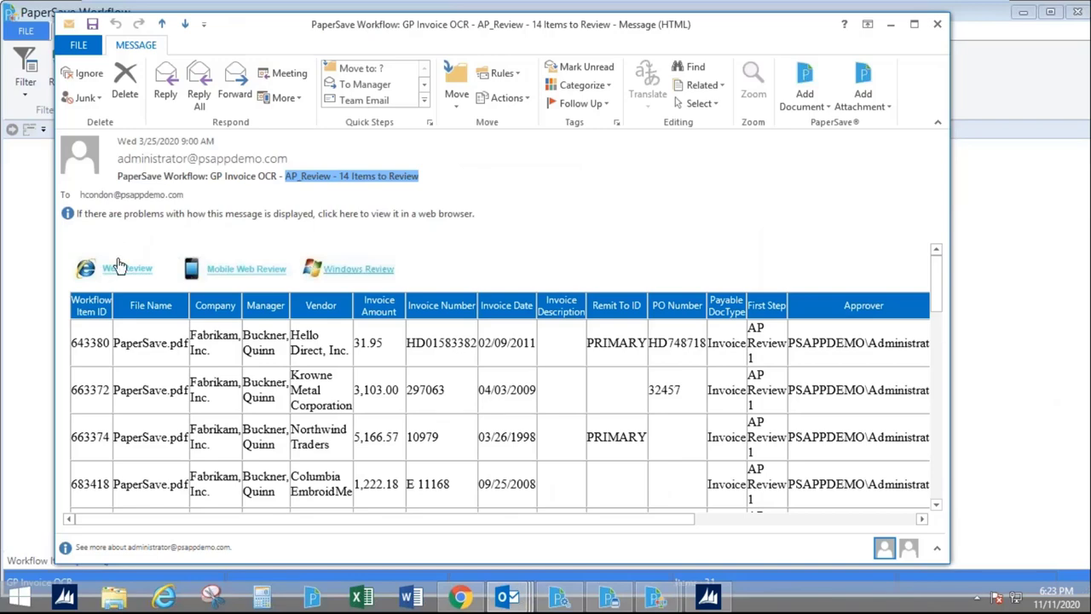
{"action": "left_click", "coordinate": [29, 220]}
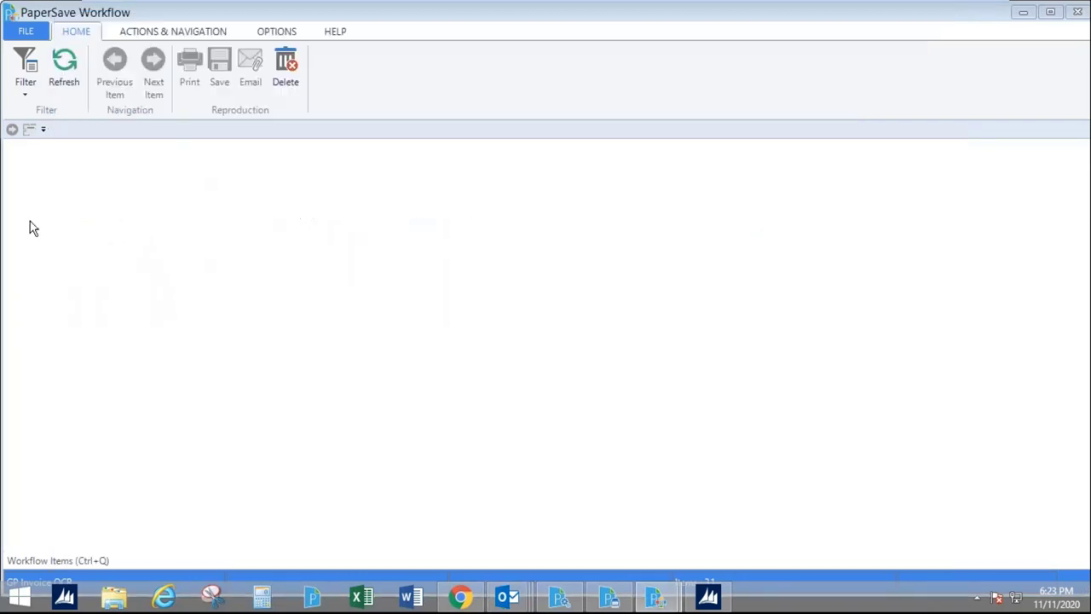
Step: Sort the Manager_Review items by creation date with the newest first and open the Columbia EmbroidMe invoice
{"action": "left_click", "coordinate": [53, 561]}
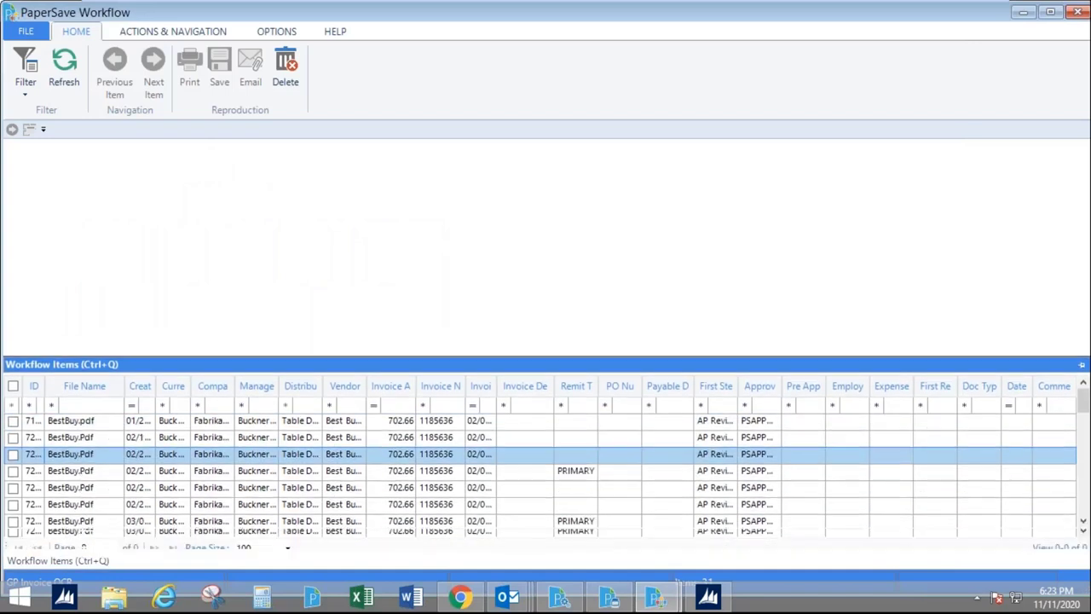
{"action": "left_click", "coordinate": [140, 386]}
{"action": "left_click", "coordinate": [139, 437]}
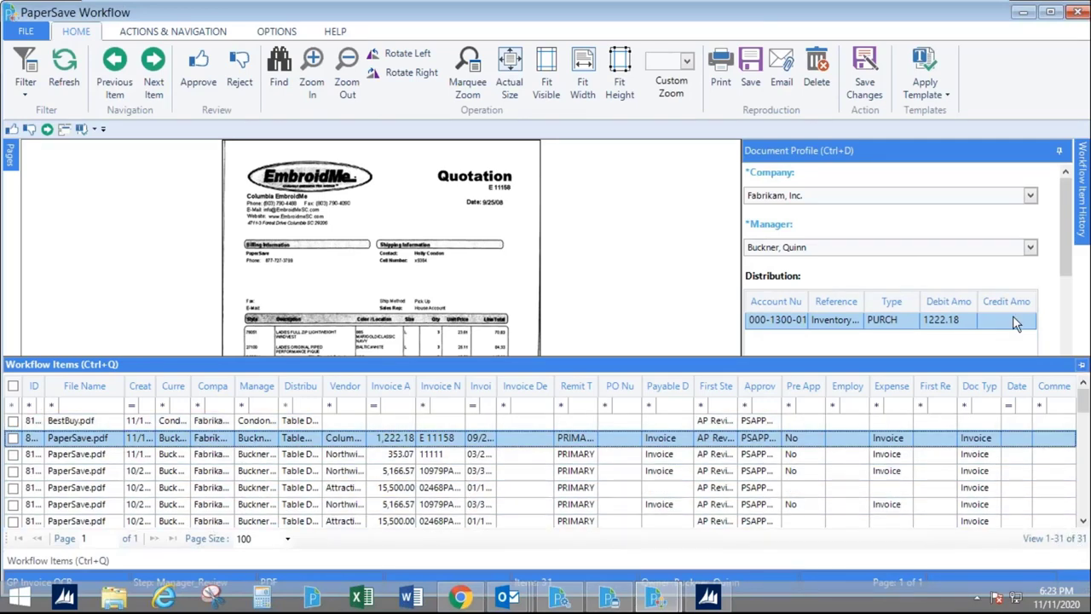
Step: Review the Columbia EmbroidMe invoice's workflow item history and approve the invoice
{"action": "left_click", "coordinate": [866, 247]}
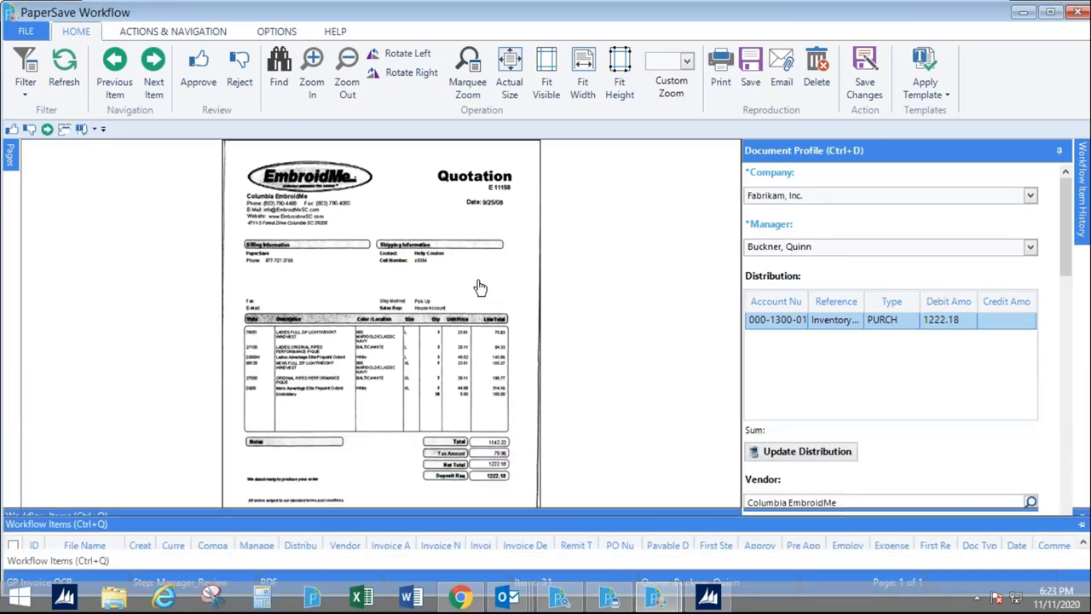
{"action": "left_click", "coordinate": [1078, 151]}
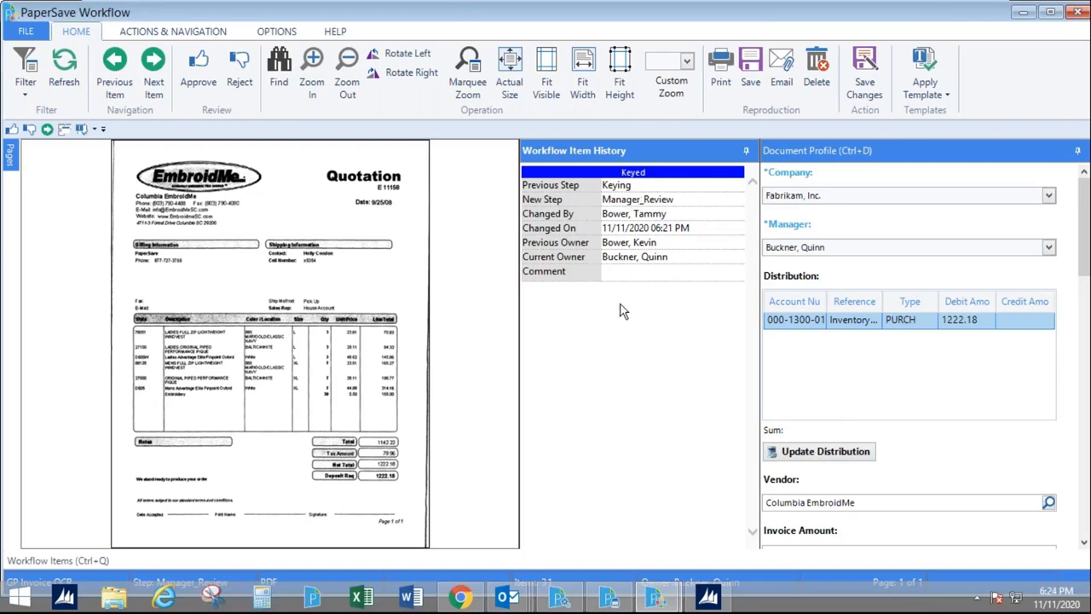
{"action": "left_click", "coordinate": [204, 60]}
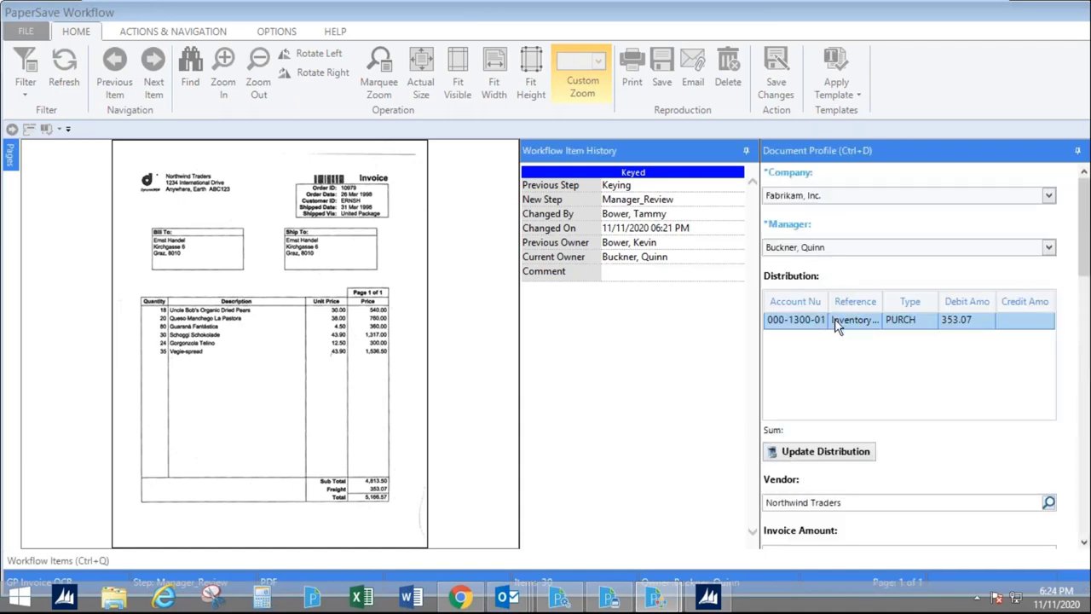
Step: Look up accounts with references matching "supp" for a new Northwind Traders distribution line, sort them by account, and cancel the table edit
{"action": "left_click", "coordinate": [820, 449]}
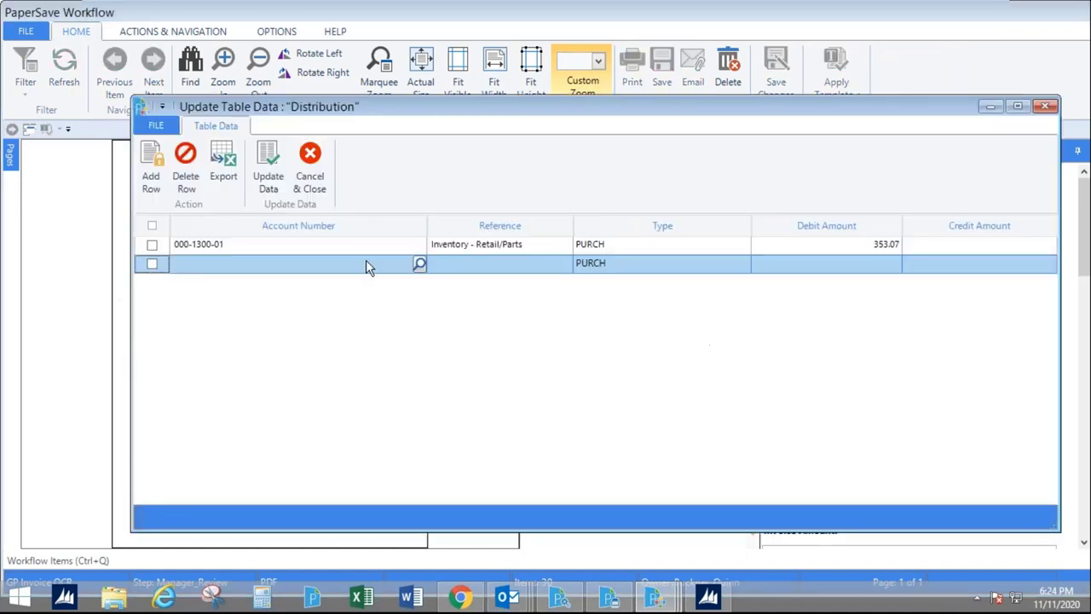
{"action": "left_click", "coordinate": [419, 265]}
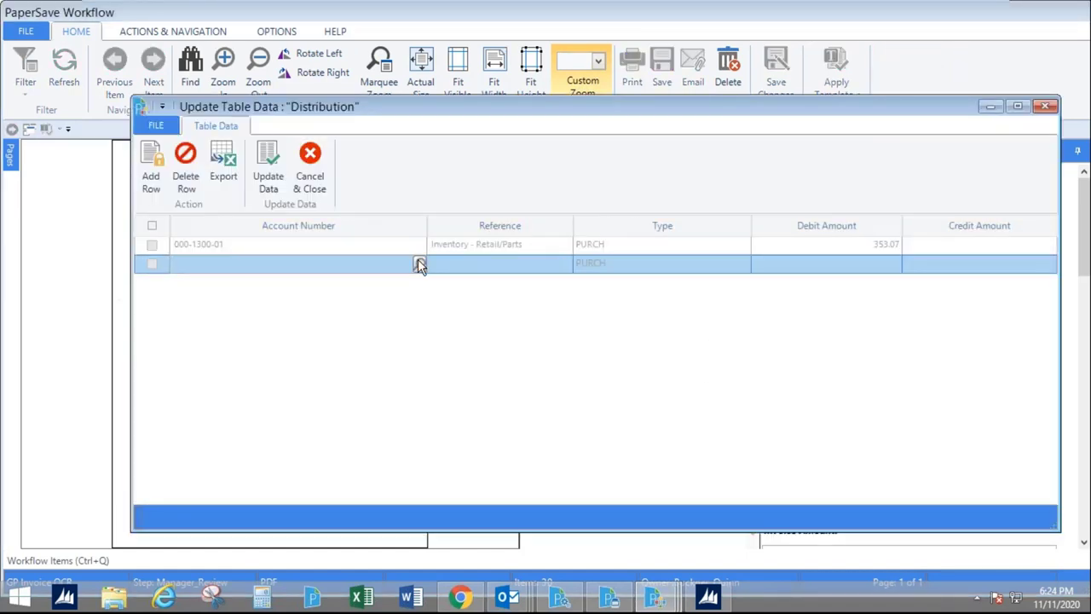
{"action": "left_click", "coordinate": [267, 157]}
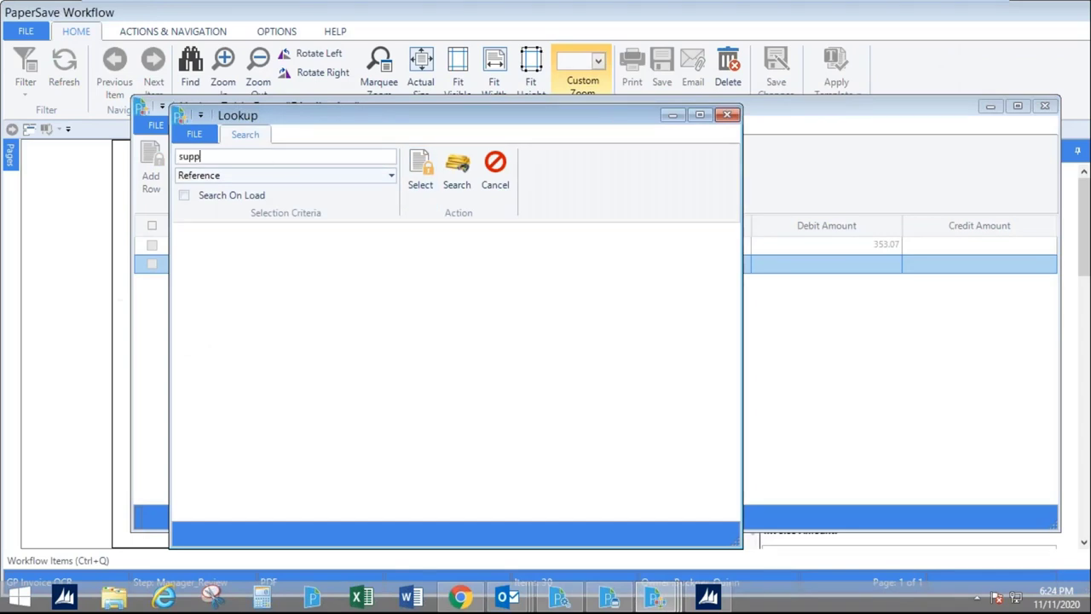
{"action": "key", "text": "Return"}
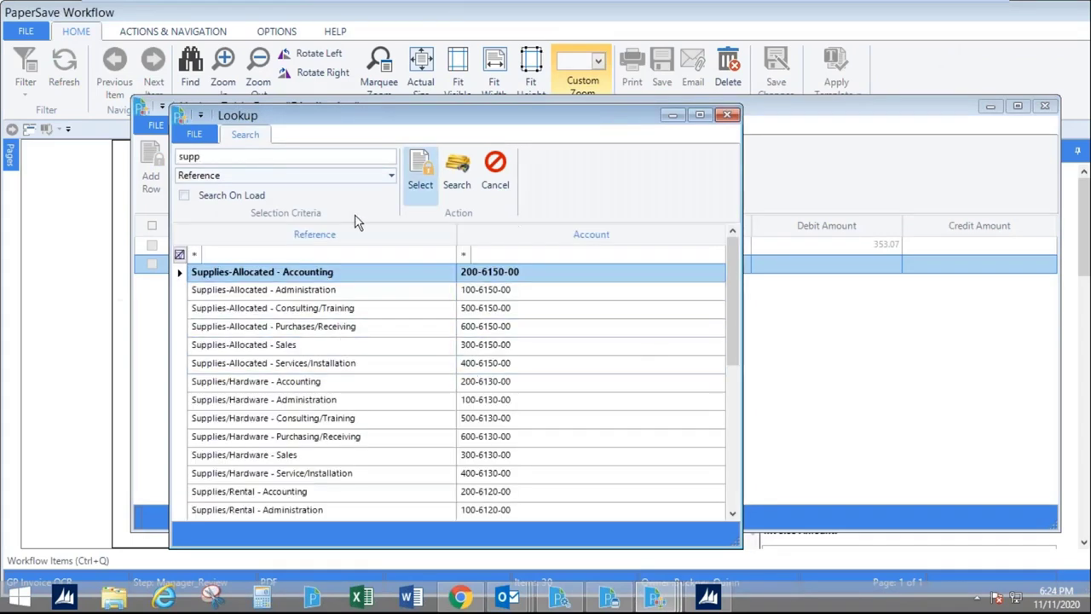
{"action": "left_click", "coordinate": [594, 236]}
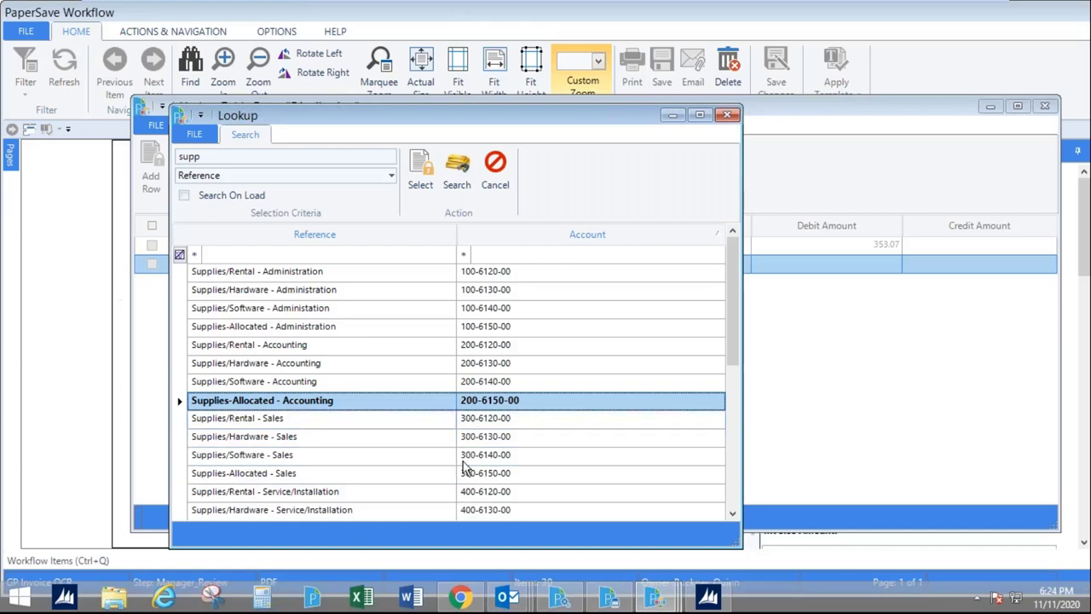
{"action": "left_click", "coordinate": [727, 115]}
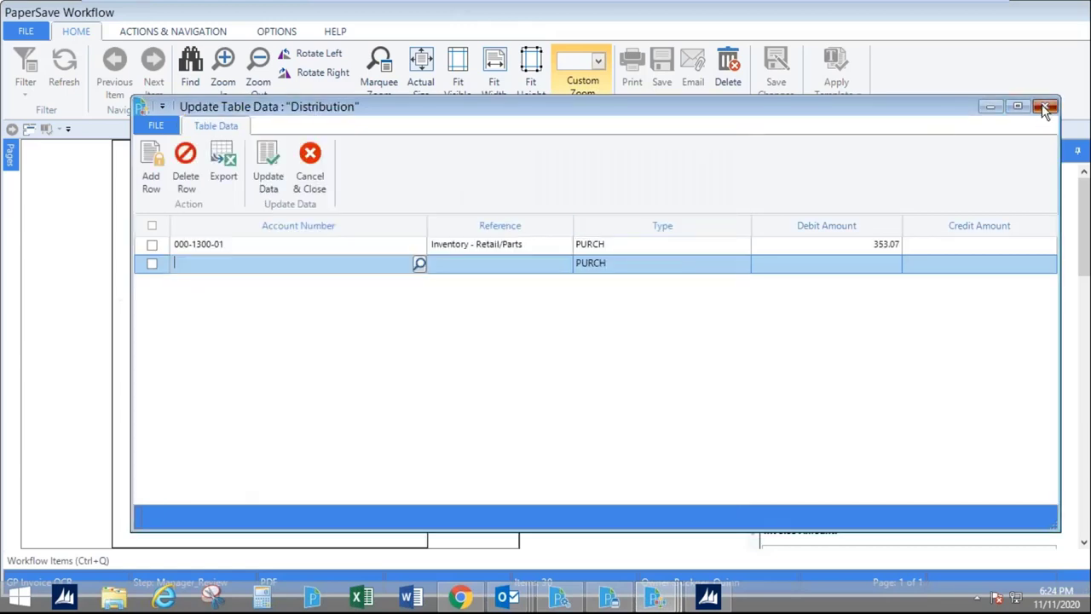
{"action": "left_click", "coordinate": [310, 162]}
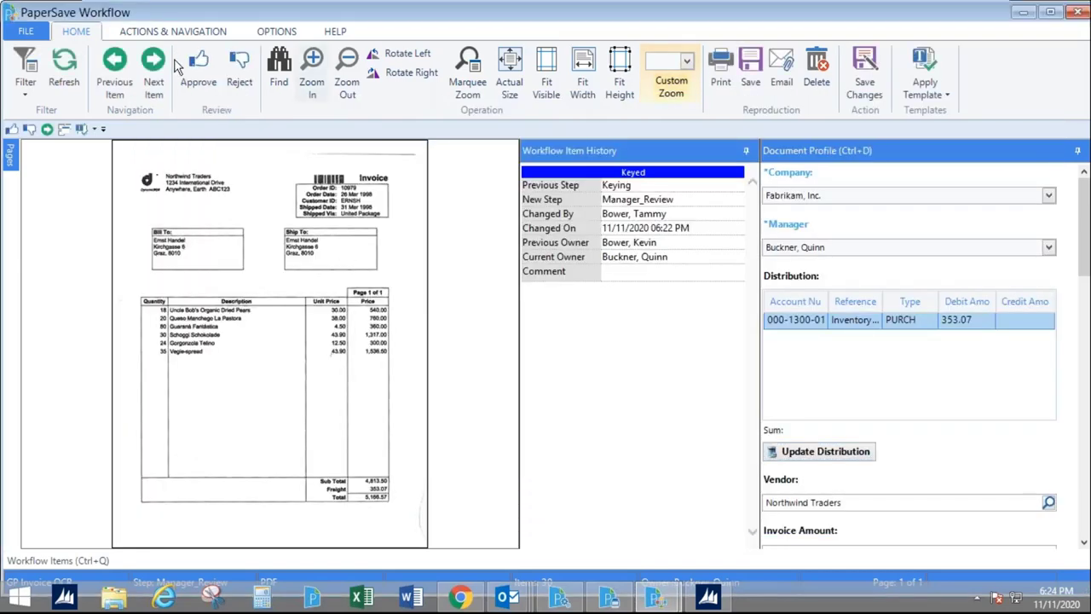
Step: Approve the Northwind Traders invoice under manager review
{"action": "left_click", "coordinate": [191, 68]}
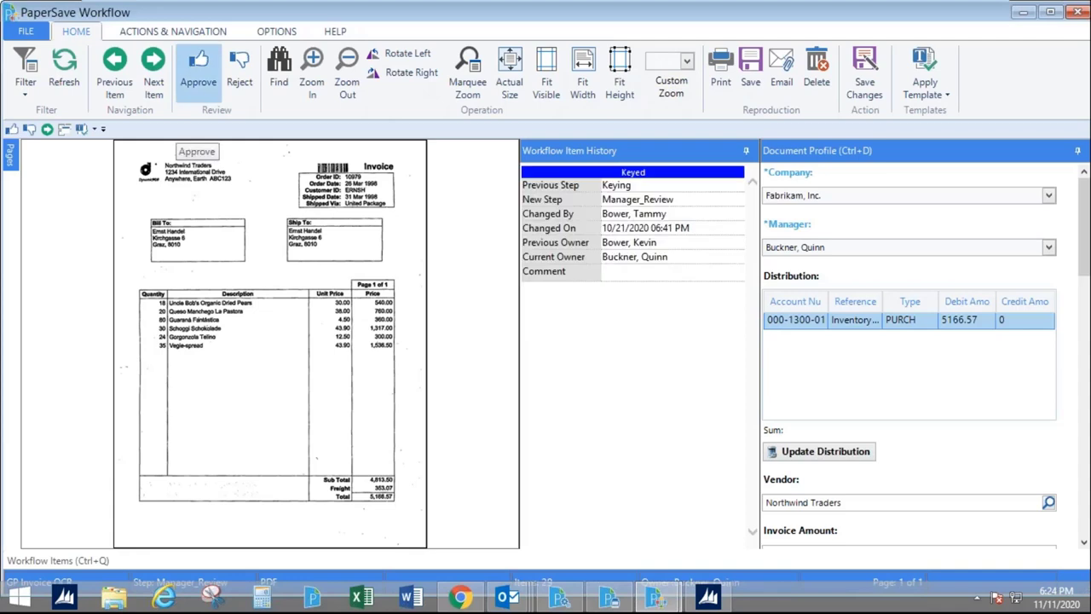
Step: Enable Out of Office in the workflow user settings and check the return date calendar without choosing a date
{"action": "left_click", "coordinate": [270, 27]}
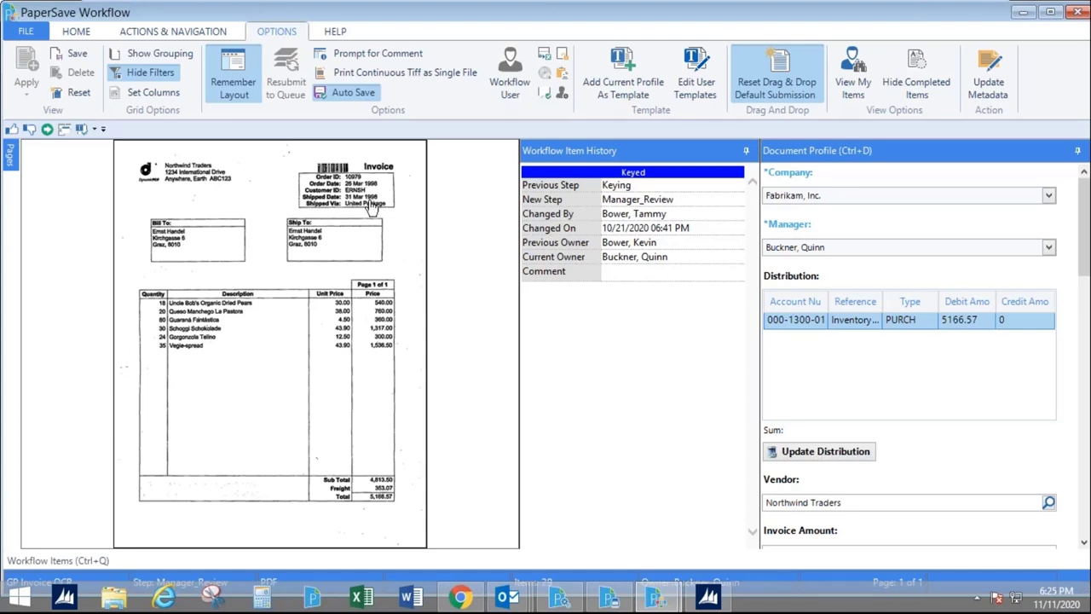
{"action": "left_click", "coordinate": [509, 75]}
{"action": "left_click", "coordinate": [188, 292]}
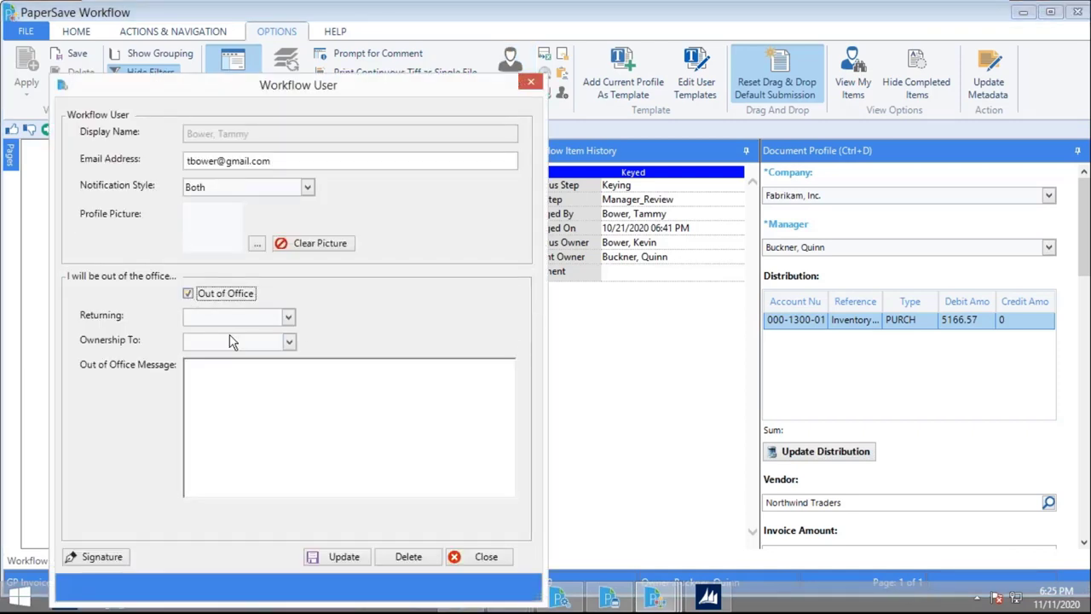
{"action": "left_click", "coordinate": [288, 317]}
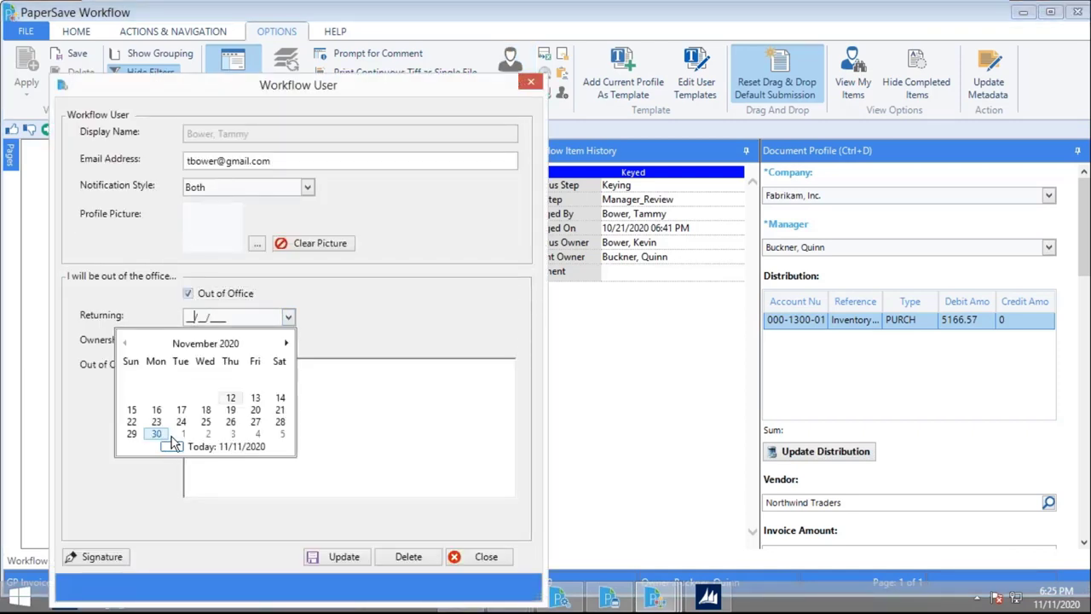
{"action": "left_click", "coordinate": [361, 423]}
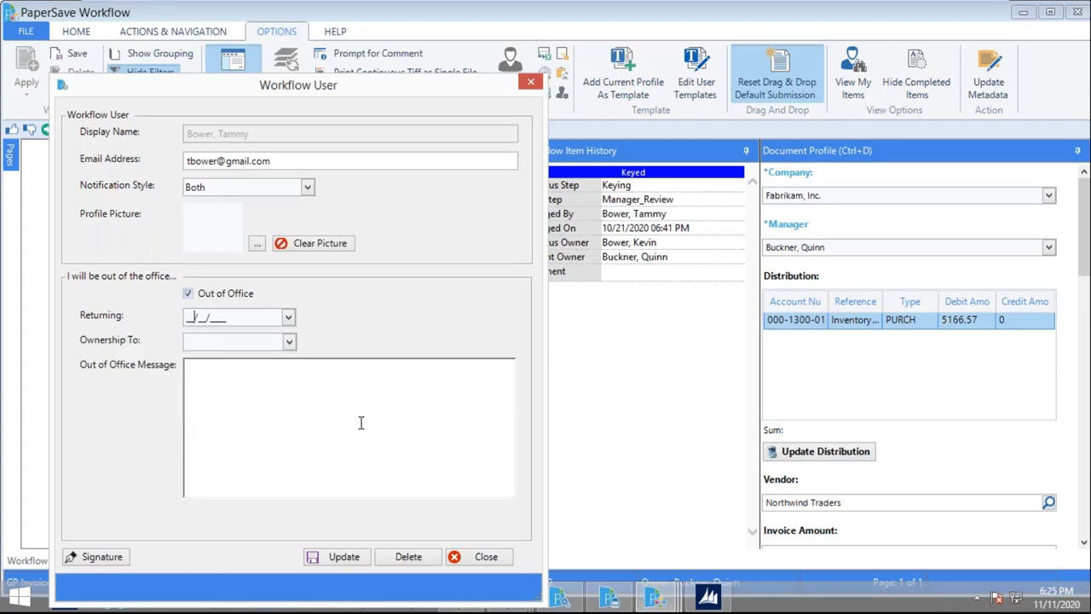
Step: Delegate ownership to another workflow user and enter "oniaonv" as the out-of-office message
{"action": "left_click", "coordinate": [289, 341]}
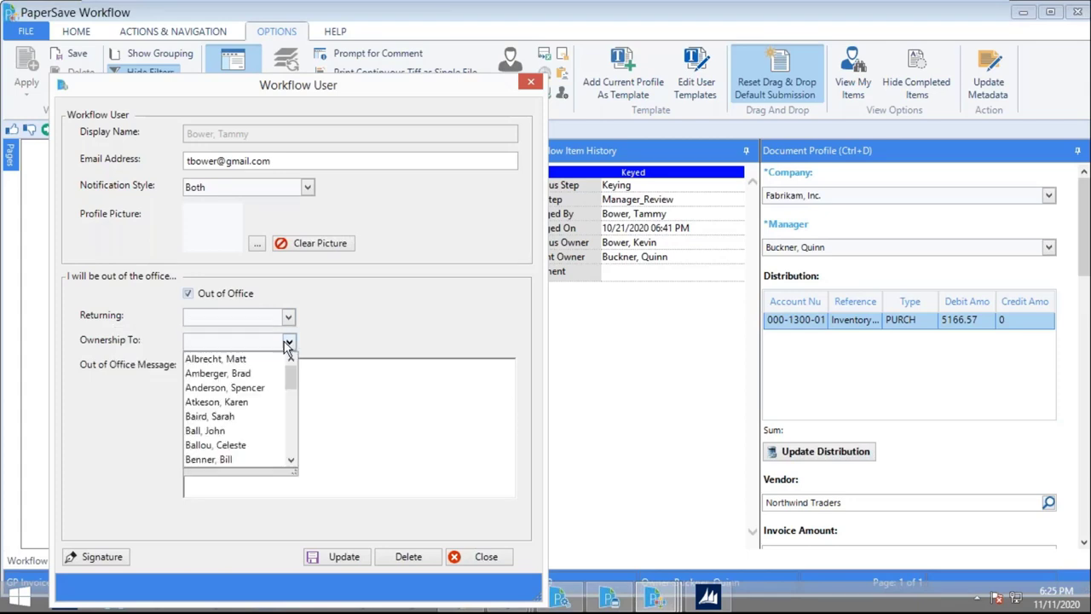
{"action": "left_click", "coordinate": [202, 404]}
{"action": "left_click", "coordinate": [247, 365]}
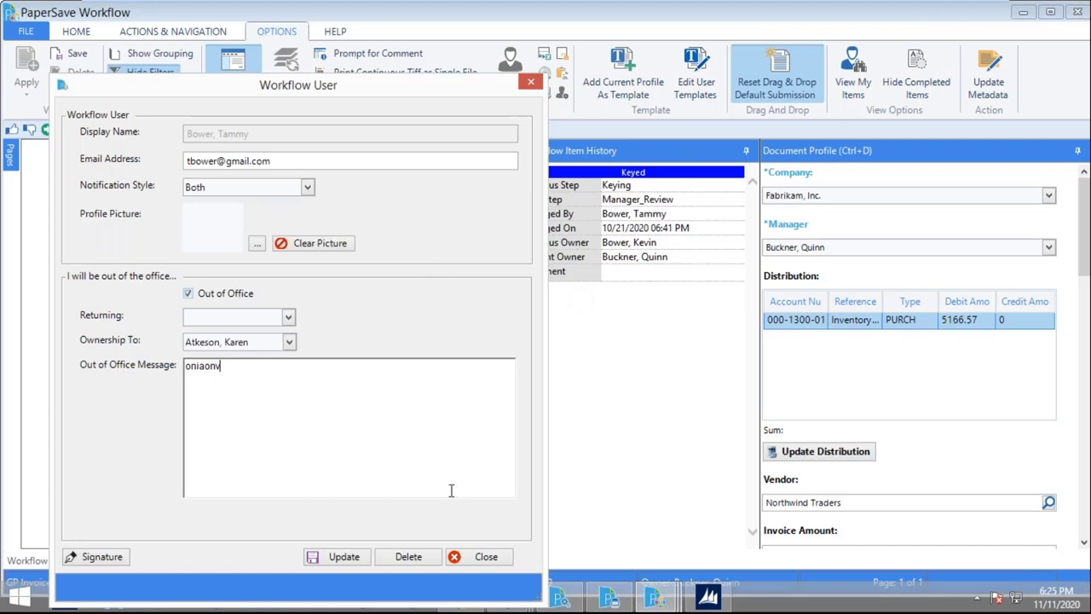
Step: Close the workflow user settings without updating and filter the GP Invoice OCR workflow to the AP_Review step
{"action": "left_click", "coordinate": [480, 559]}
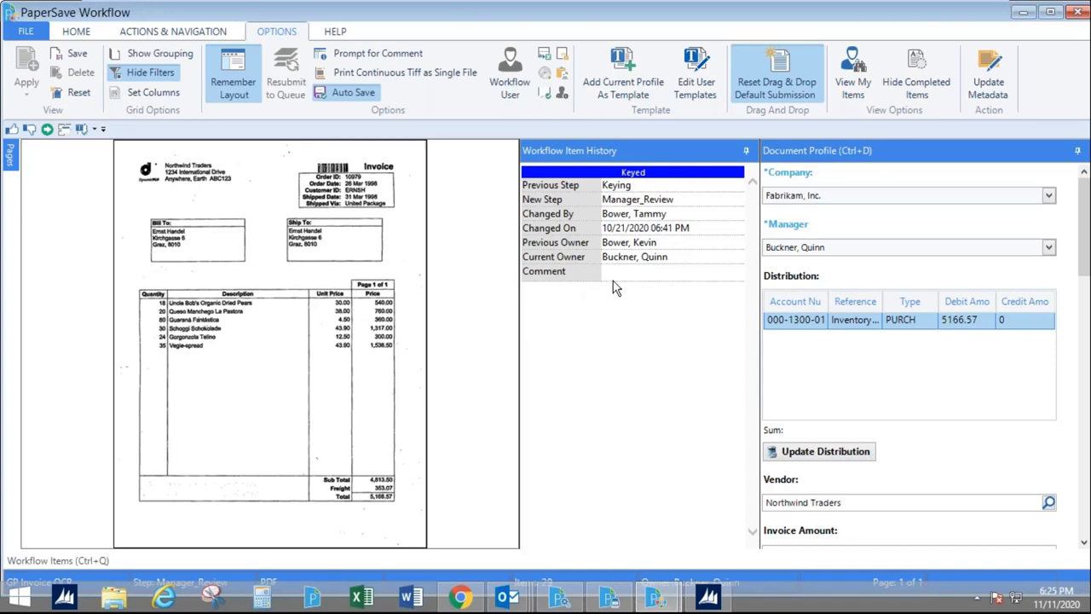
{"action": "left_click", "coordinate": [78, 32]}
{"action": "left_click", "coordinate": [25, 89]}
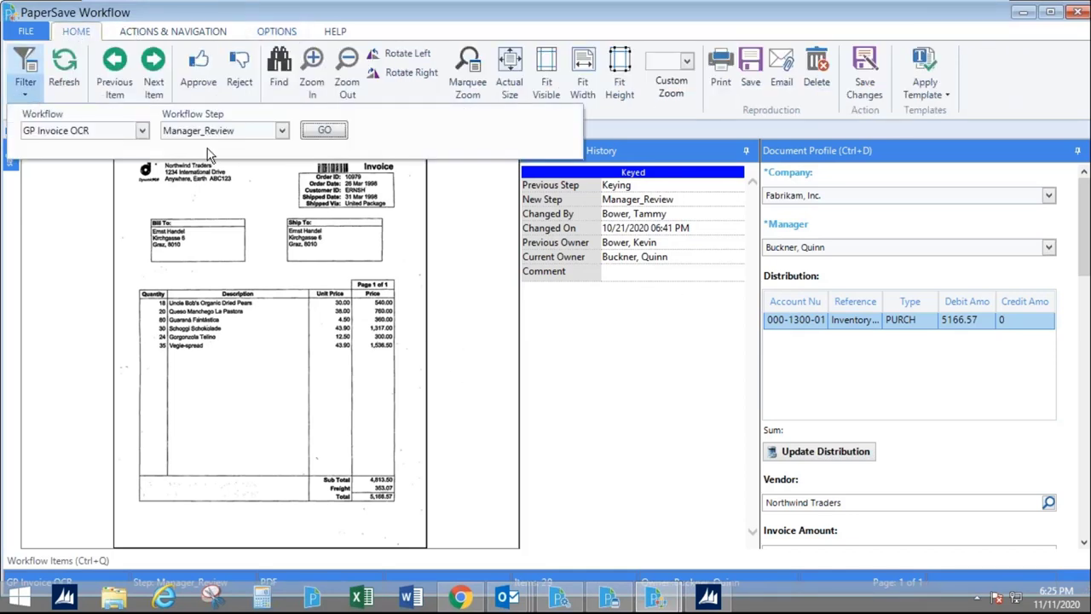
{"action": "left_click", "coordinate": [281, 130]}
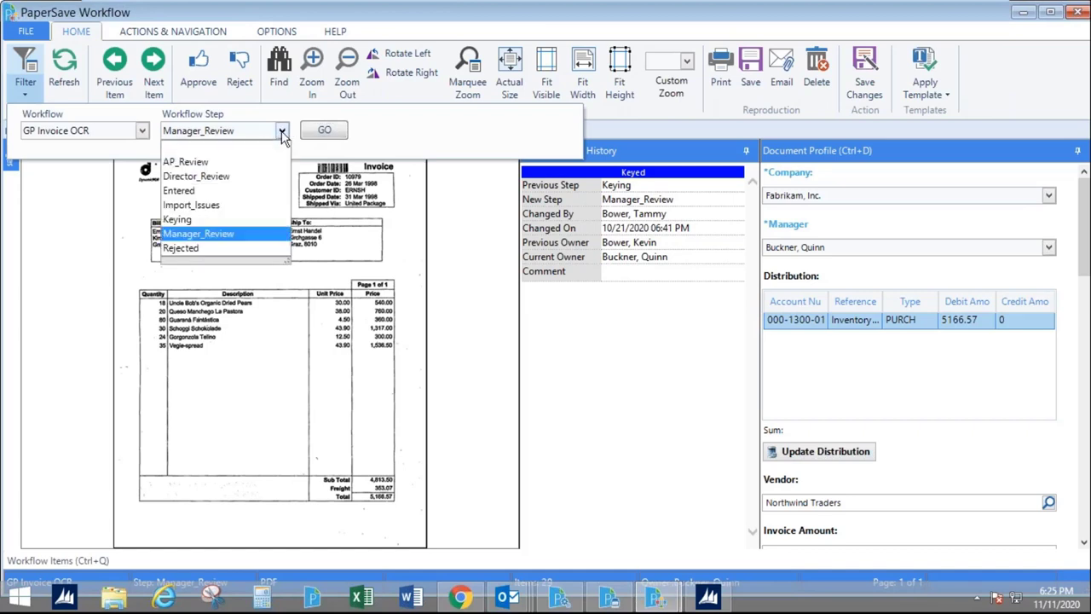
{"action": "left_click", "coordinate": [205, 147]}
{"action": "left_click", "coordinate": [322, 132]}
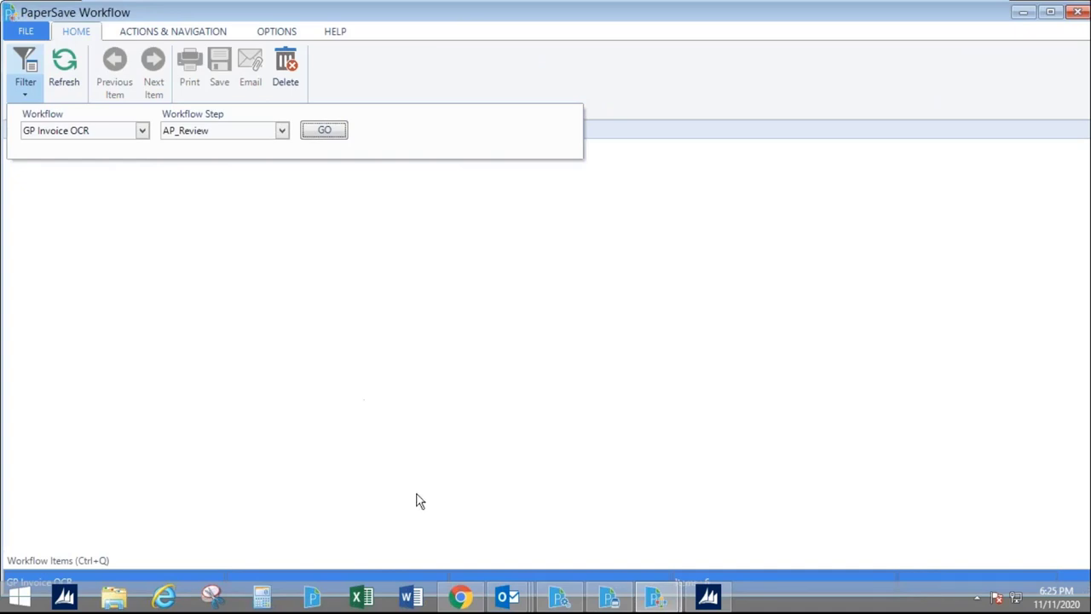
Step: View the workflow design in PaperSave Settings and check the filter of the GP Check Review workflow window
{"action": "left_click", "coordinate": [560, 596]}
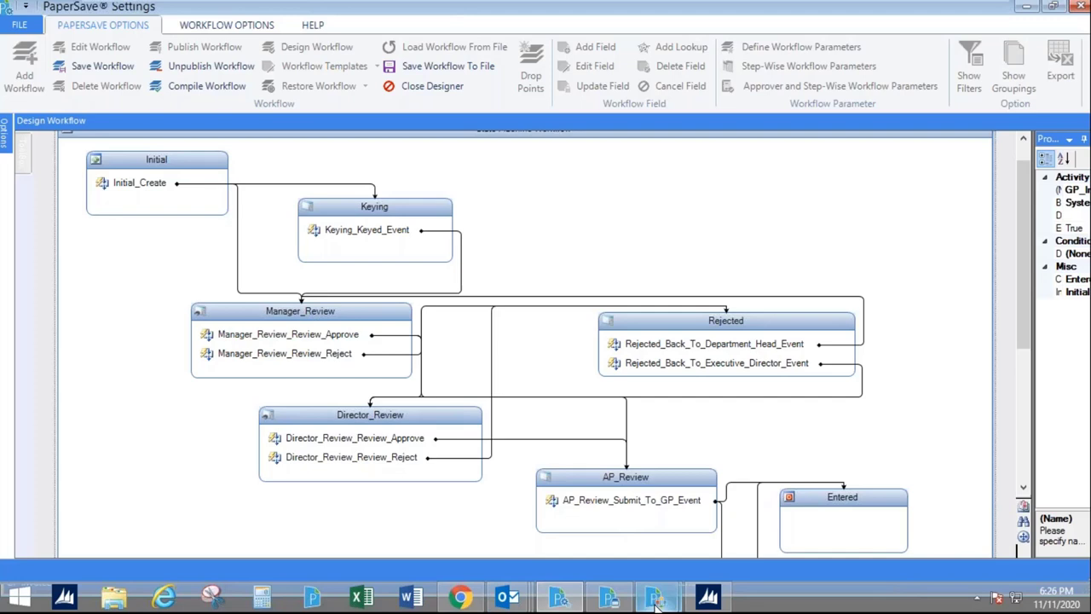
{"action": "mouse_move", "coordinate": [656, 602]}
{"action": "left_click", "coordinate": [570, 512]}
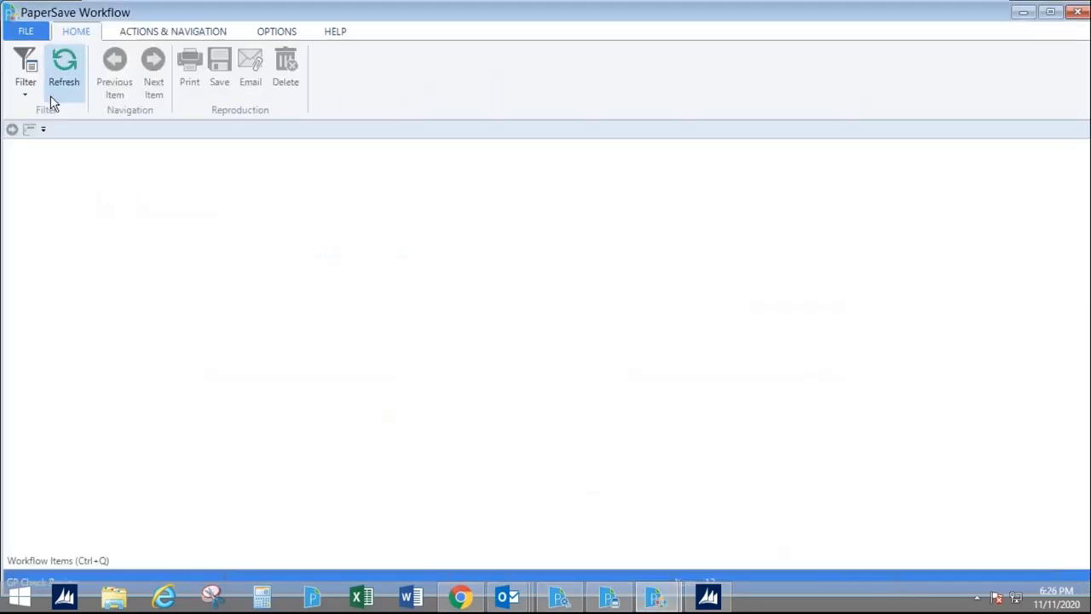
{"action": "left_click", "coordinate": [25, 92]}
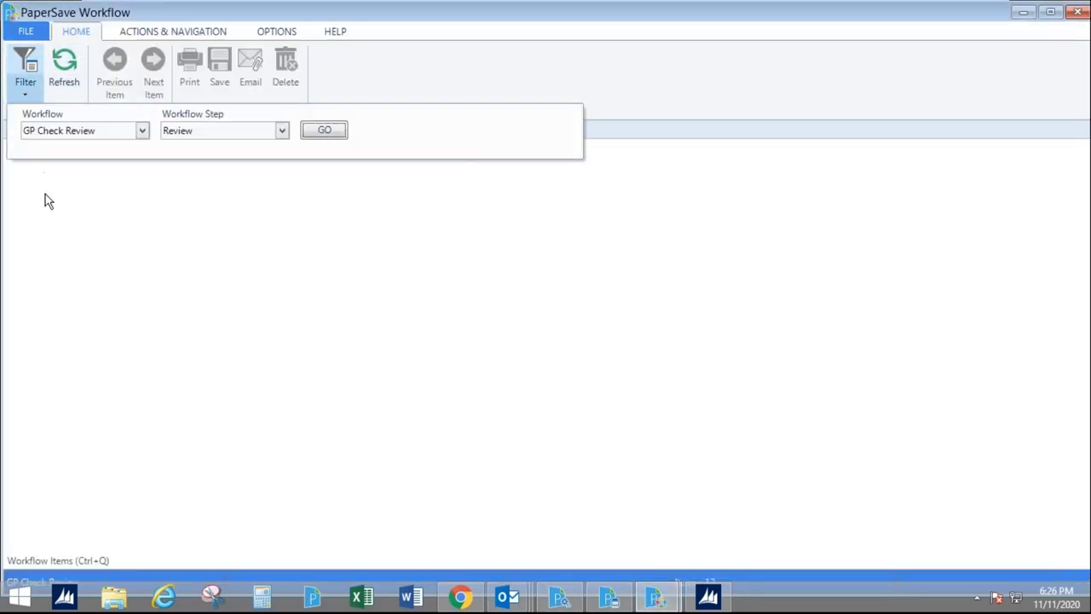
{"action": "left_click", "coordinate": [299, 347]}
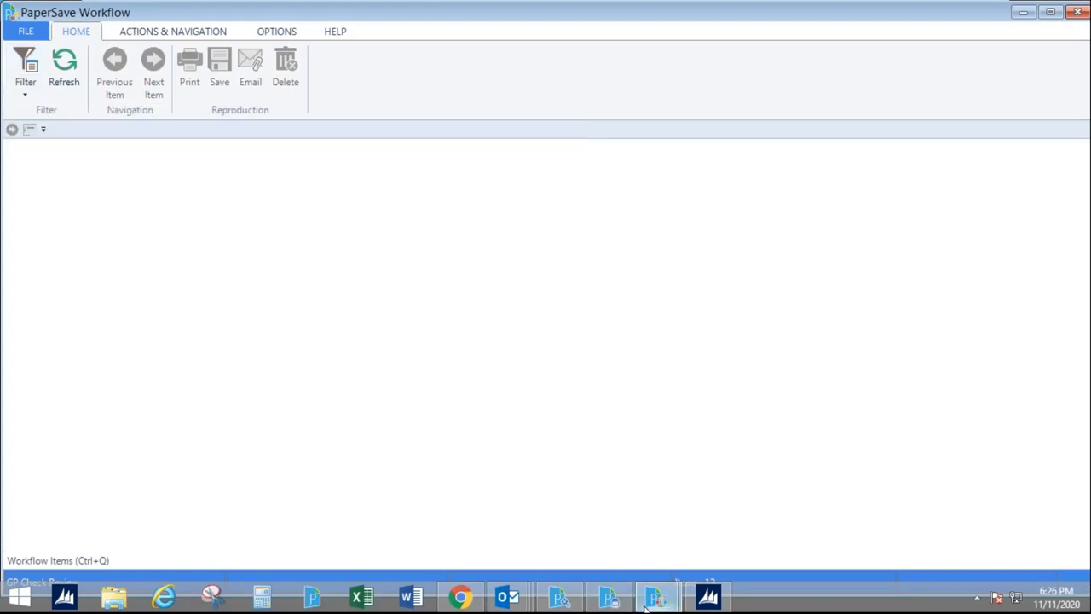
Step: Return to the GP Invoice OCR window, sort the AP_Review items by creation date with newest first, and open the Columbia EmbroidMe invoice
{"action": "mouse_move", "coordinate": [661, 599]}
{"action": "left_click", "coordinate": [721, 524]}
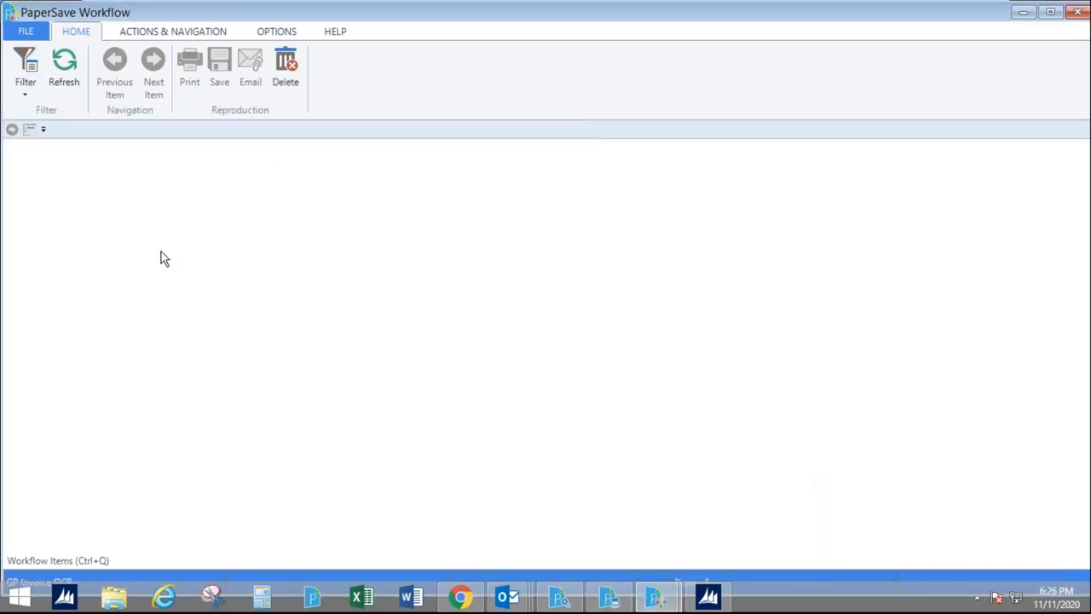
{"action": "left_click", "coordinate": [24, 92]}
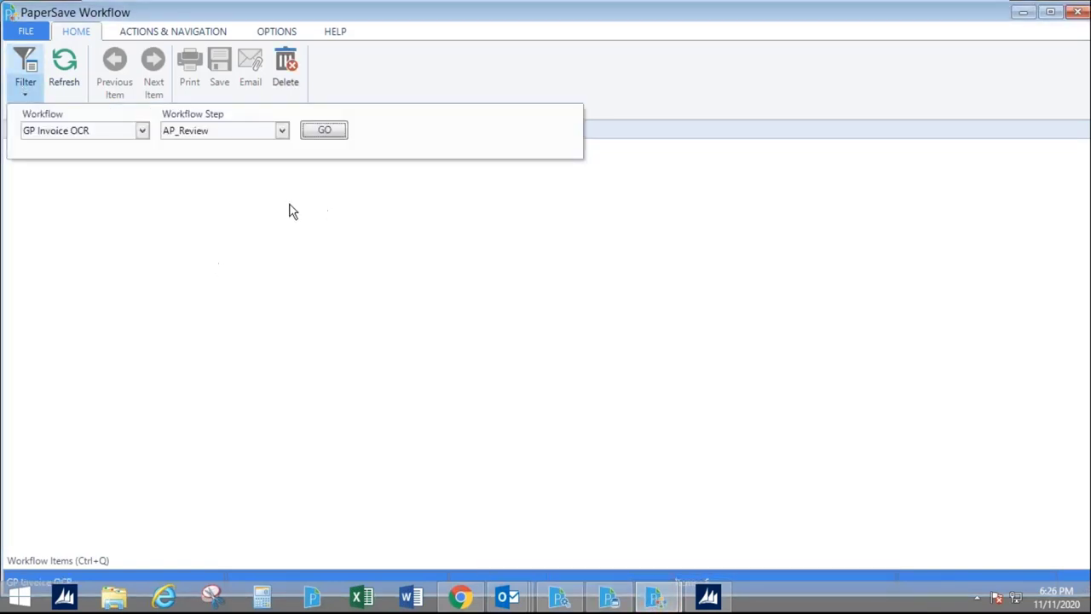
{"action": "left_click", "coordinate": [42, 555]}
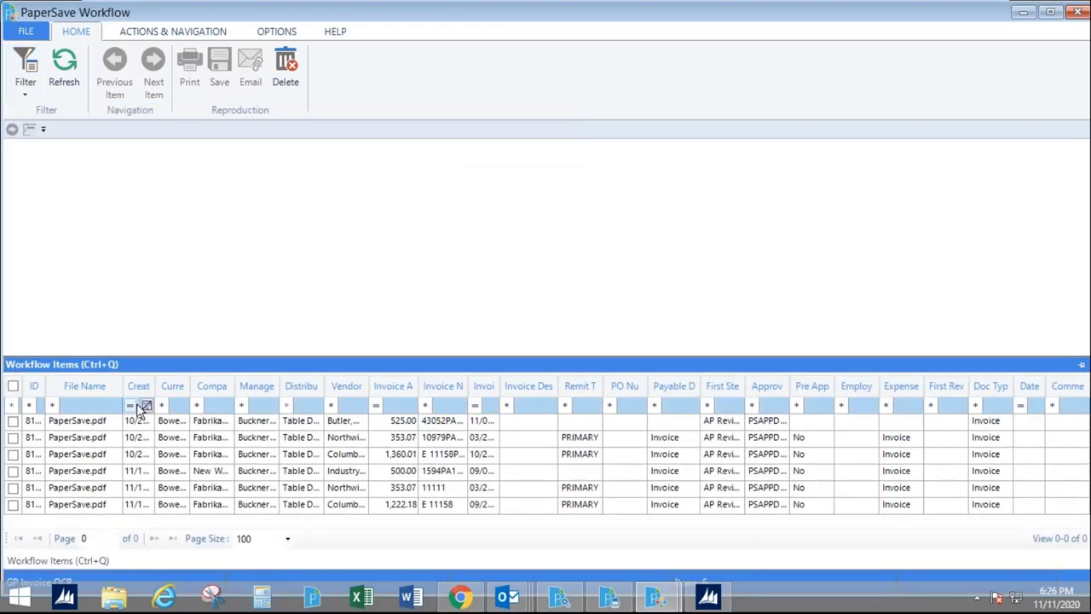
{"action": "left_click", "coordinate": [141, 389]}
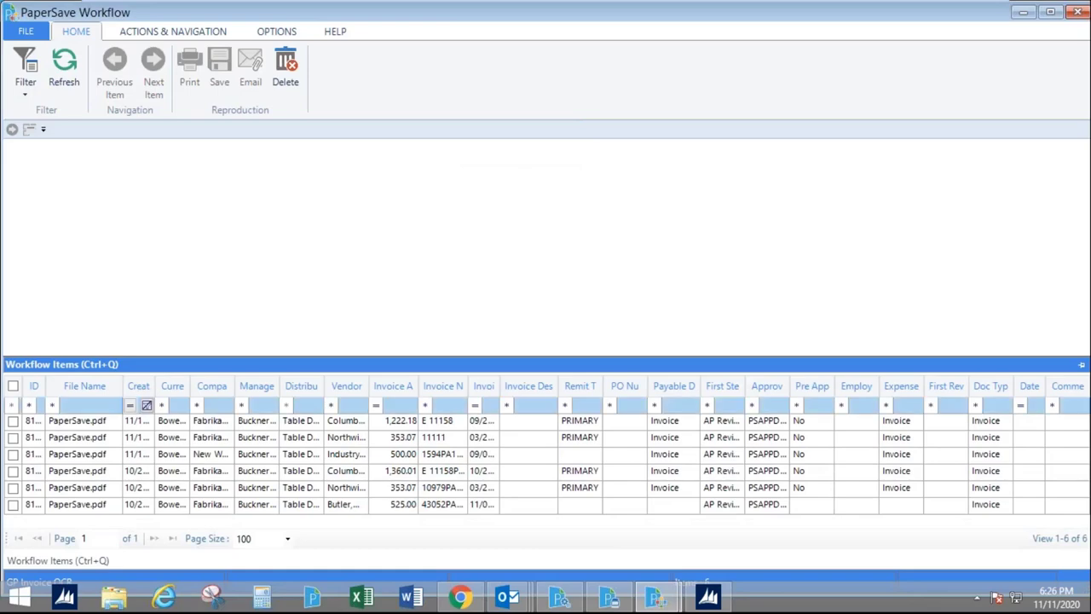
{"action": "left_click", "coordinate": [139, 420]}
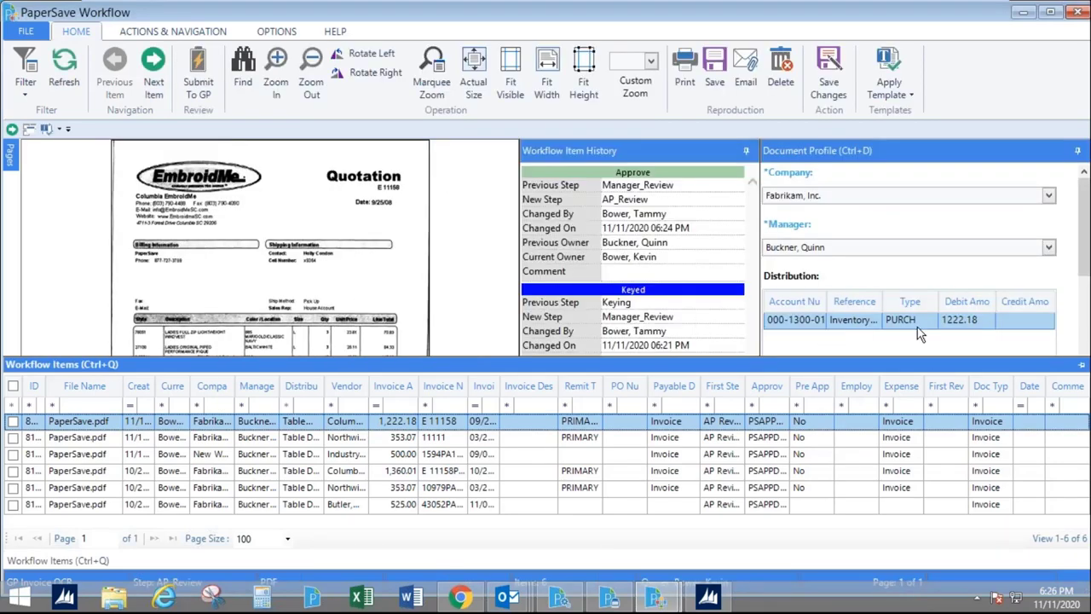
Step: Review the Columbia EmbroidMe invoice's document profile and submit it and the Northwind Traders invoice to GP
{"action": "left_click", "coordinate": [885, 246]}
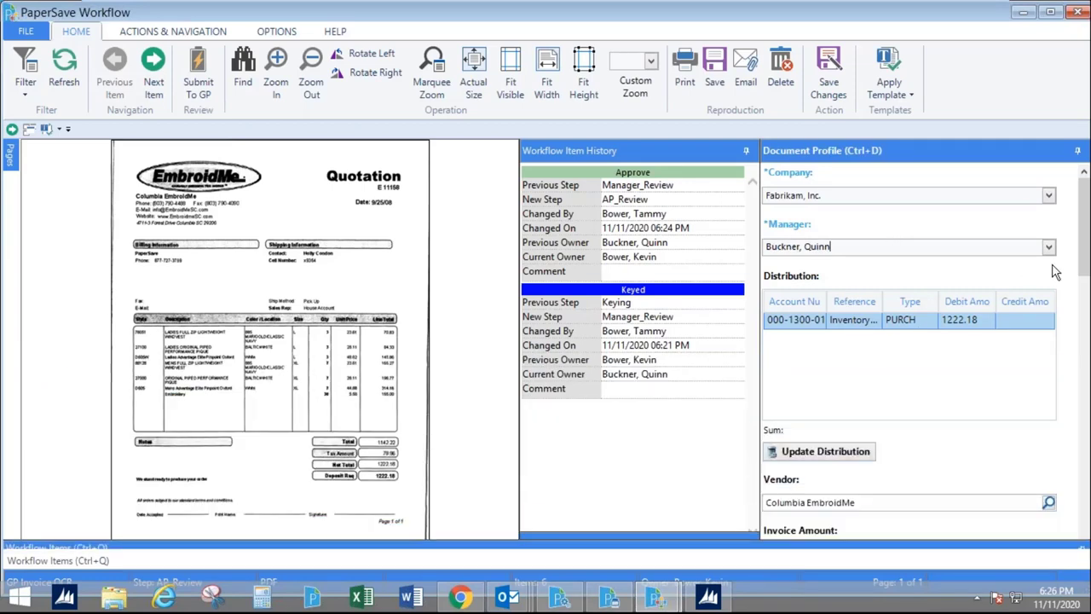
{"action": "scroll", "coordinate": [908, 244], "scroll_direction": "down", "scroll_amount": 2}
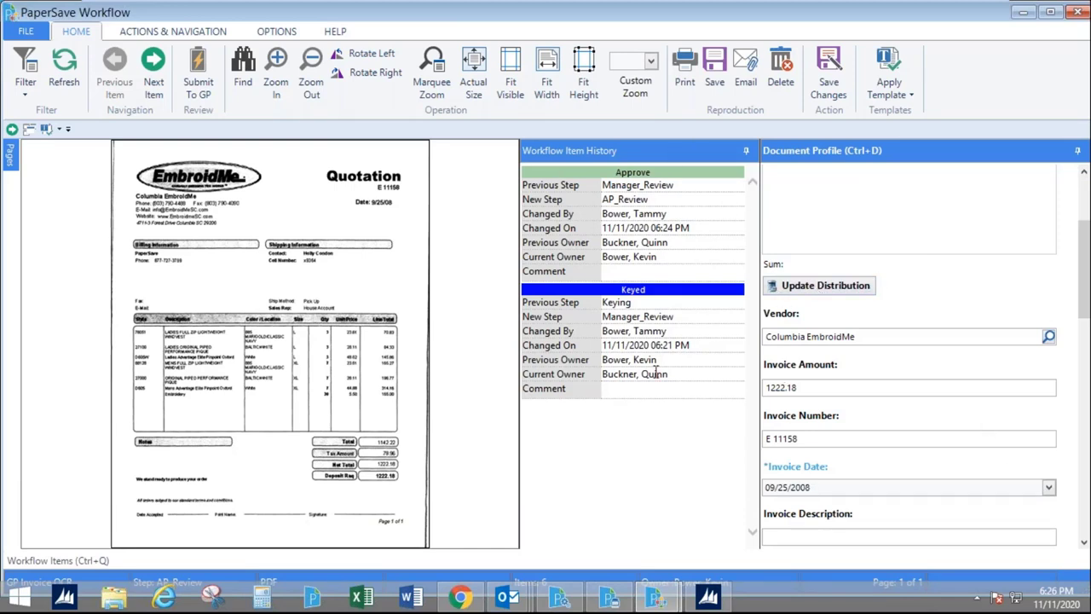
{"action": "scroll", "coordinate": [823, 345], "scroll_direction": "up", "scroll_amount": 3}
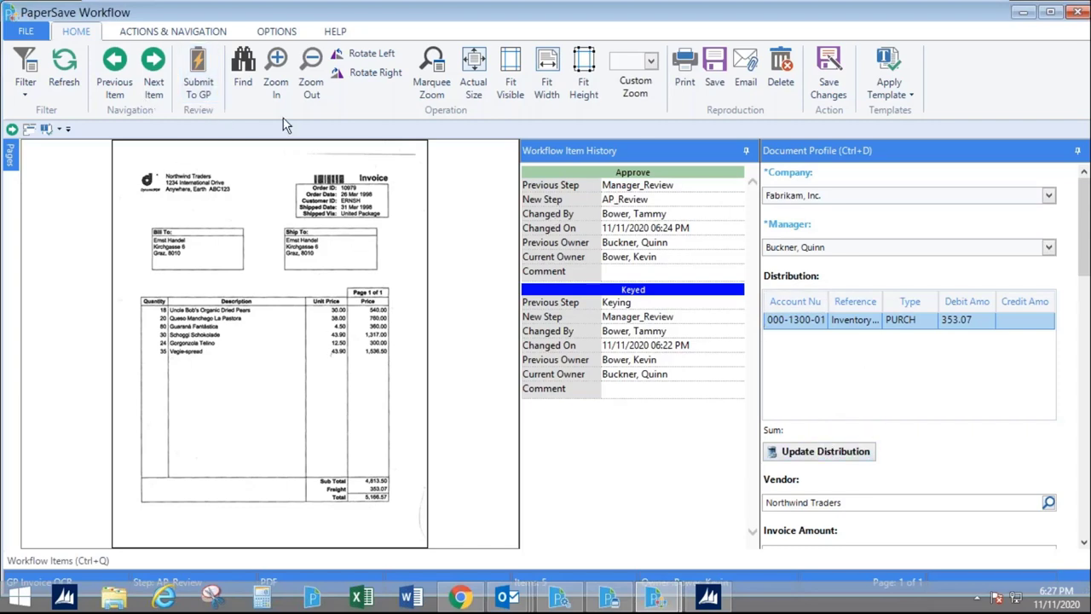
{"action": "left_click", "coordinate": [197, 78]}
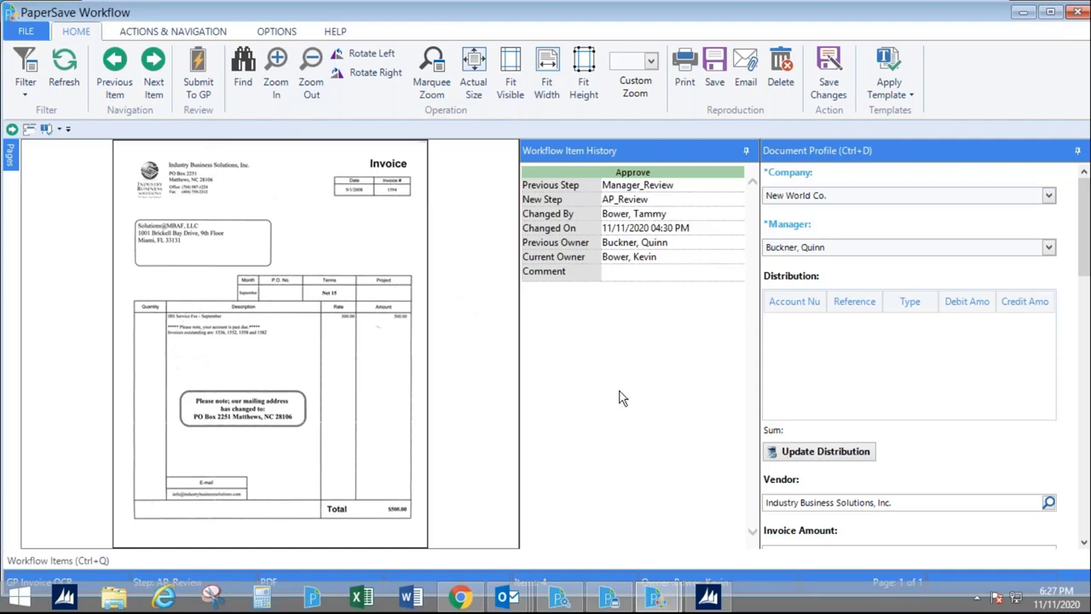
Step: Switch to Microsoft Dynamics GP and load batch TAMMY1120 for printing payables checks in Purchasing
{"action": "left_click", "coordinate": [707, 597]}
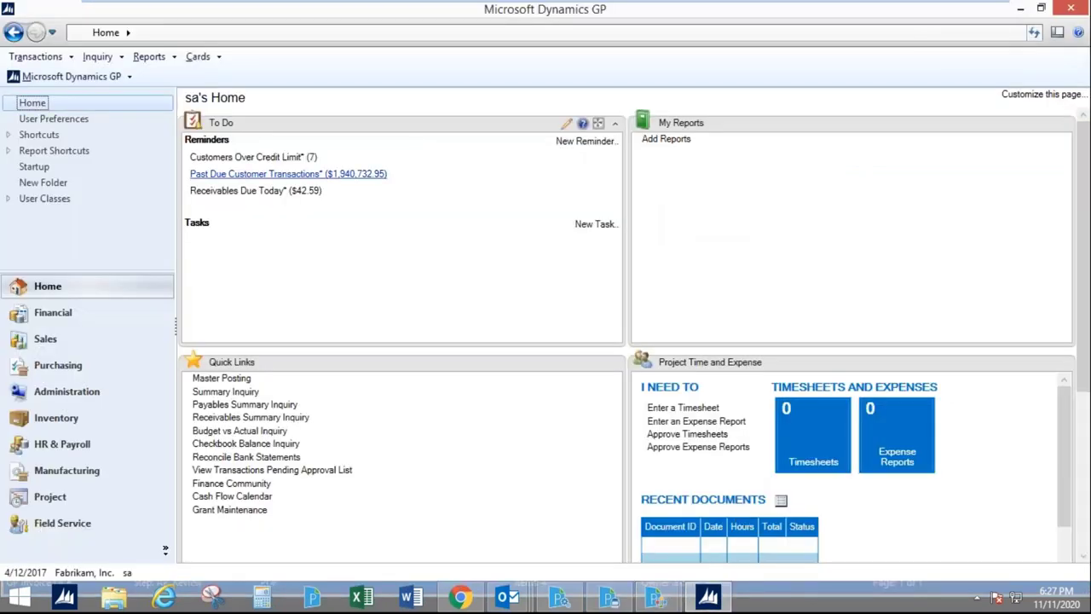
{"action": "left_click", "coordinate": [67, 370]}
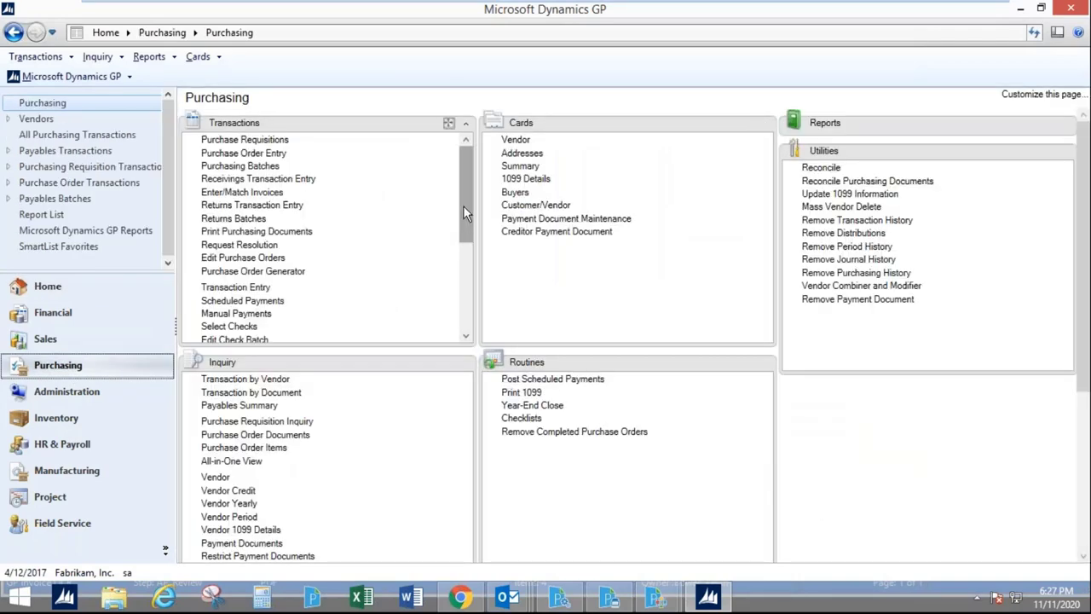
{"action": "left_click_drag", "start_coordinate": [464, 217], "coordinate": [467, 244]}
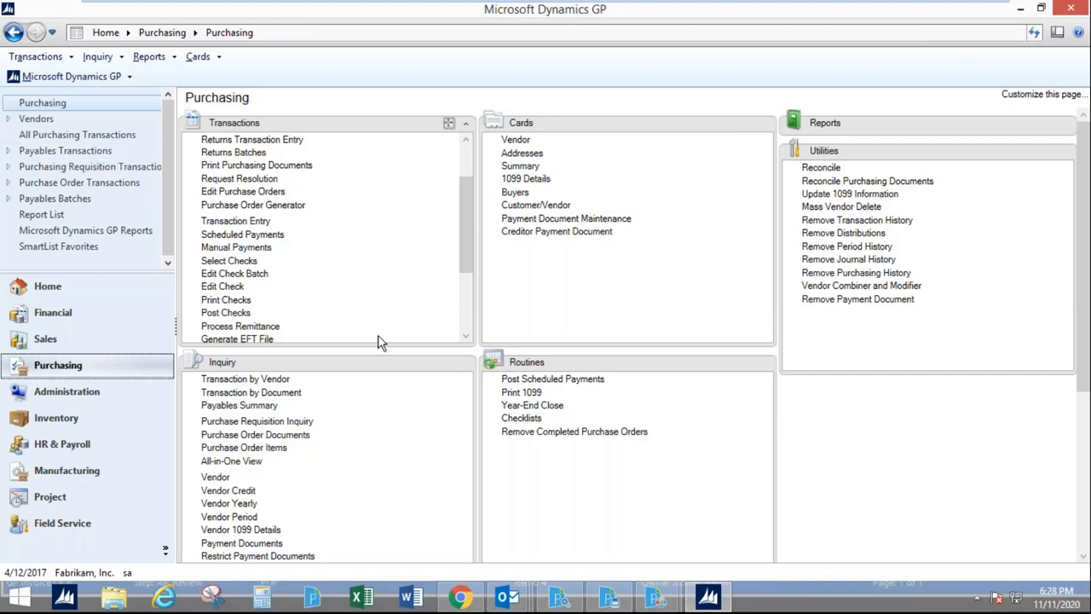
{"action": "left_click", "coordinate": [221, 302]}
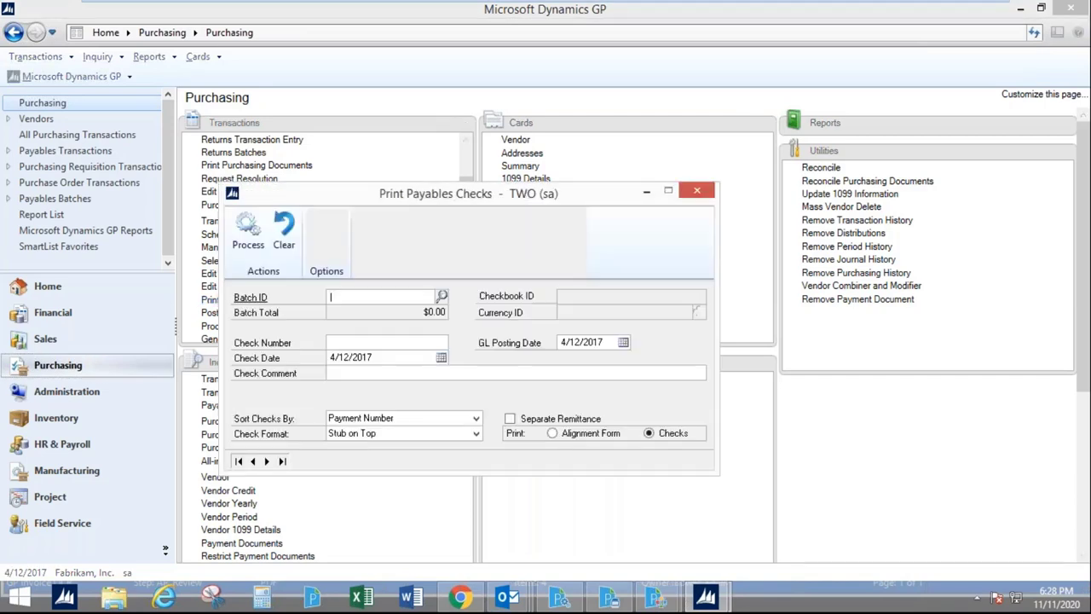
{"action": "left_click", "coordinate": [442, 298]}
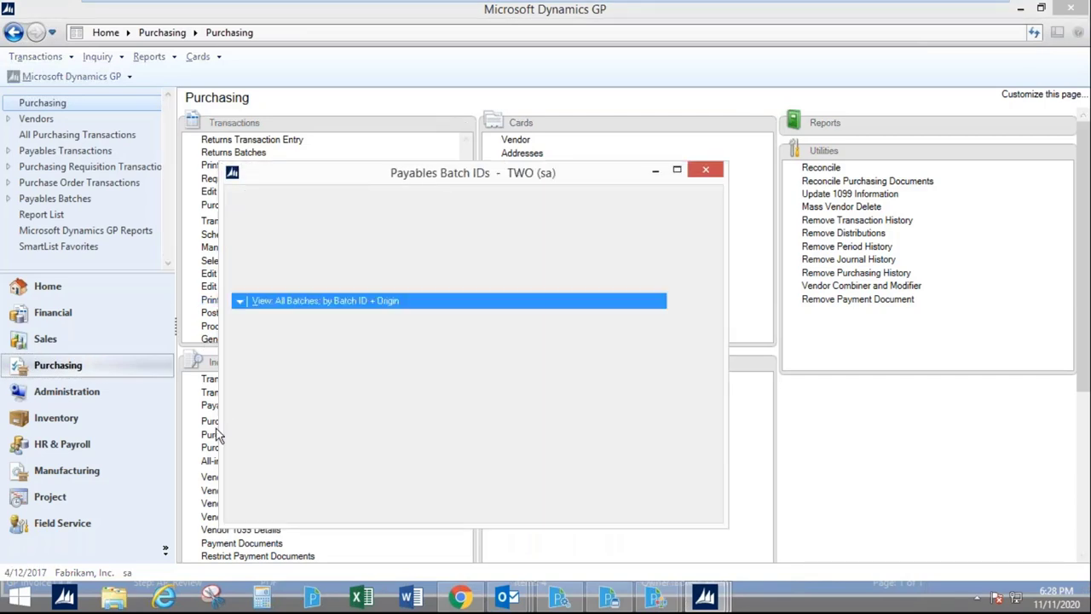
{"action": "double_click", "coordinate": [269, 387]}
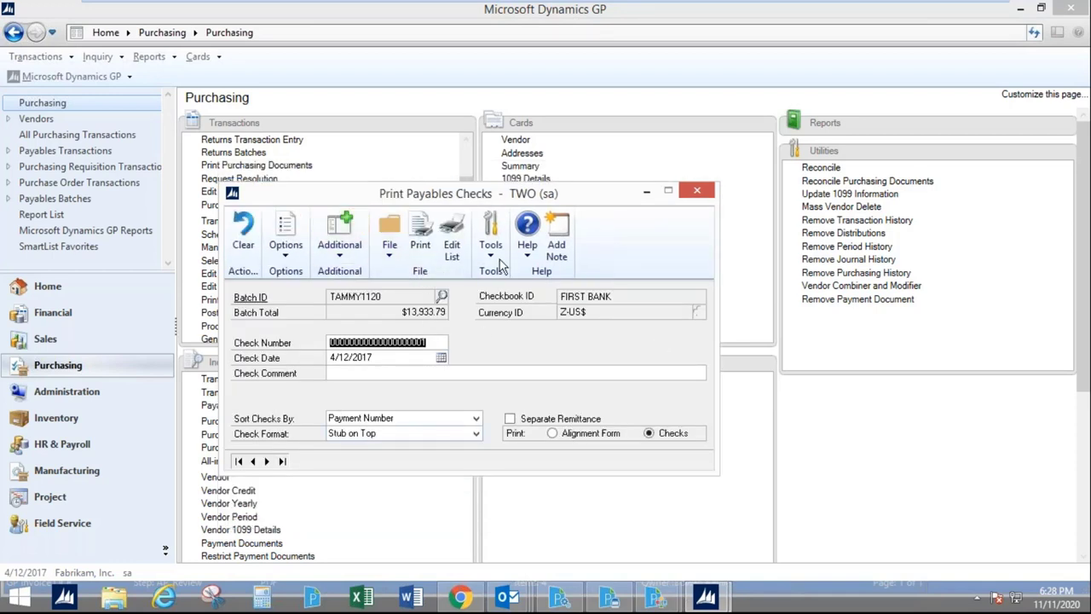
Step: Show the batch's checks documentation in PaperSave and examine the Advanced Office Systems payment document down to its voucher table
{"action": "left_click", "coordinate": [341, 256]}
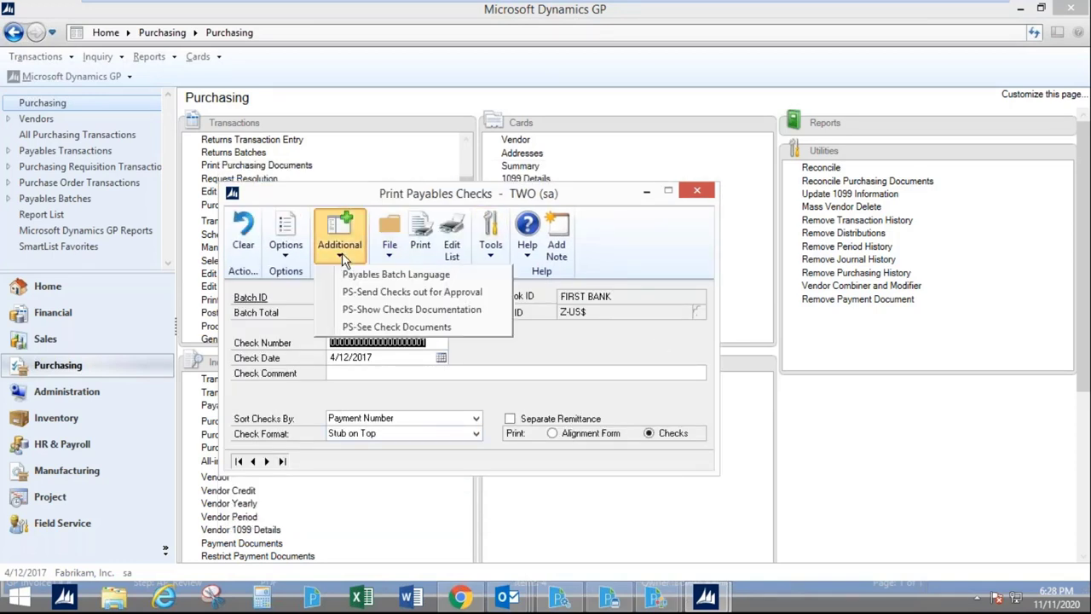
{"action": "left_click", "coordinate": [418, 311]}
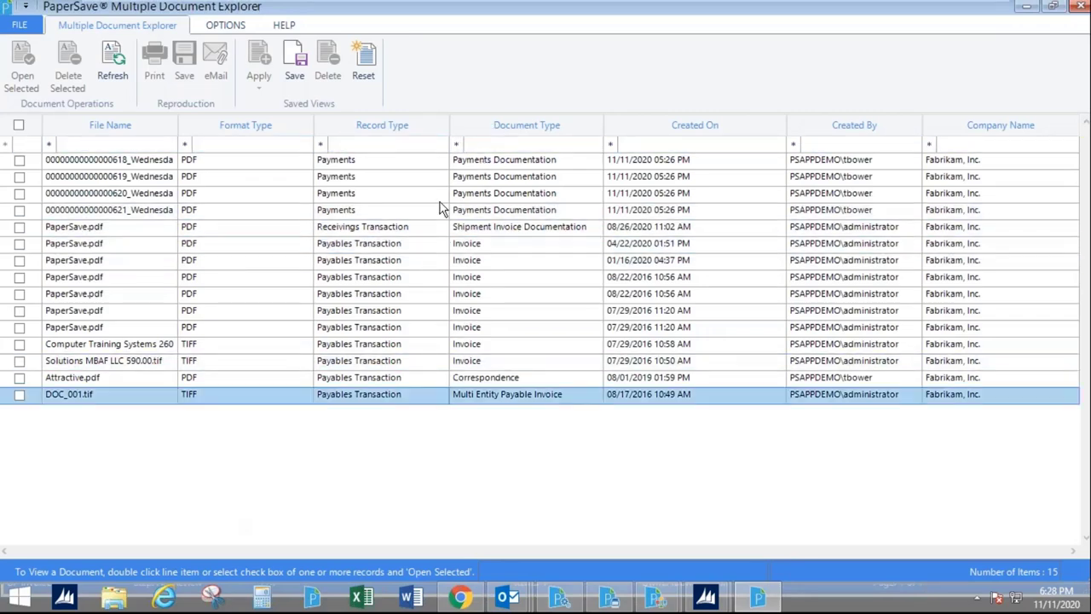
{"action": "left_click", "coordinate": [103, 162]}
{"action": "double_click", "coordinate": [102, 162]}
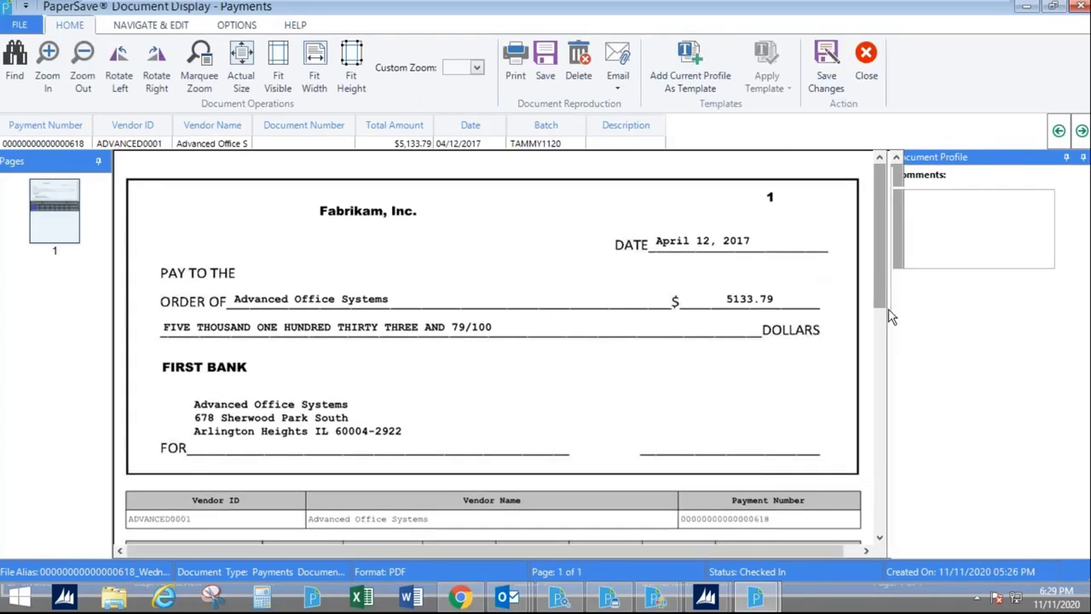
{"action": "scroll", "coordinate": [875, 334], "scroll_direction": "down", "scroll_amount": 3}
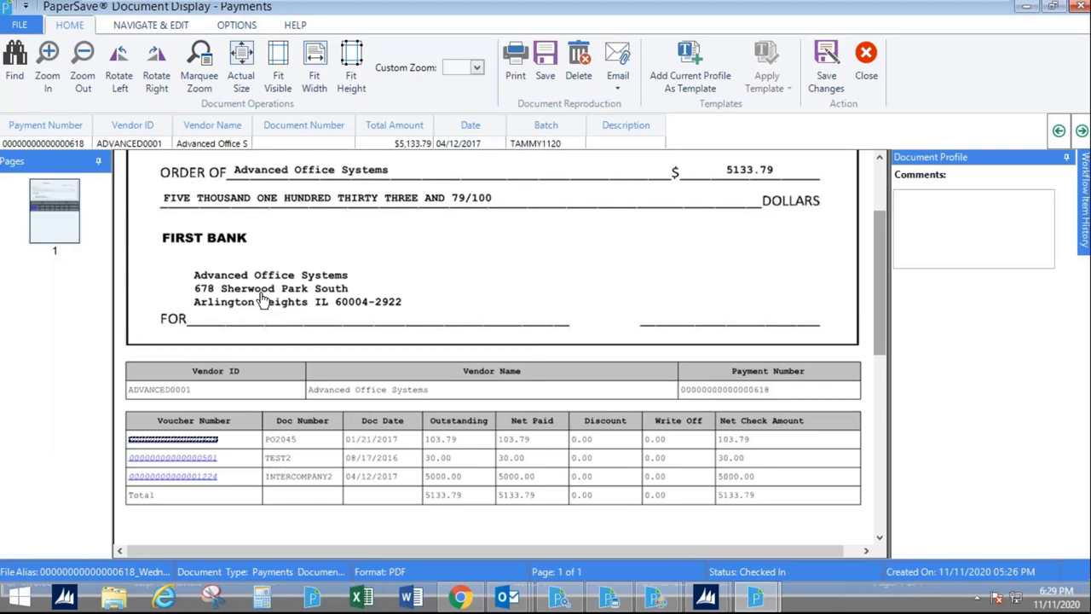
Step: Try to retrieve the documents linked to the first voucher, PO2045, and close the payment document and the document explorer
{"action": "left_click", "coordinate": [762, 602]}
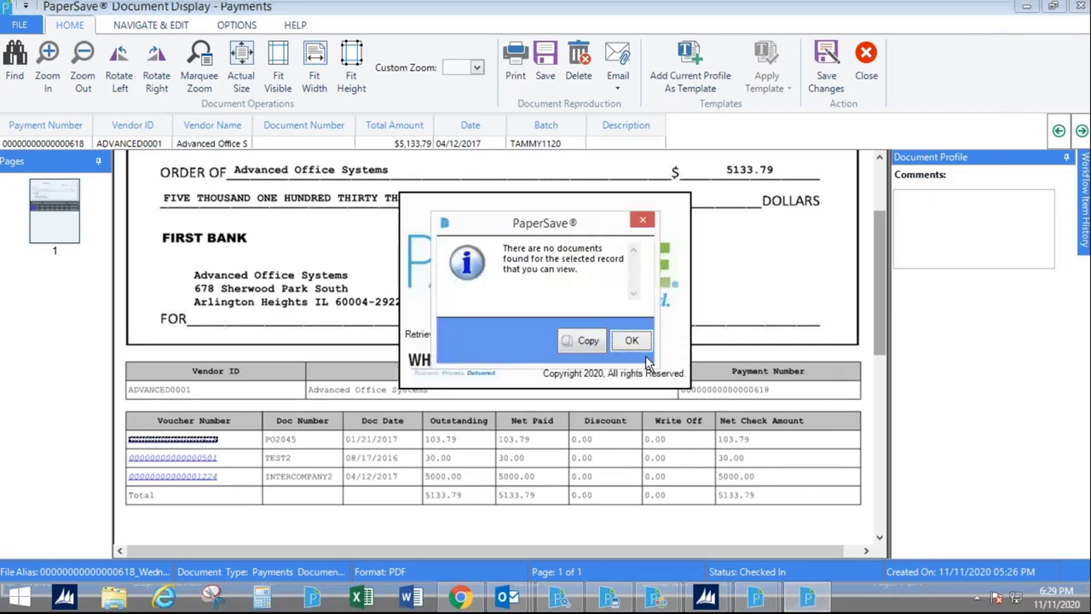
{"action": "left_click", "coordinate": [628, 339]}
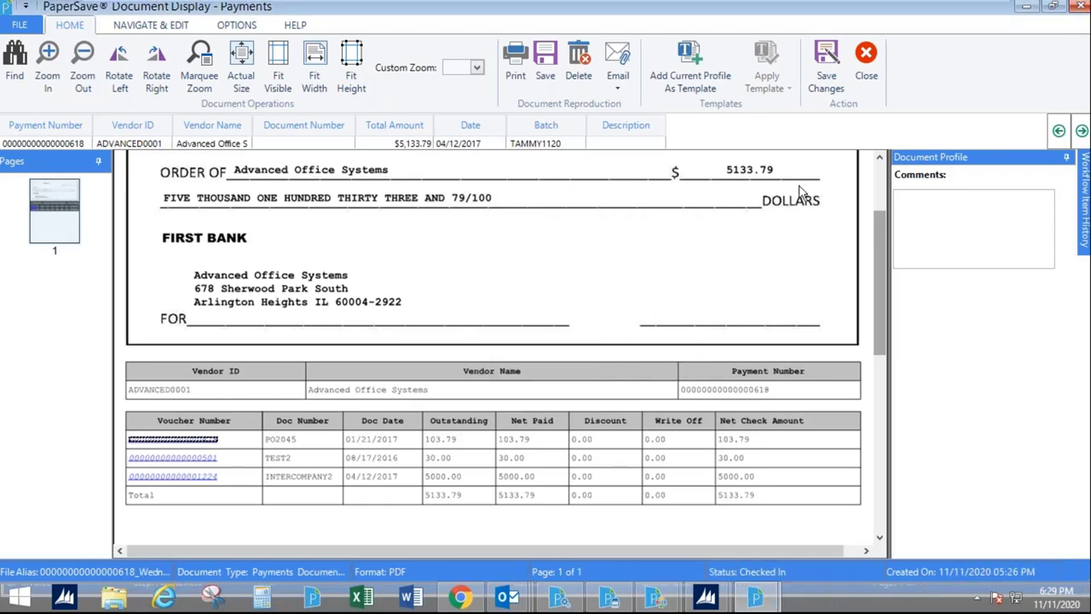
{"action": "left_click", "coordinate": [866, 53]}
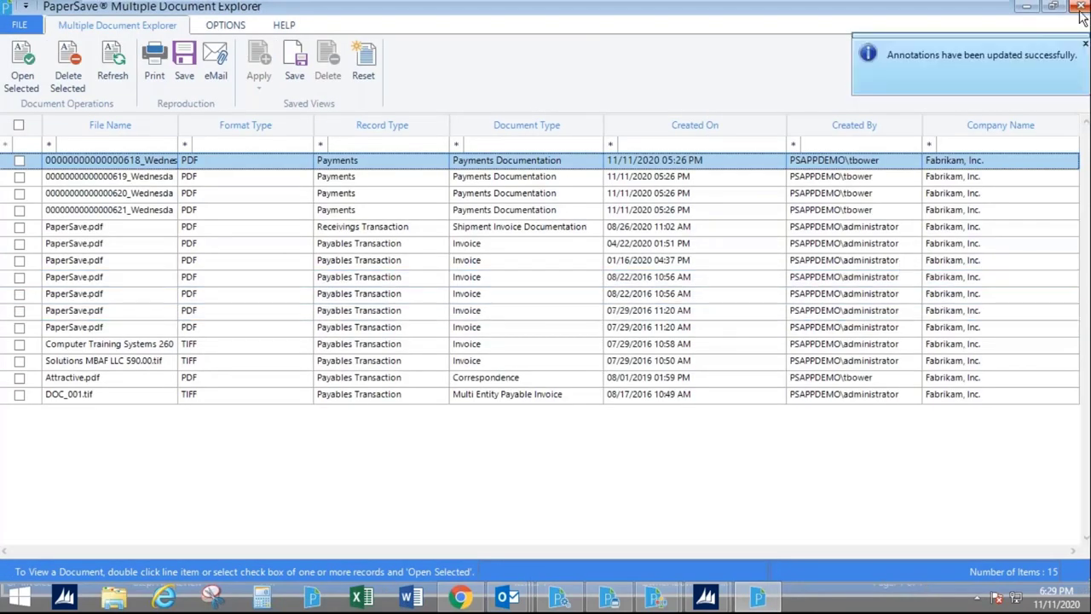
{"action": "key", "text": "alt+F4"}
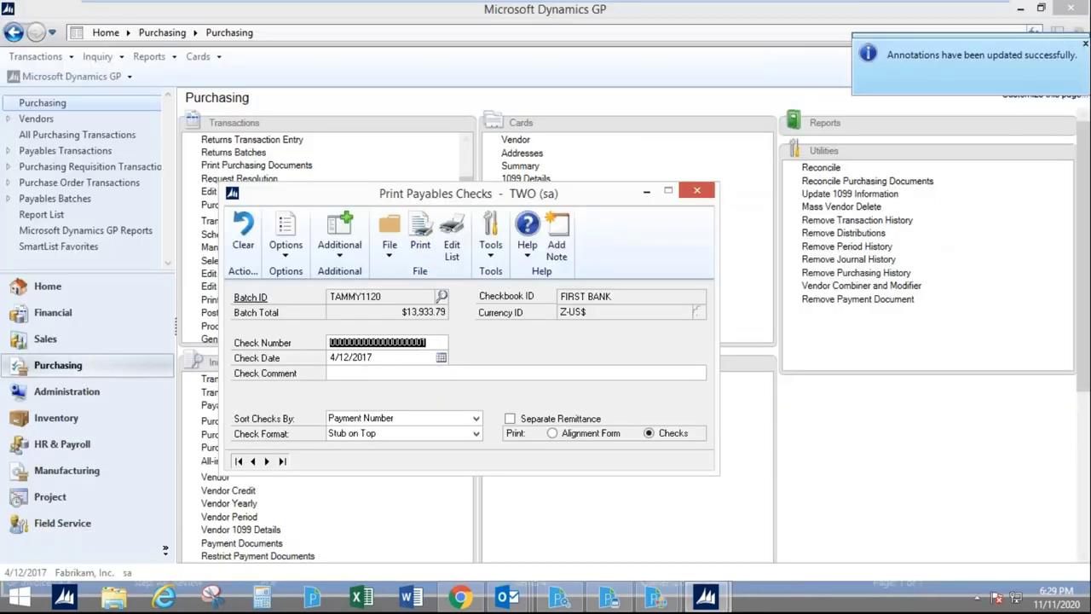
Step: See the check documents for the loaded batch and open the Computer Training Systems check for $2,600.00
{"action": "left_click", "coordinate": [340, 246]}
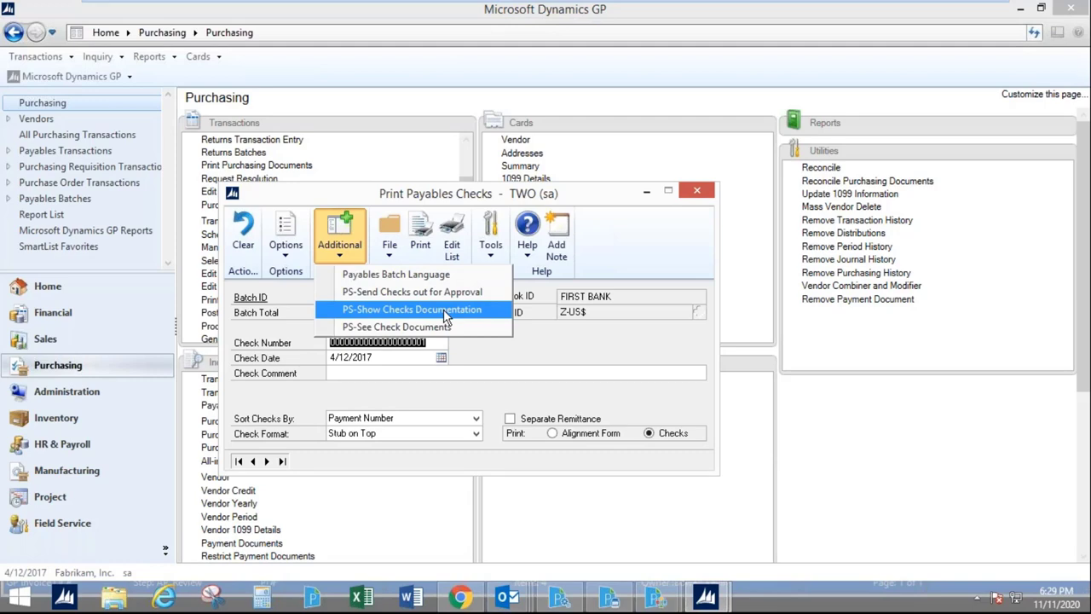
{"action": "left_click", "coordinate": [396, 328]}
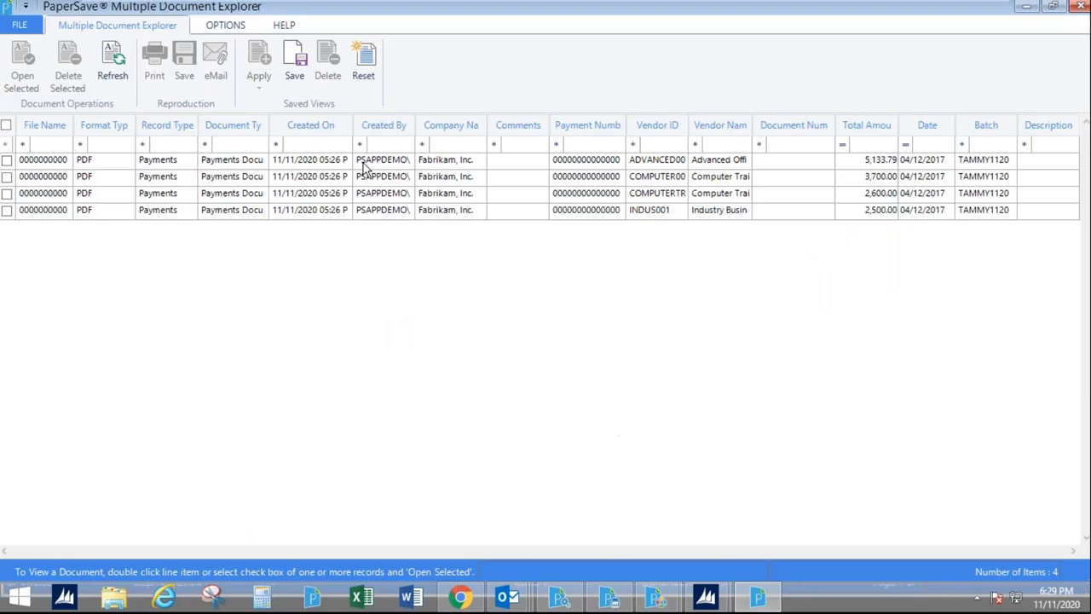
{"action": "left_click", "coordinate": [510, 213]}
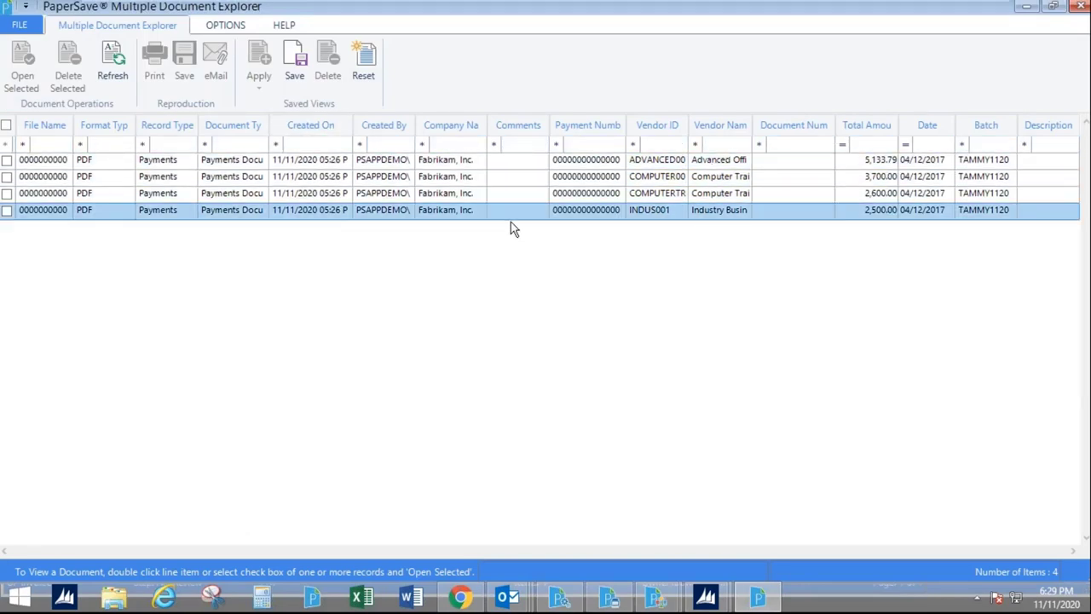
{"action": "left_click", "coordinate": [273, 179]}
{"action": "left_click", "coordinate": [106, 194]}
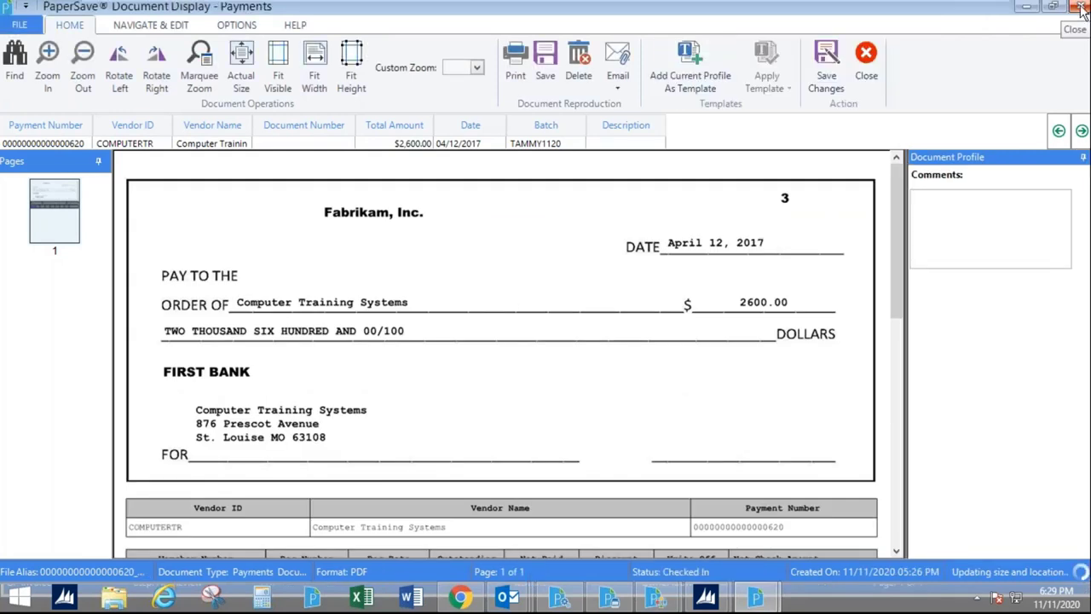
Step: Close the payment document and open the Industry Business Solutions check from the GP Check Review items in PaperSave Workflow
{"action": "left_click", "coordinate": [1080, 7]}
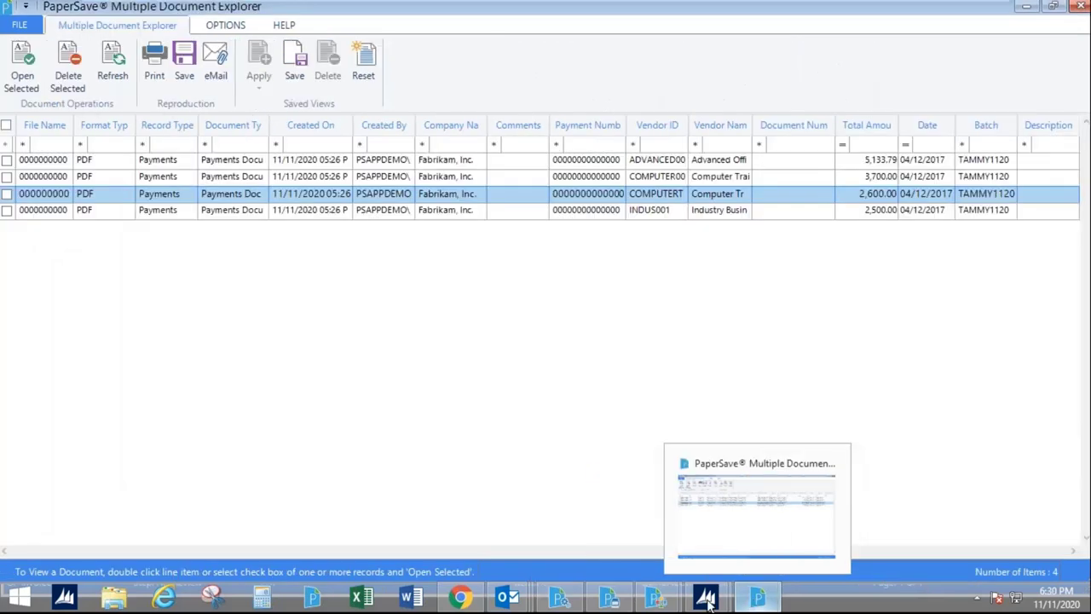
{"action": "mouse_move", "coordinate": [645, 602]}
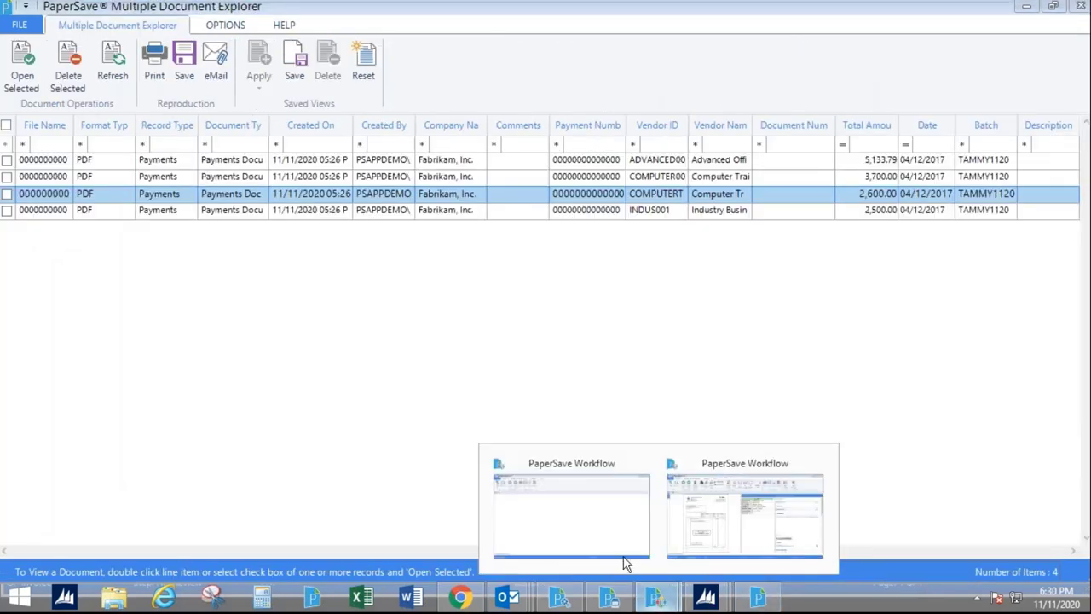
{"action": "left_click", "coordinate": [606, 534]}
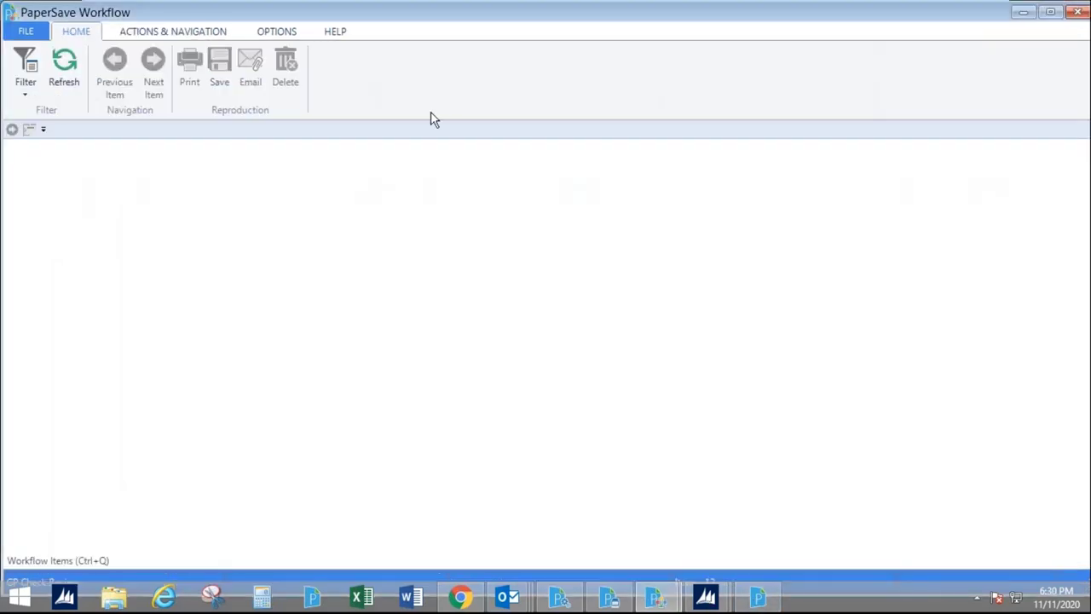
{"action": "left_click", "coordinate": [31, 97]}
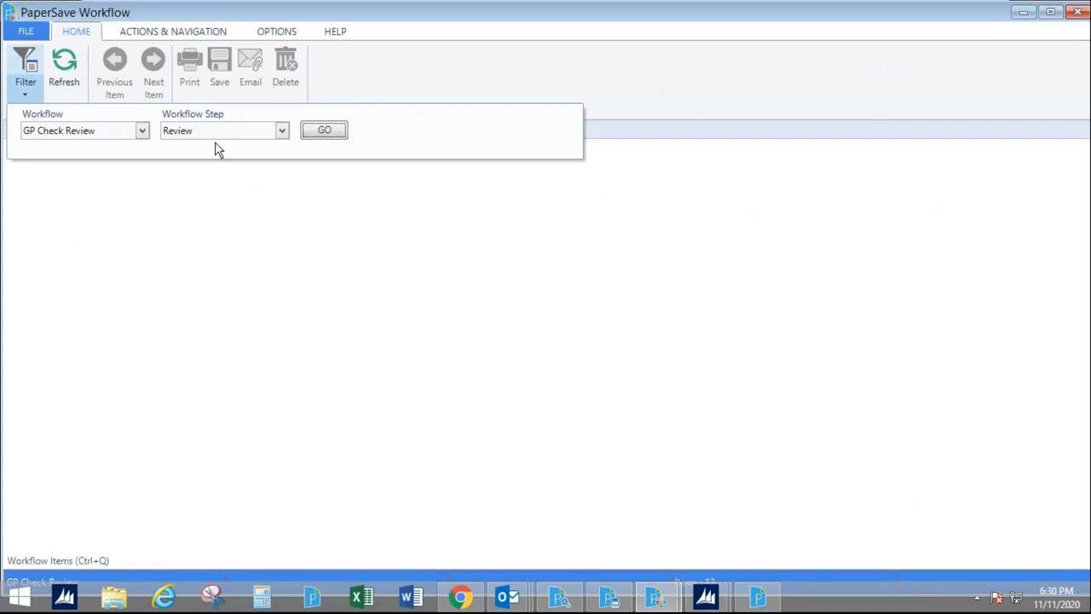
{"action": "left_click", "coordinate": [55, 560]}
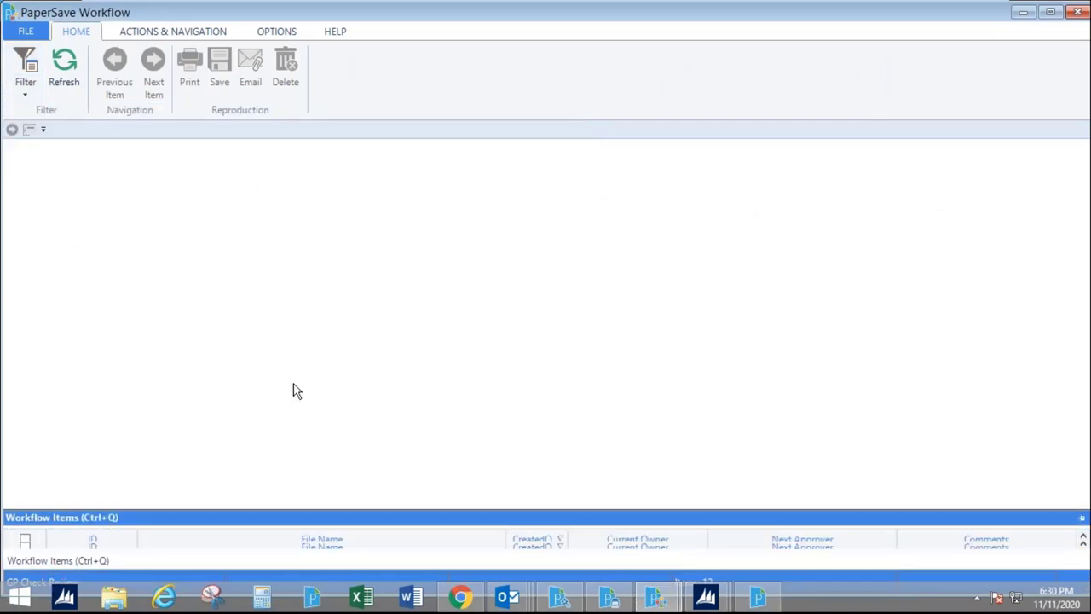
{"action": "left_click", "coordinate": [74, 425]}
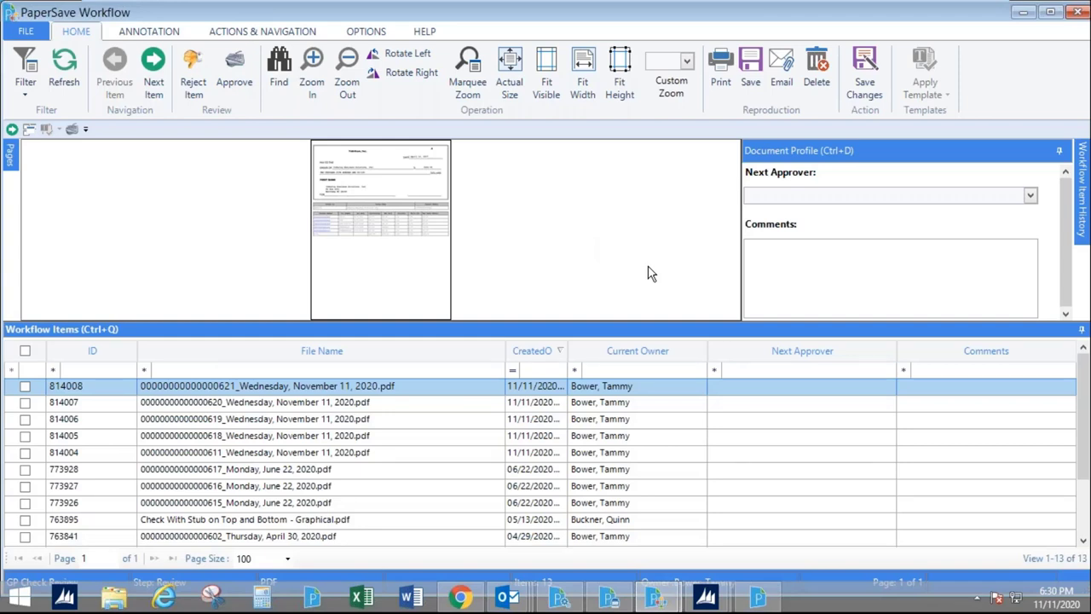
Step: Enlarge the Industry Business Solutions check and unpin the Document Profile so the document fills the viewing area
{"action": "left_click", "coordinate": [481, 402], "text": "ctrl"}
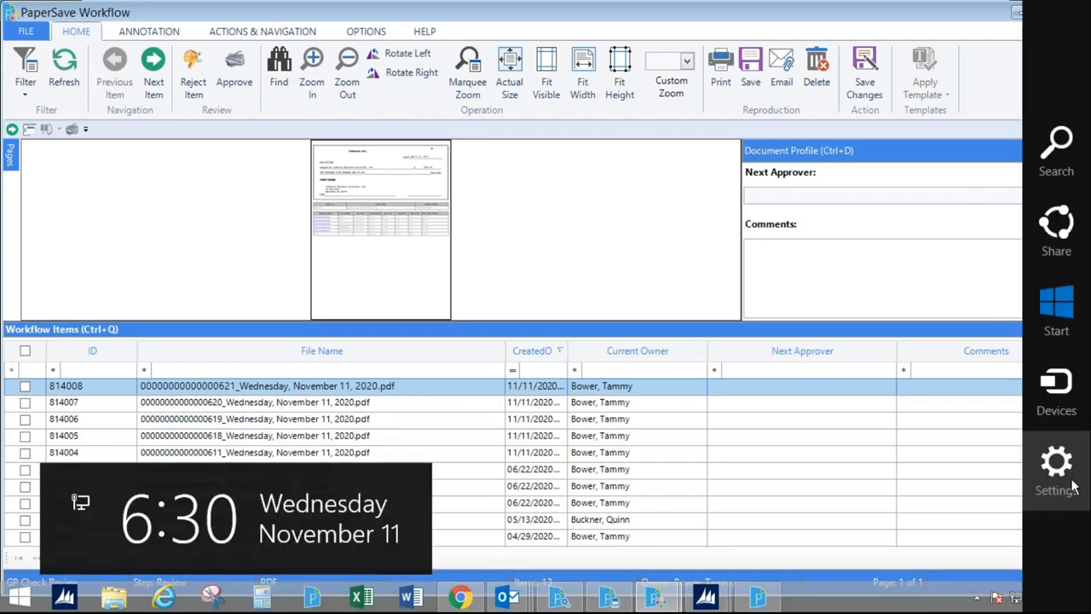
{"action": "left_click", "coordinate": [1081, 333]}
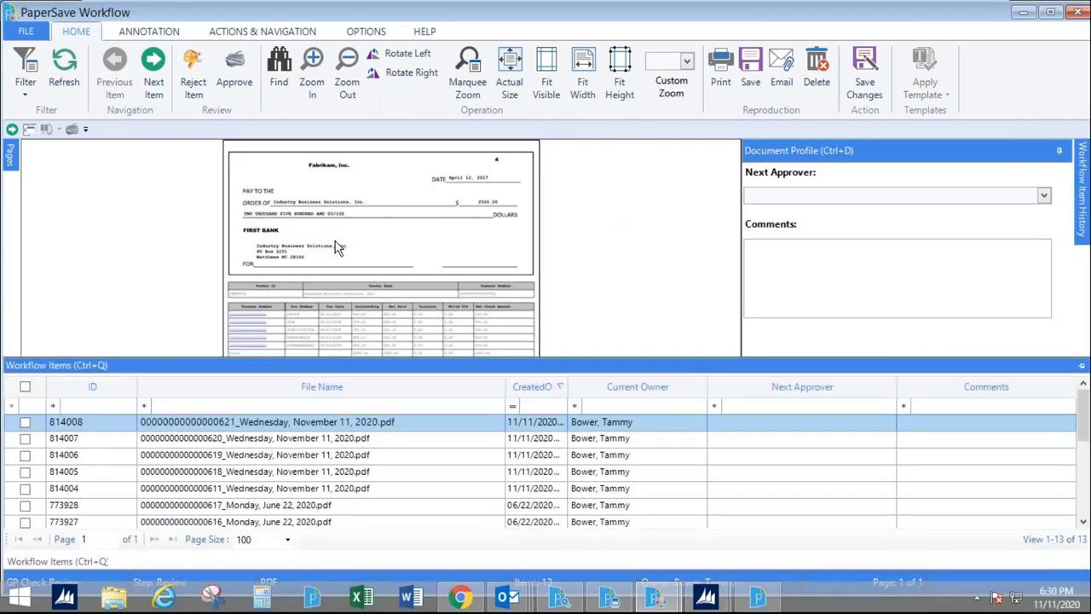
{"action": "left_click", "coordinate": [312, 64]}
{"action": "mouse_move", "coordinate": [1080, 149]}
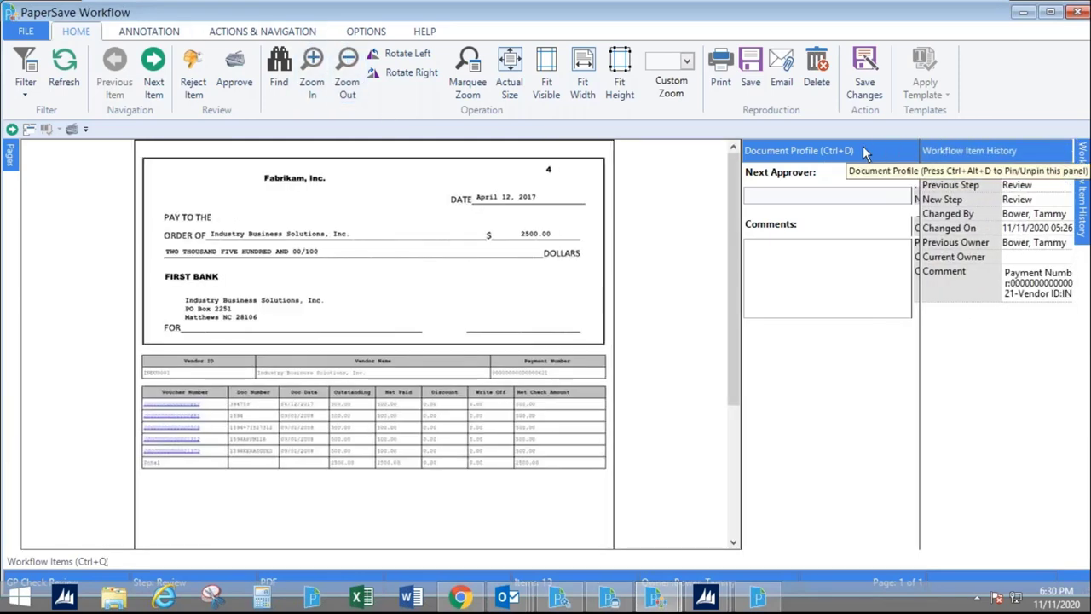
{"action": "left_click", "coordinate": [1061, 151]}
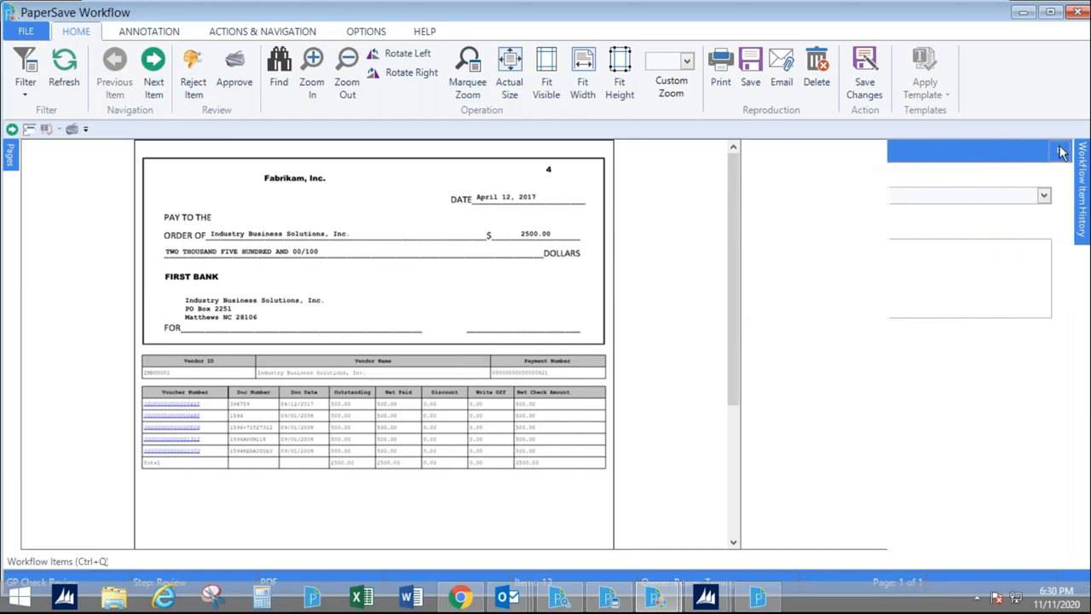
{"action": "left_click", "coordinate": [311, 62]}
{"action": "left_click", "coordinate": [310, 61]}
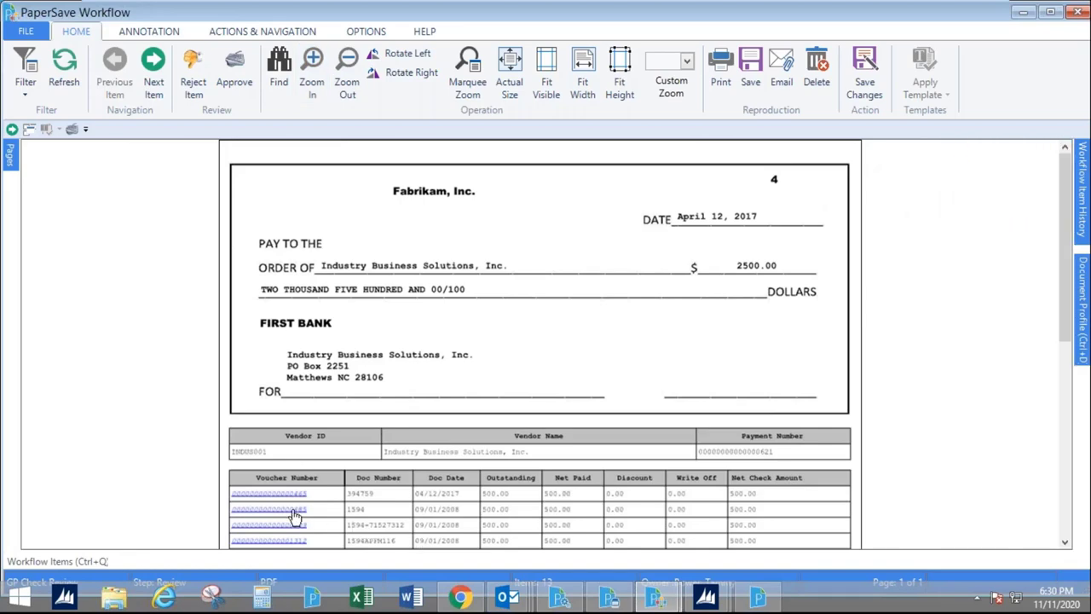
Step: Try the voucher link for document 1594 and examine the check's voucher table and the workflow's available actions
{"action": "left_click", "coordinate": [292, 510]}
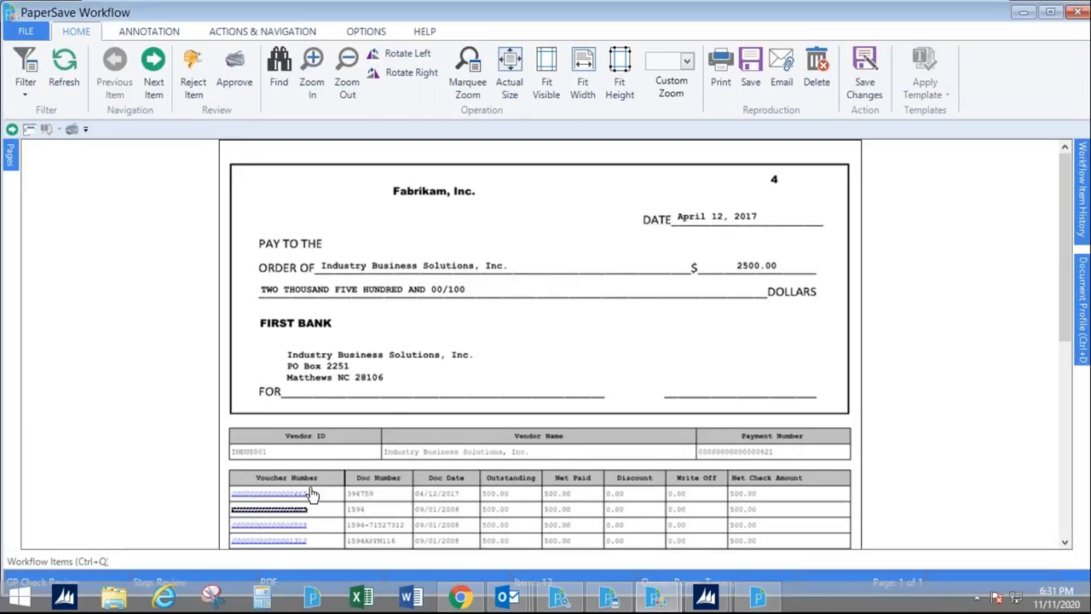
{"action": "scroll", "coordinate": [311, 495], "scroll_direction": "down", "scroll_amount": 3}
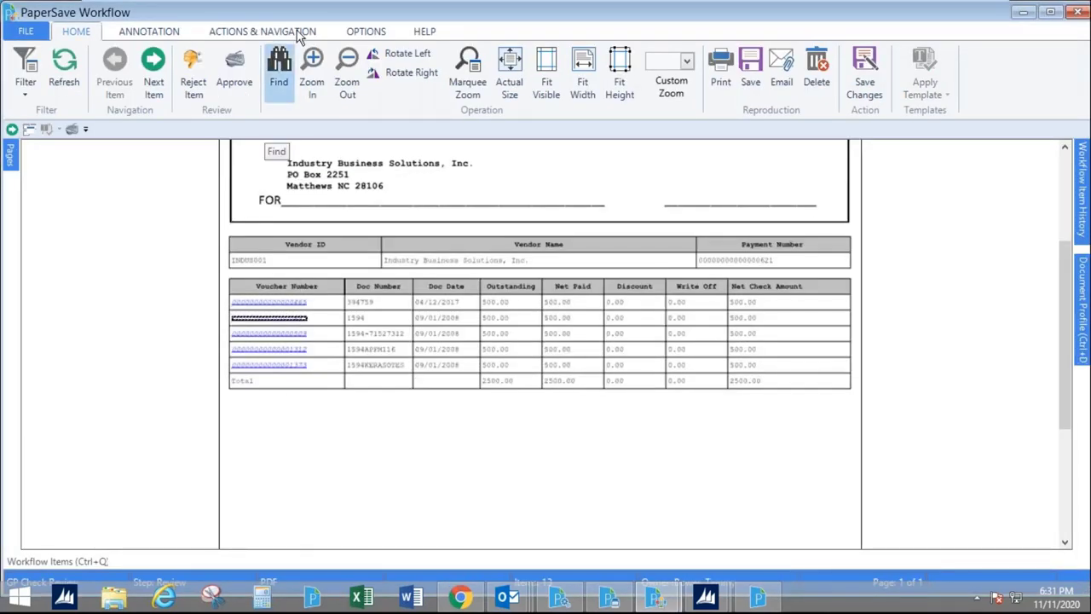
{"action": "left_click", "coordinate": [263, 32]}
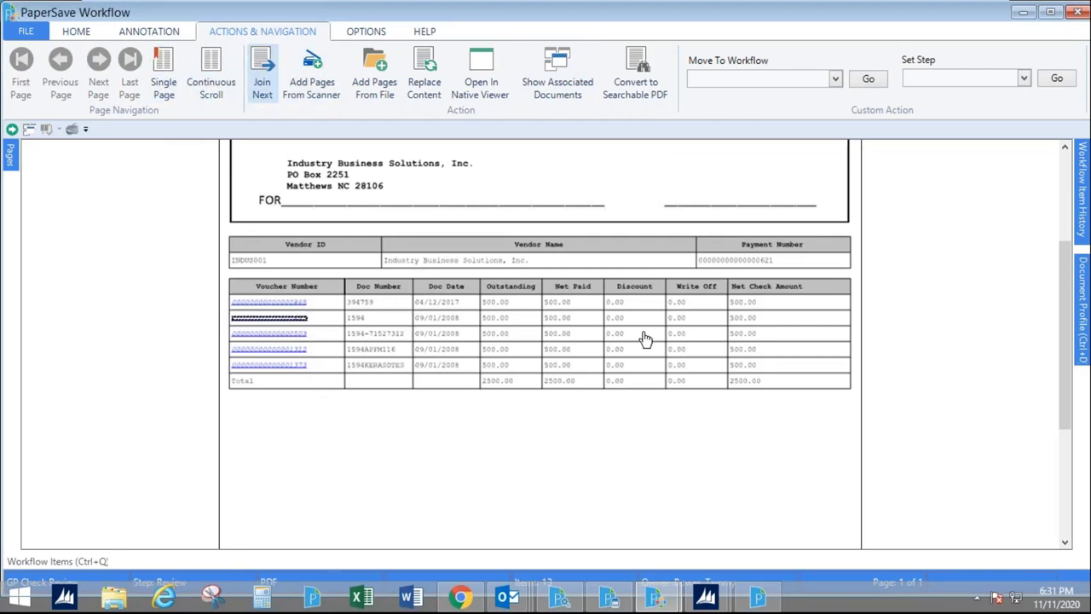
{"action": "left_click", "coordinate": [78, 32]}
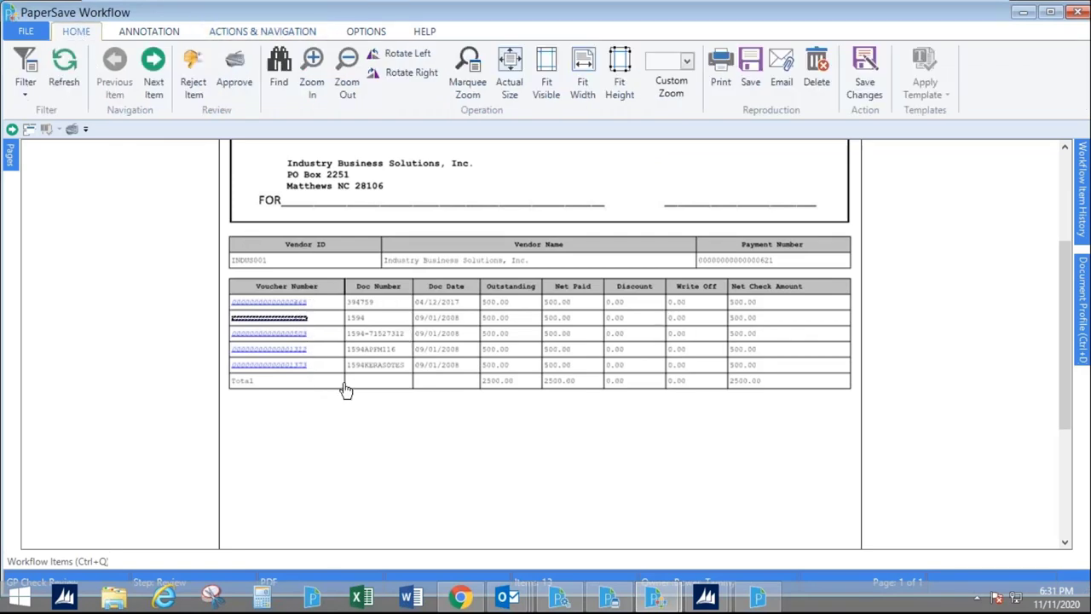
Step: Approve the Industry Business Solutions check and the $2,600.00 Computer Training Systems check
{"action": "left_click", "coordinate": [235, 64]}
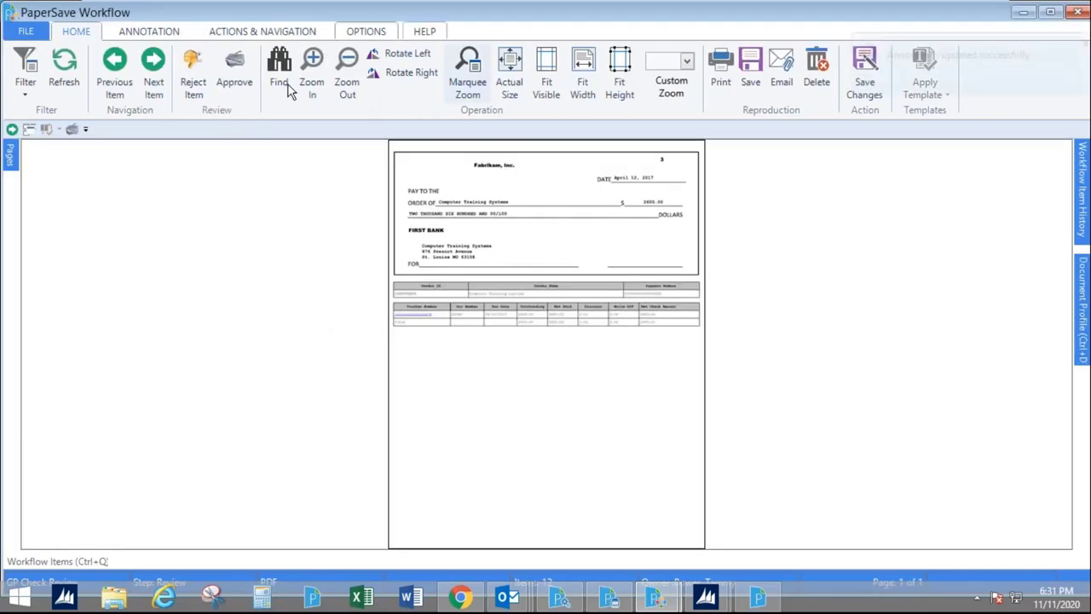
{"action": "mouse_move", "coordinate": [1082, 184]}
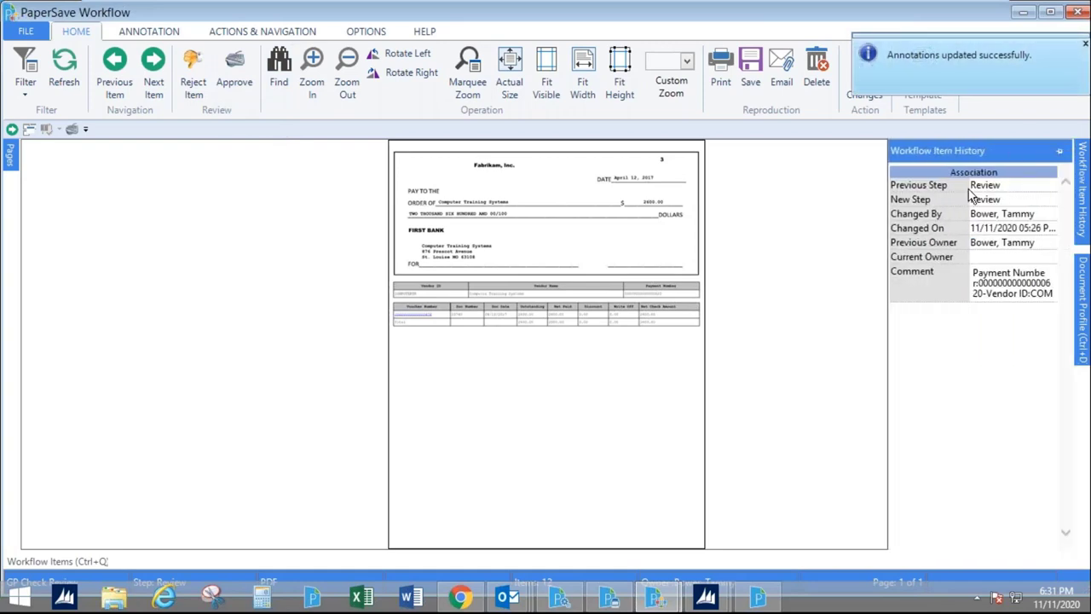
{"action": "left_click", "coordinate": [237, 68]}
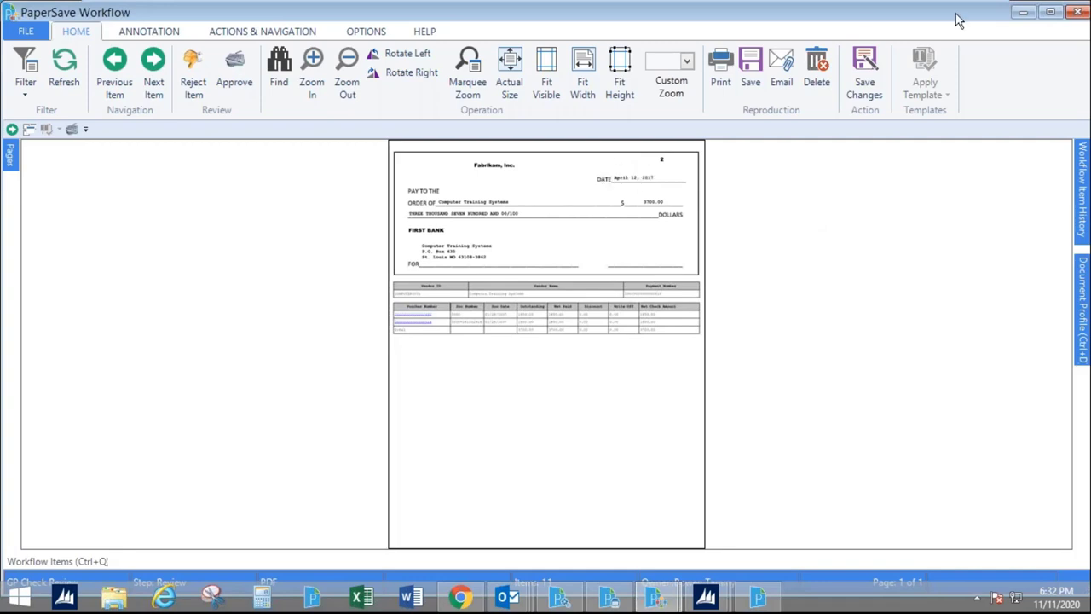
Step: Close the check review and Print Payables Checks windows and switch back to the invoice workflow in PaperSave Workflow
{"action": "left_click", "coordinate": [1081, 12]}
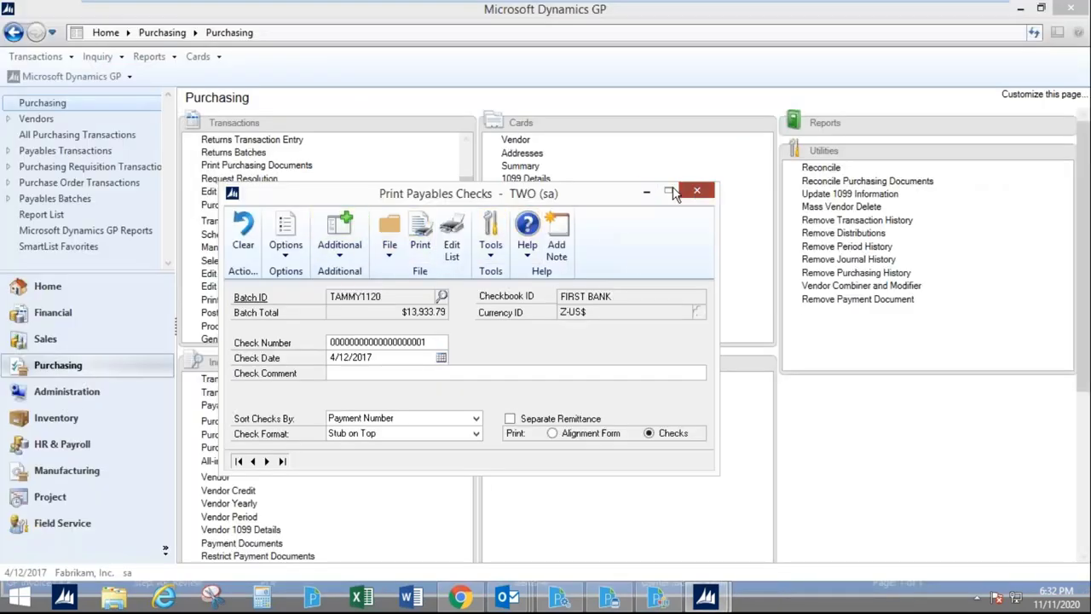
{"action": "left_click", "coordinate": [682, 191]}
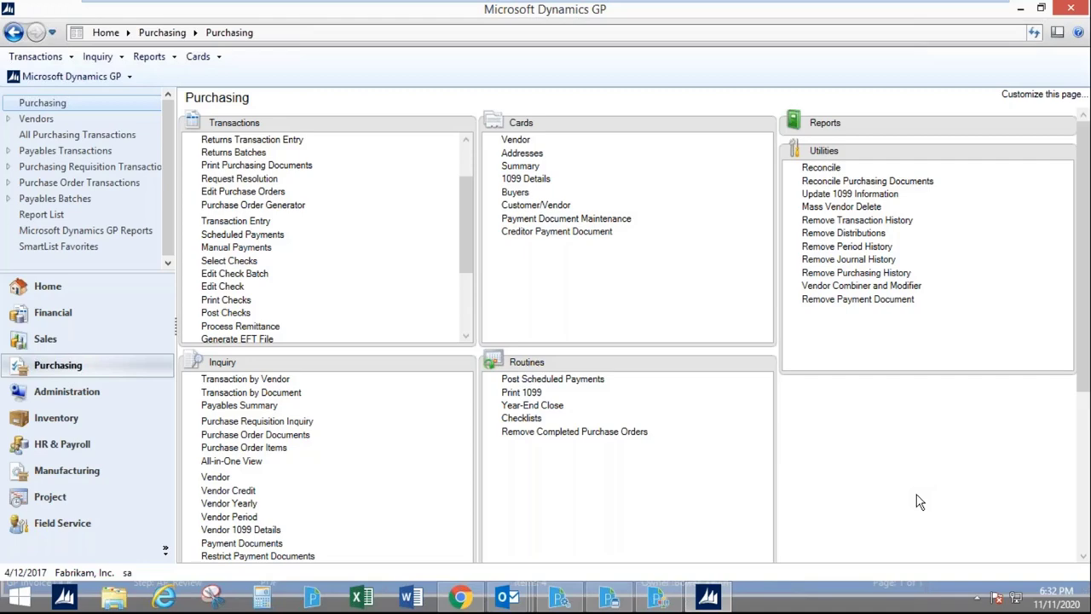
{"action": "left_click", "coordinate": [659, 599]}
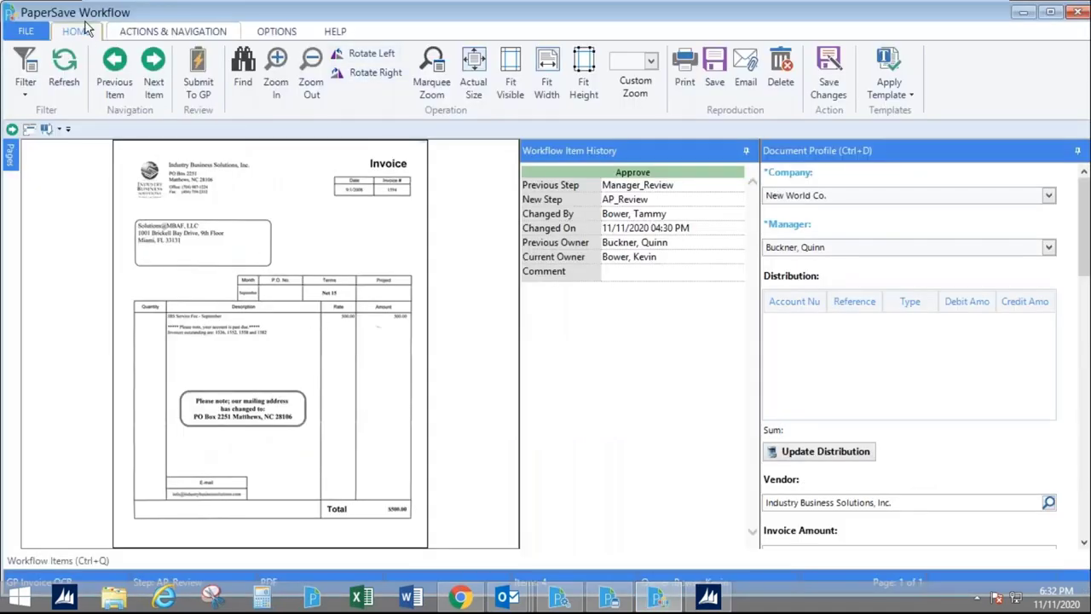
Step: Filter the GP Invoice OCR workflow with a blank workflow step to cover all steps, and maximize the window
{"action": "left_click", "coordinate": [26, 90]}
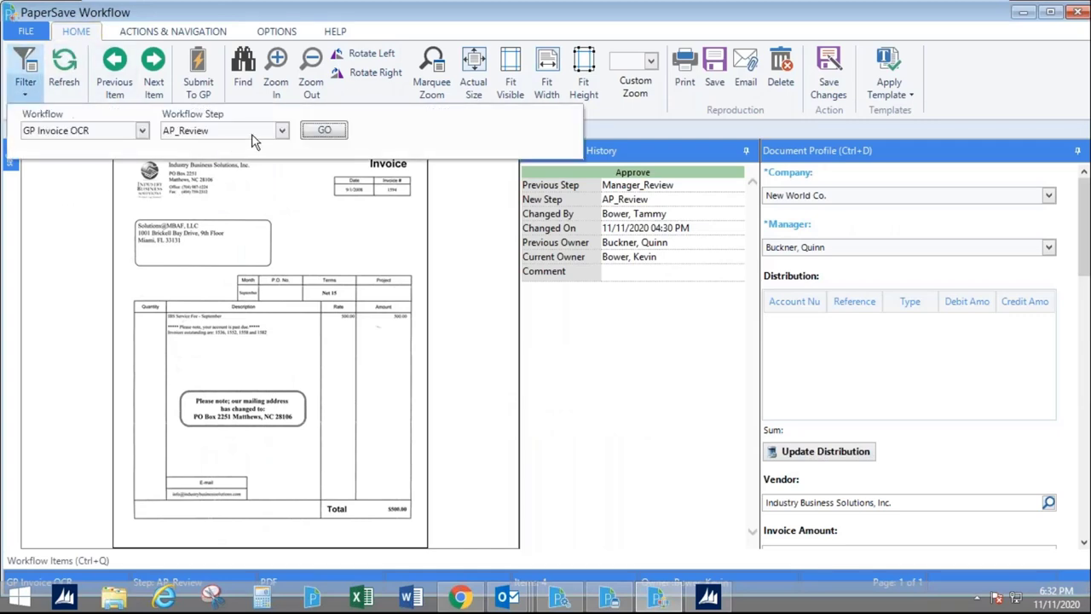
{"action": "left_click", "coordinate": [281, 130]}
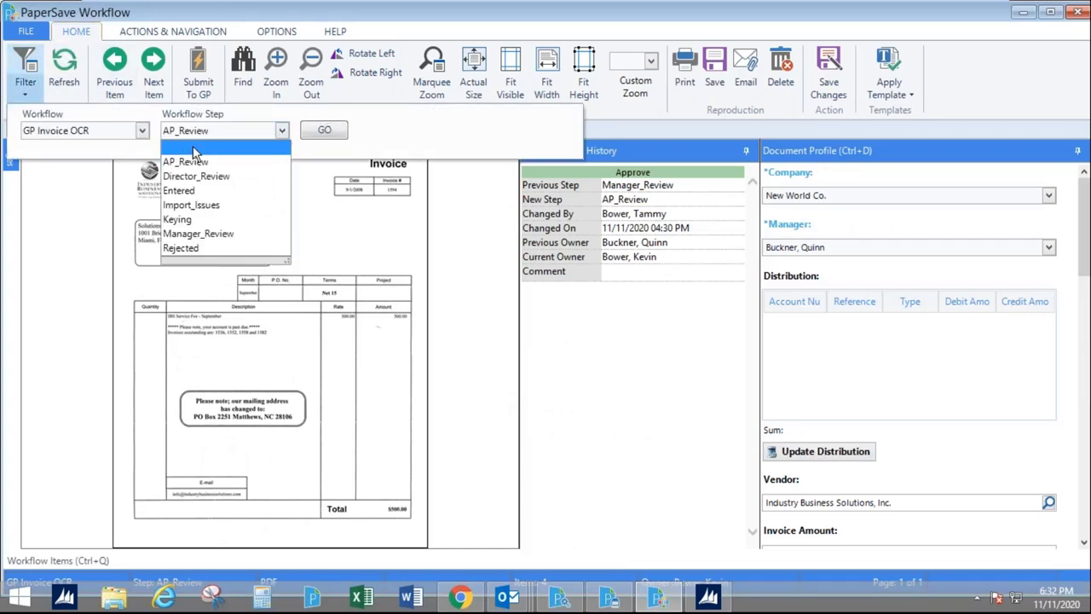
{"action": "left_click", "coordinate": [198, 139]}
{"action": "left_click", "coordinate": [321, 132]}
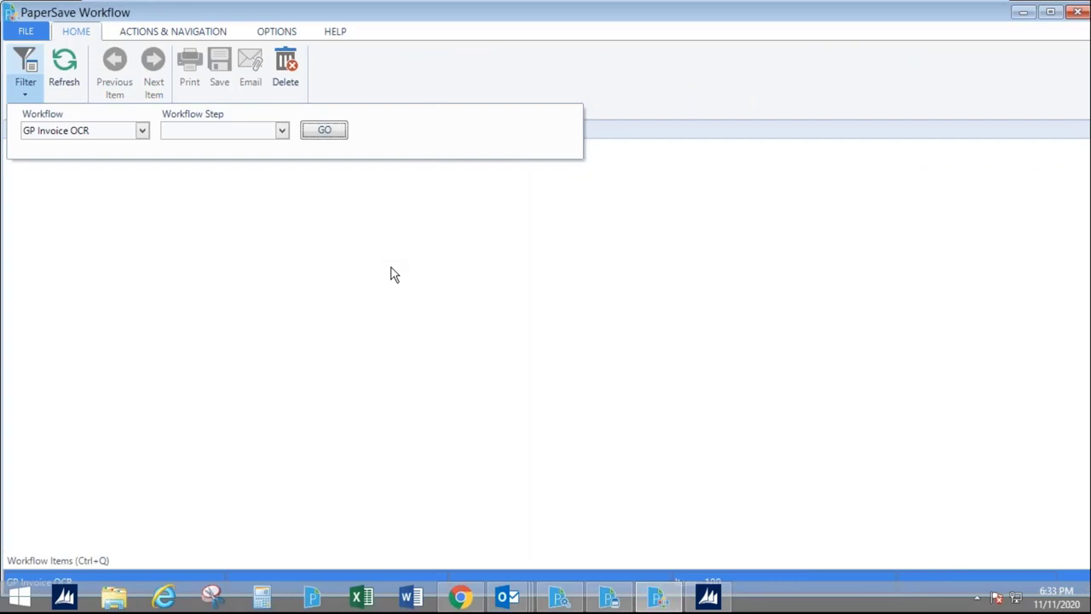
{"action": "left_click", "coordinate": [1051, 12]}
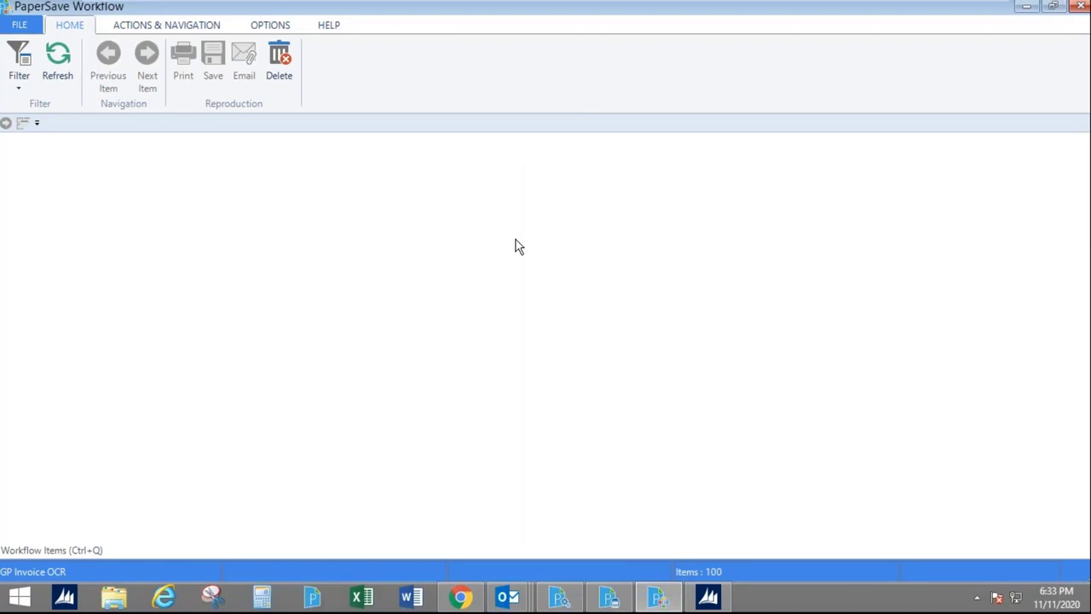
{"action": "left_click", "coordinate": [20, 90]}
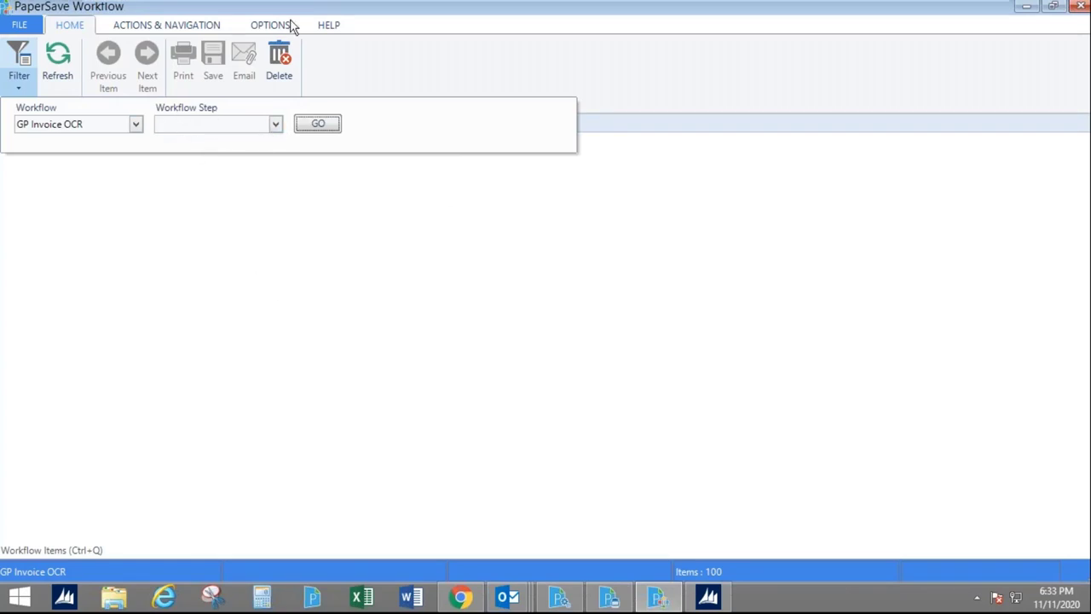
Step: Show the workflow items, open the rejected BestBuy.Pdf invoice, and widen the Vendor column
{"action": "left_click", "coordinate": [65, 548]}
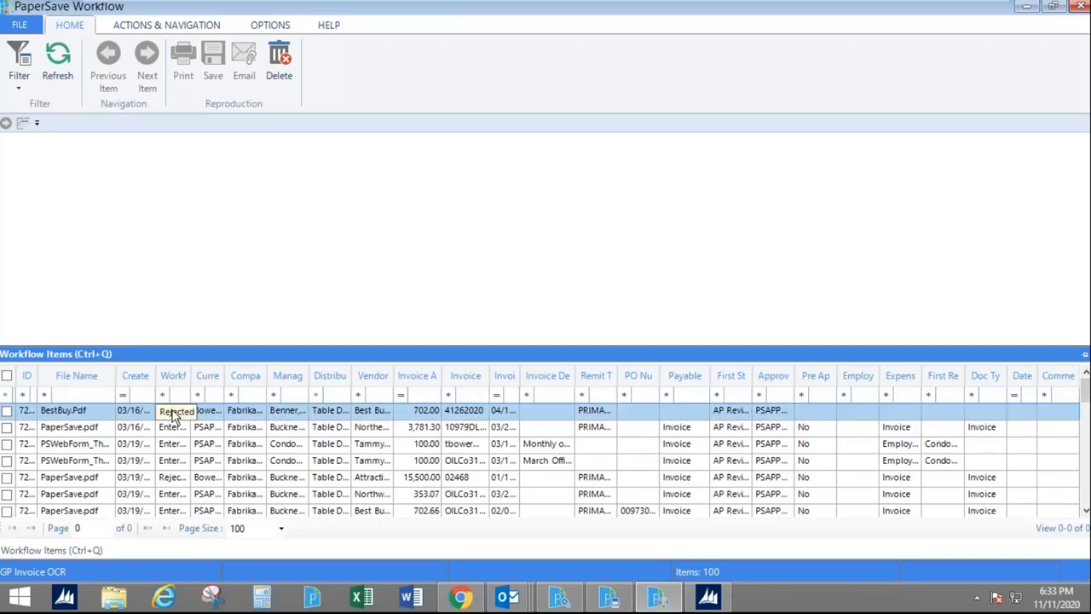
{"action": "left_click", "coordinate": [175, 412]}
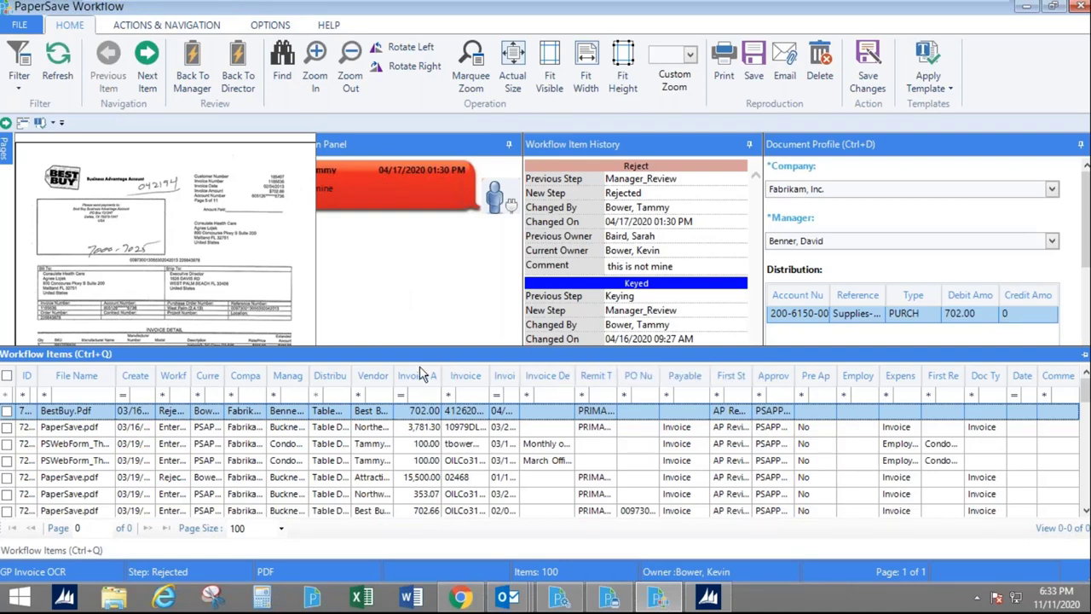
{"action": "left_click_drag", "start_coordinate": [391, 375], "coordinate": [498, 375]}
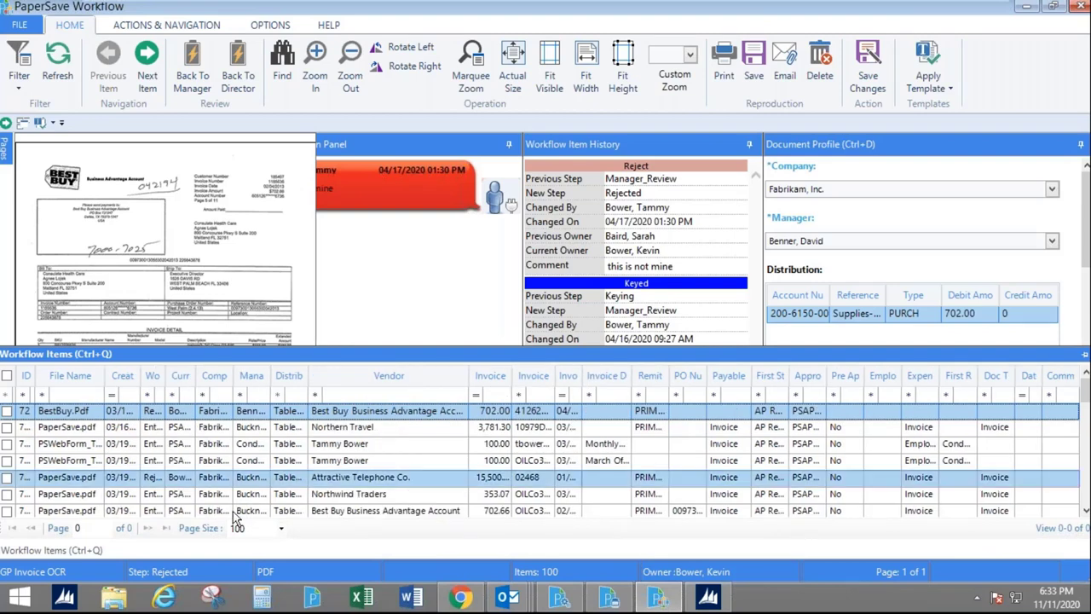
{"action": "left_click", "coordinate": [218, 428], "text": "ctrl"}
{"action": "left_click", "coordinate": [367, 428], "text": "shift"}
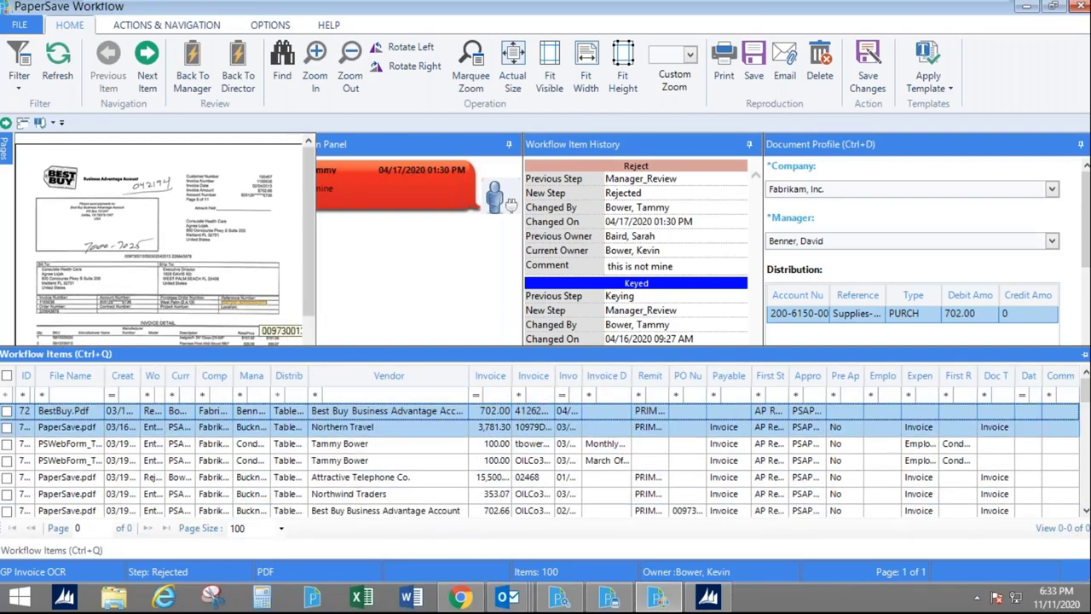
Step: Filter the workflow items to vendors whose name contains "North"
{"action": "left_click", "coordinate": [317, 396]}
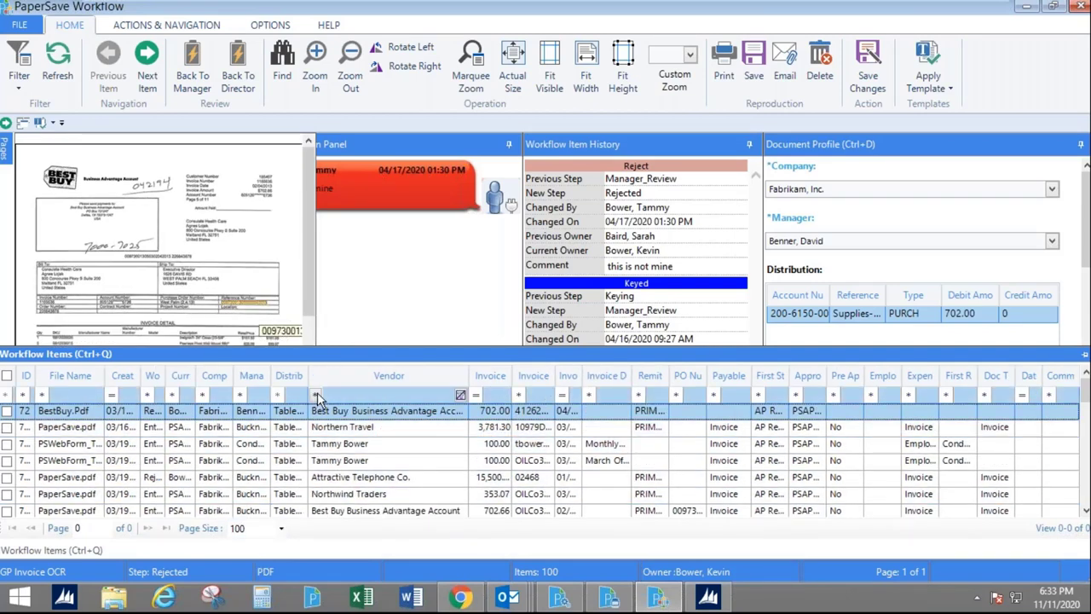
{"action": "left_click", "coordinate": [317, 396]}
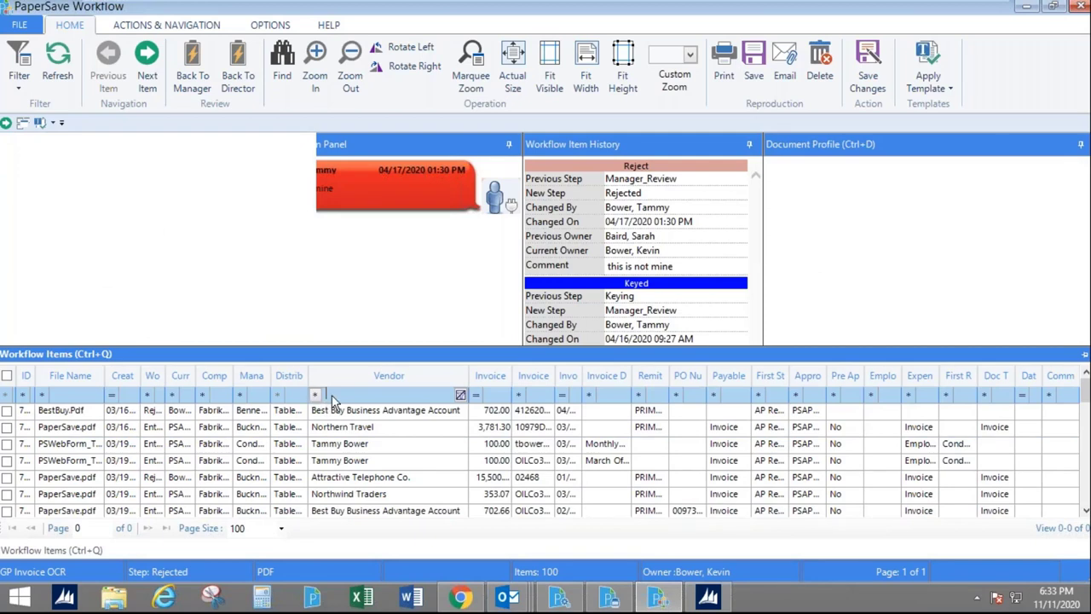
{"action": "left_click", "coordinate": [316, 395]}
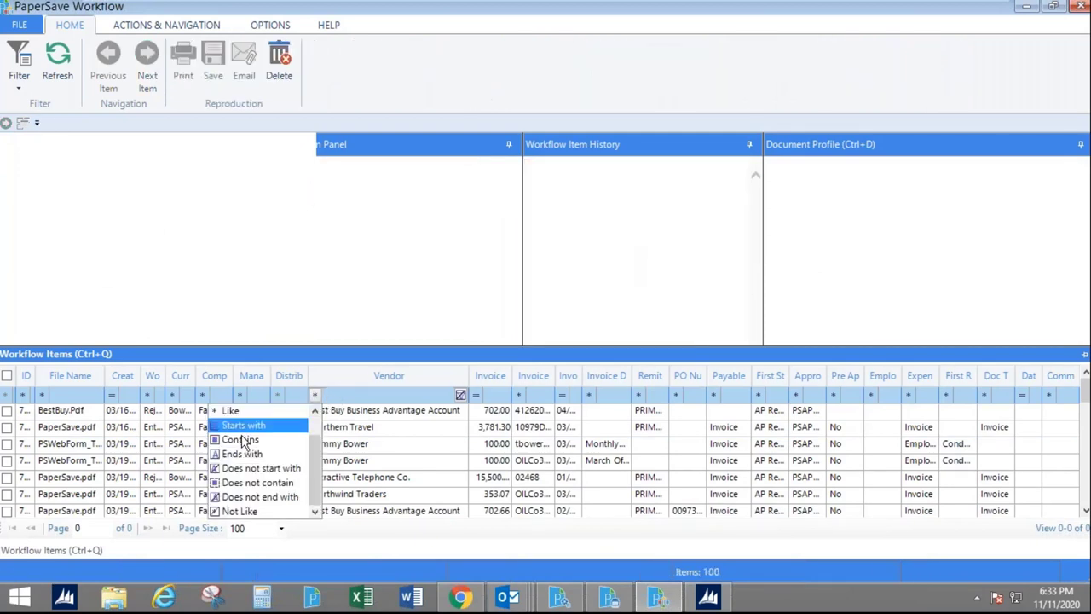
{"action": "left_click", "coordinate": [248, 442]}
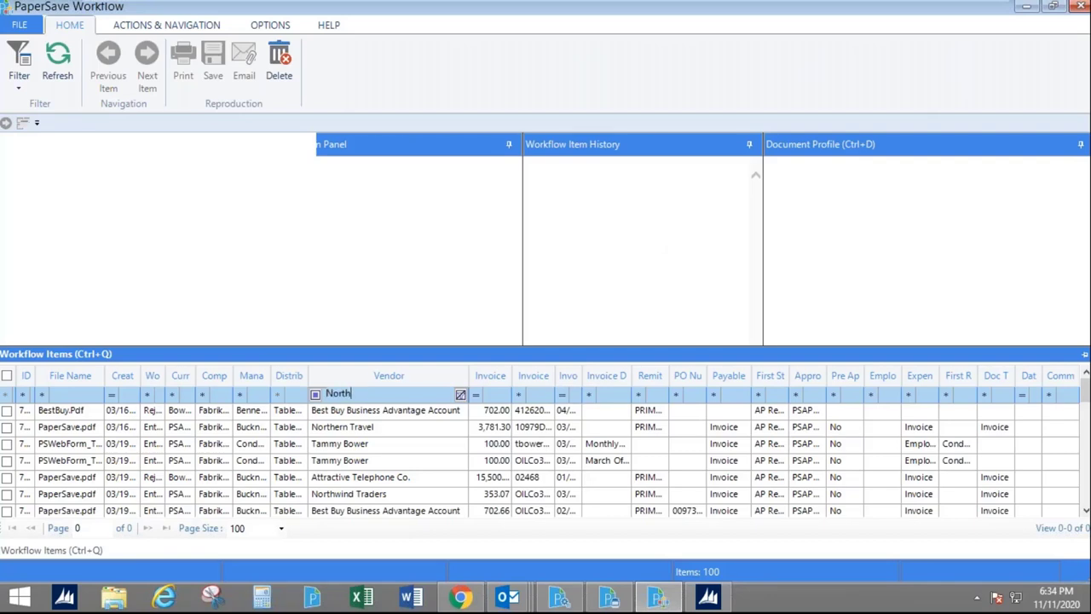
{"action": "key", "text": "Return"}
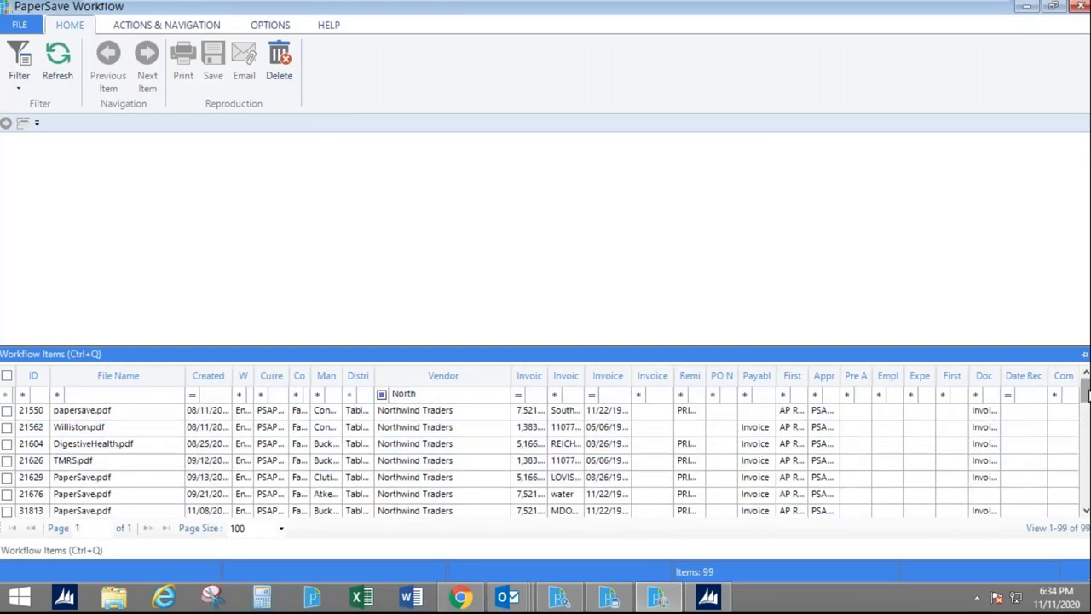
Step: Hide completed items from the workflow list and widen the Workflow Step column to fit its contents
{"action": "scroll", "coordinate": [1086, 392], "scroll_direction": "down", "scroll_amount": 8}
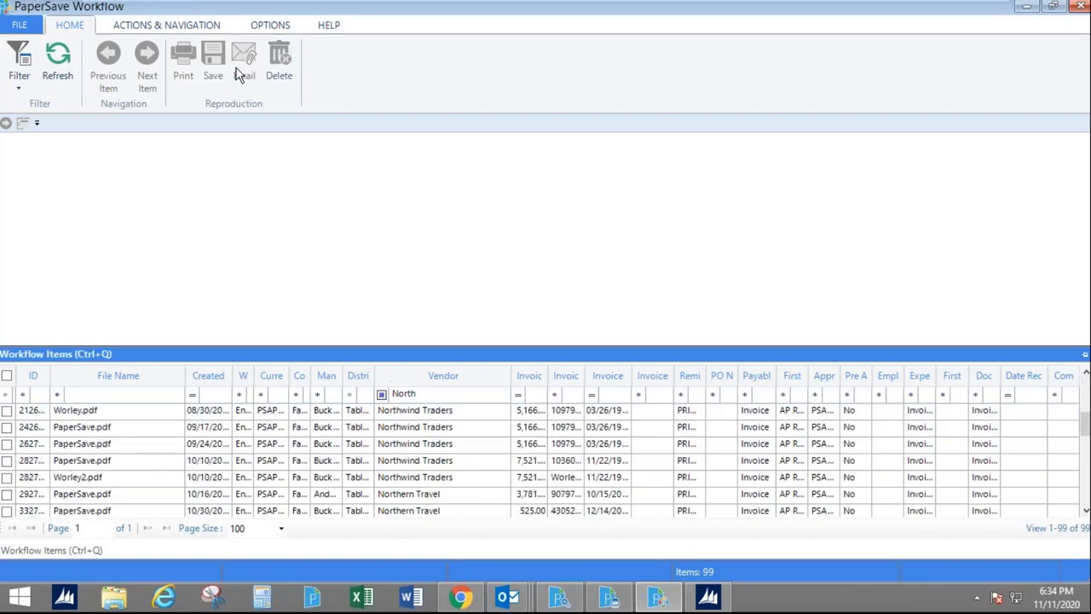
{"action": "left_click", "coordinate": [268, 25]}
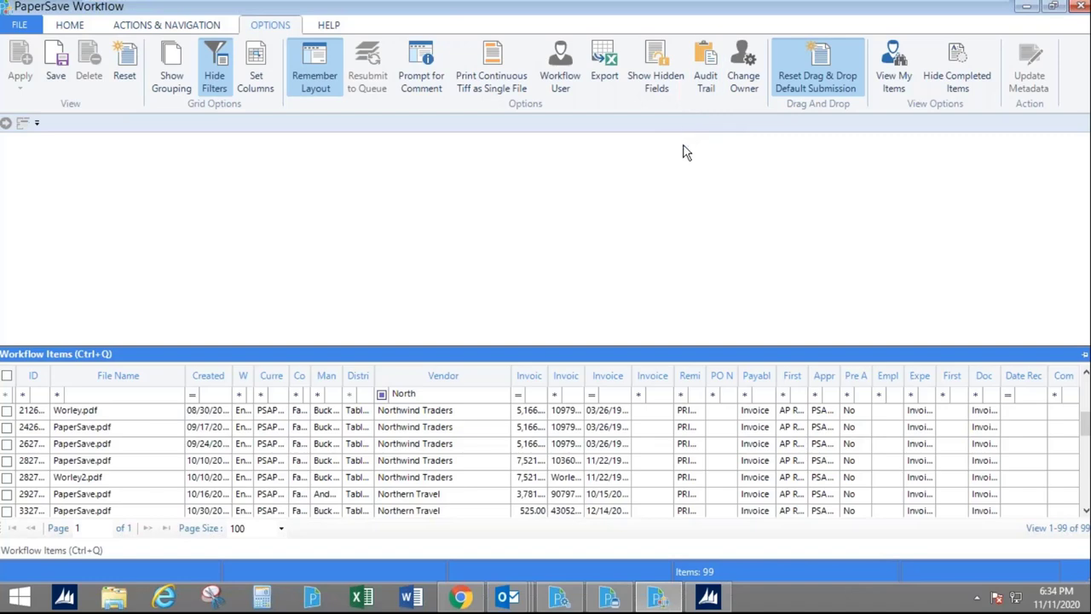
{"action": "left_click", "coordinate": [955, 75]}
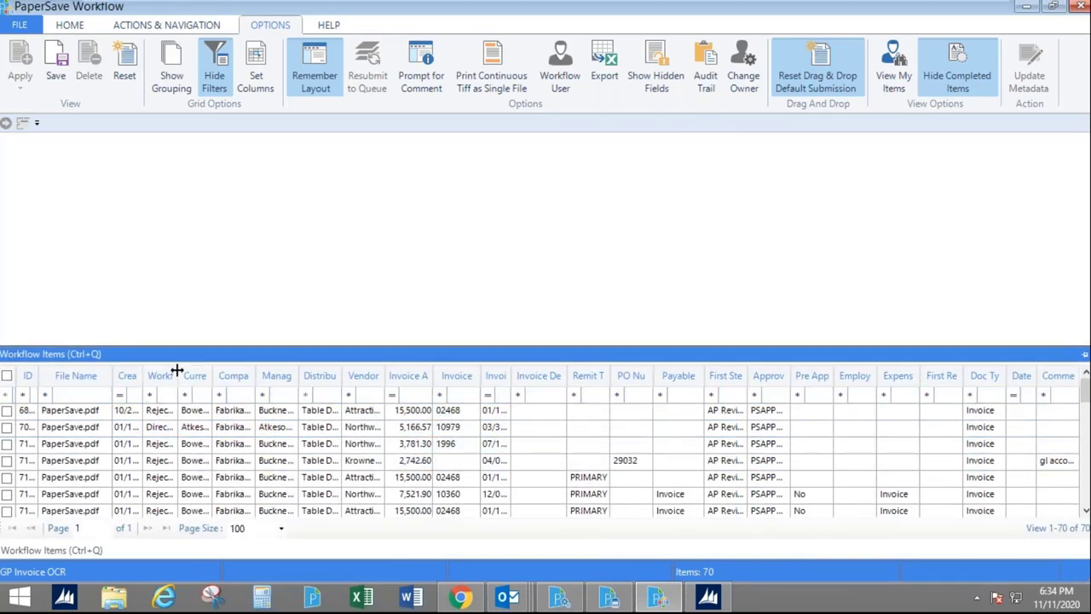
{"action": "double_click", "coordinate": [178, 375]}
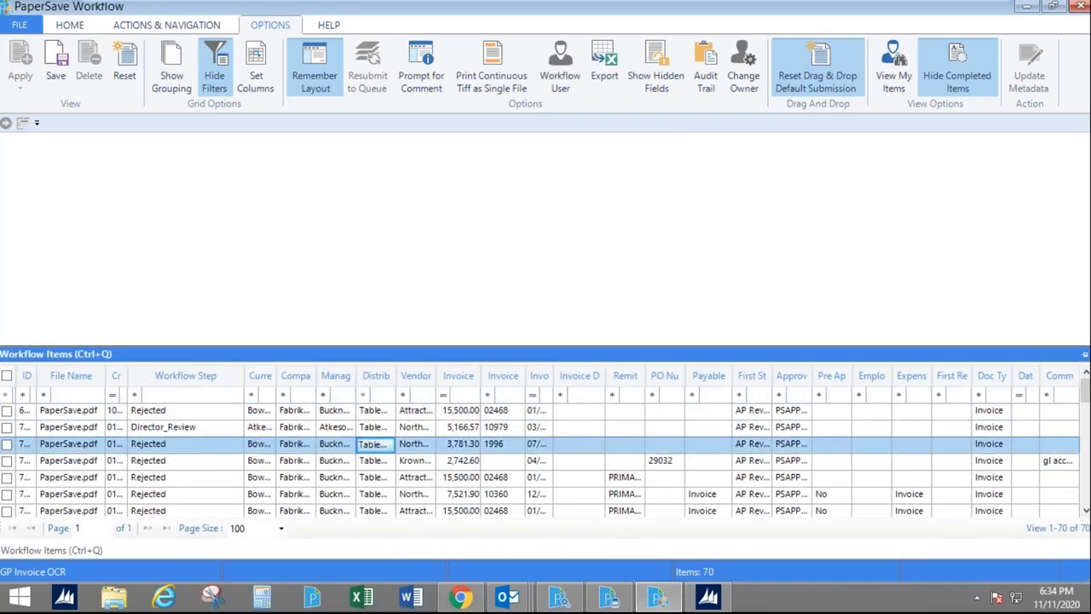
Step: Filter the uncompleted workflow items to vendors whose name contains "north"
{"action": "left_click", "coordinate": [405, 397]}
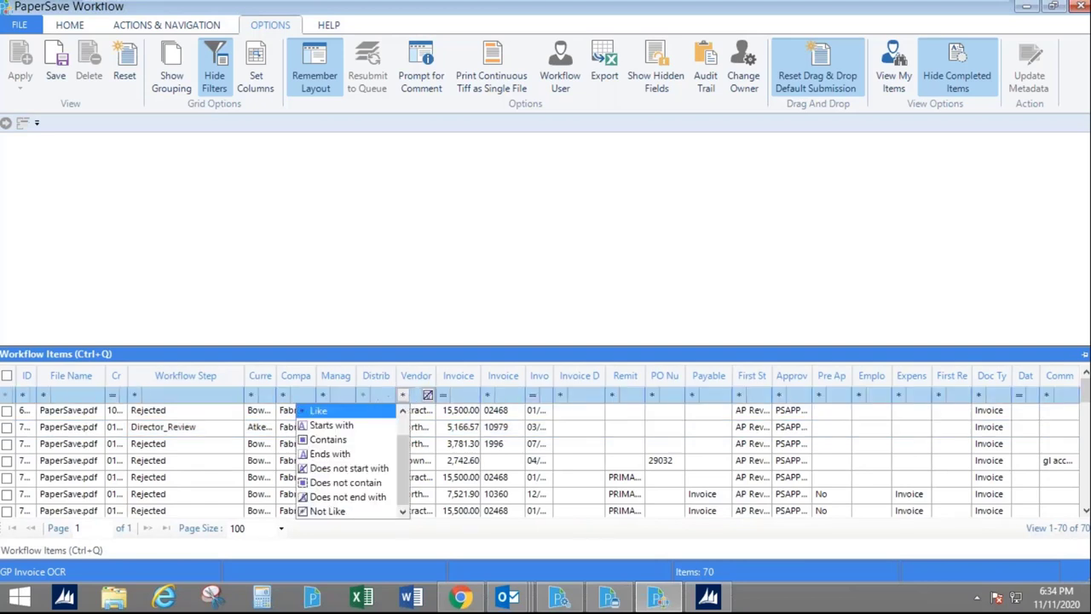
{"action": "left_click", "coordinate": [324, 438]}
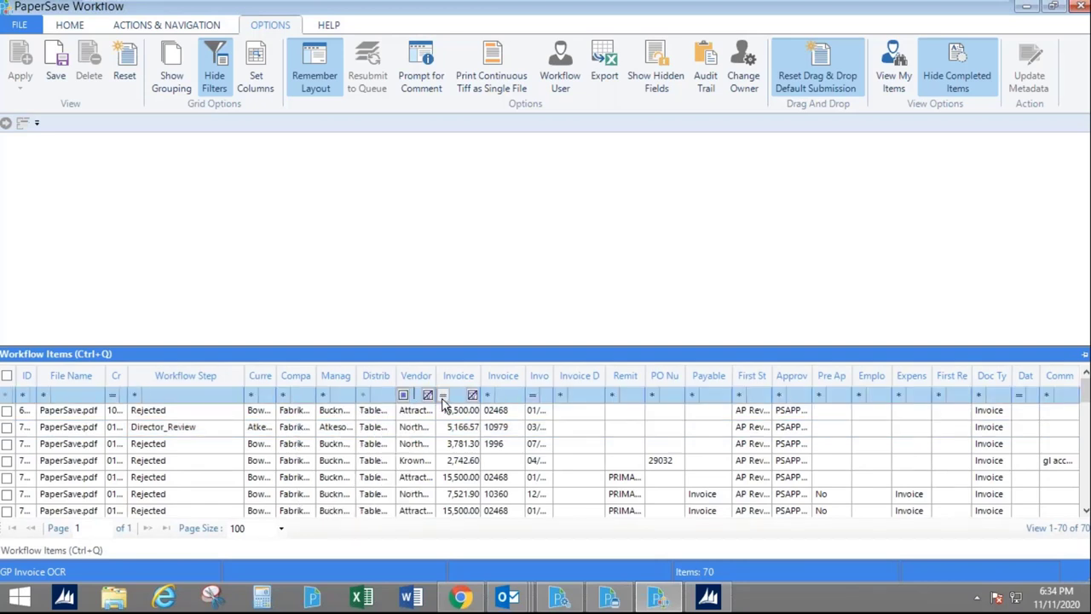
{"action": "type", "text": "north"}
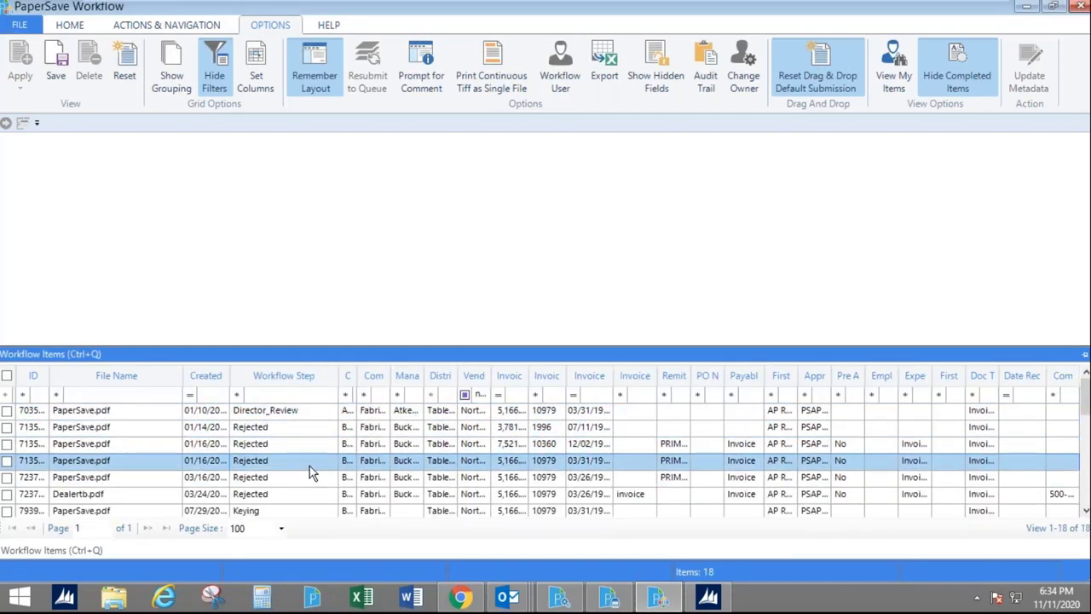
Step: Open the Northwind Traders invoice in the Director_Review step, create an email with it attached, and close the message unsent
{"action": "left_click", "coordinate": [301, 410]}
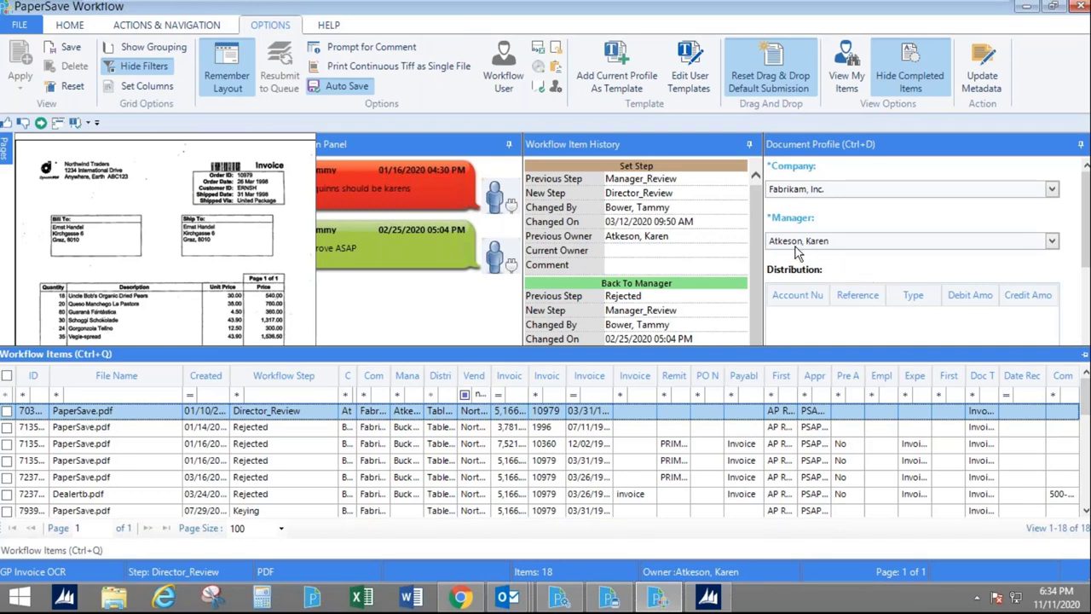
{"action": "left_click", "coordinate": [61, 28]}
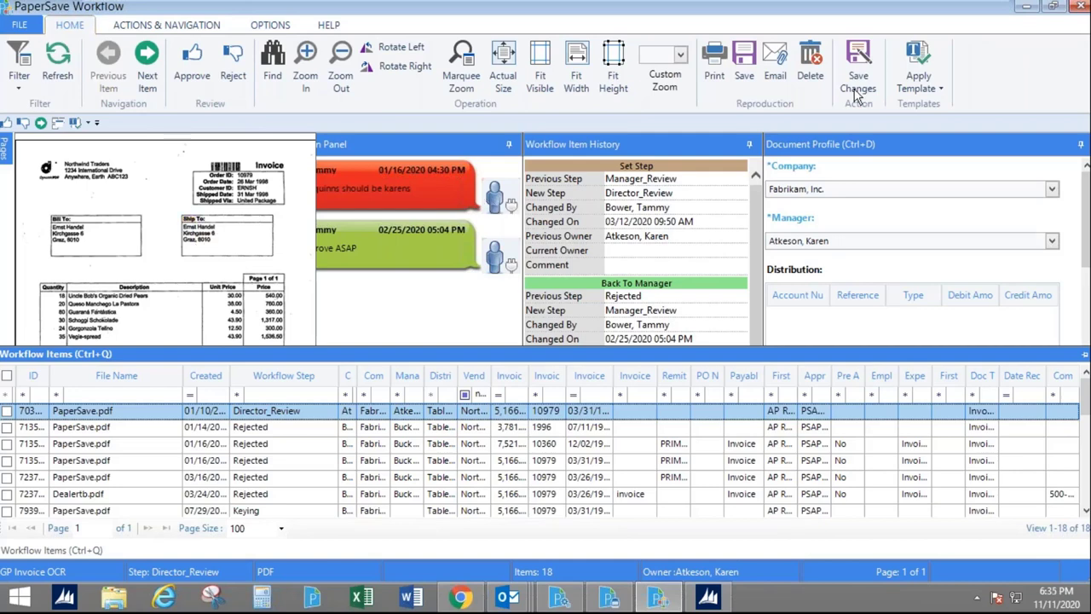
{"action": "left_click", "coordinate": [774, 64]}
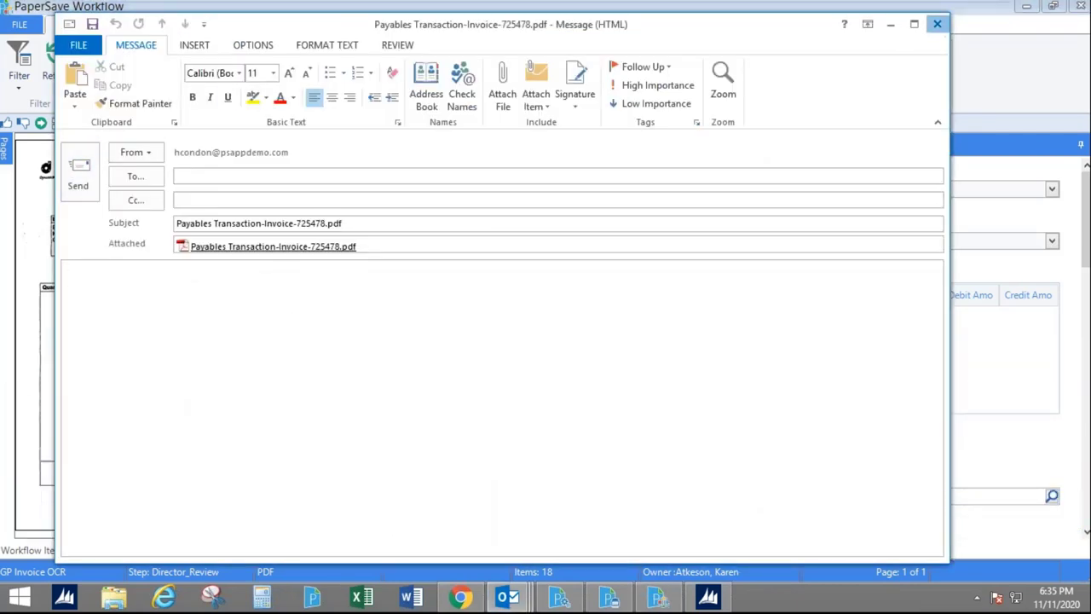
{"action": "left_click", "coordinate": [939, 25]}
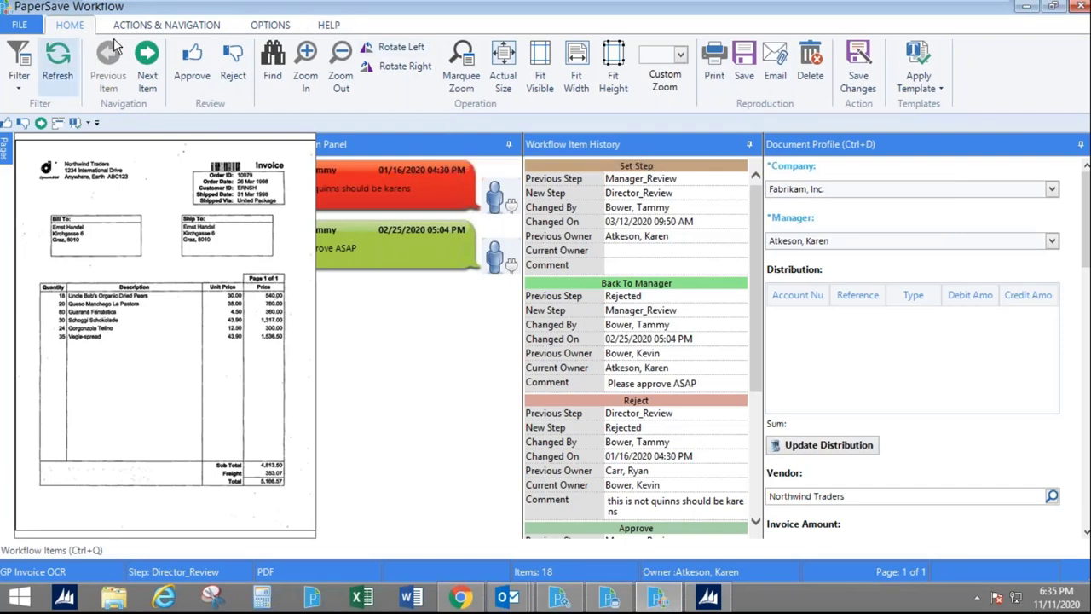
Step: Reload the GP Invoice OCR items with a blank workflow step, and open Payables Transaction Entry in Microsoft Dynamics GP
{"action": "left_click", "coordinate": [22, 94]}
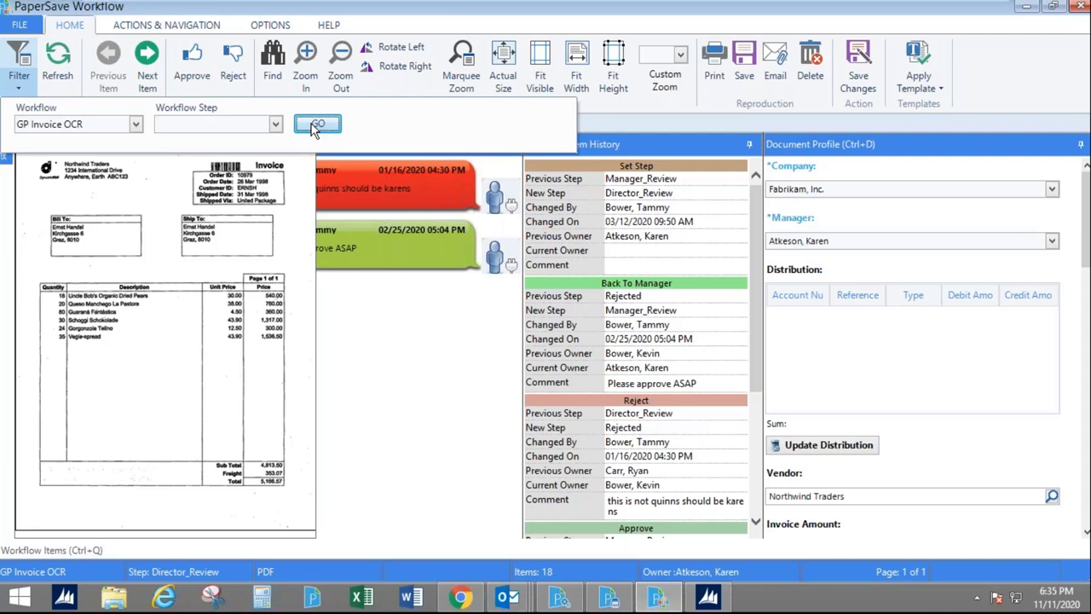
{"action": "left_click", "coordinate": [314, 127]}
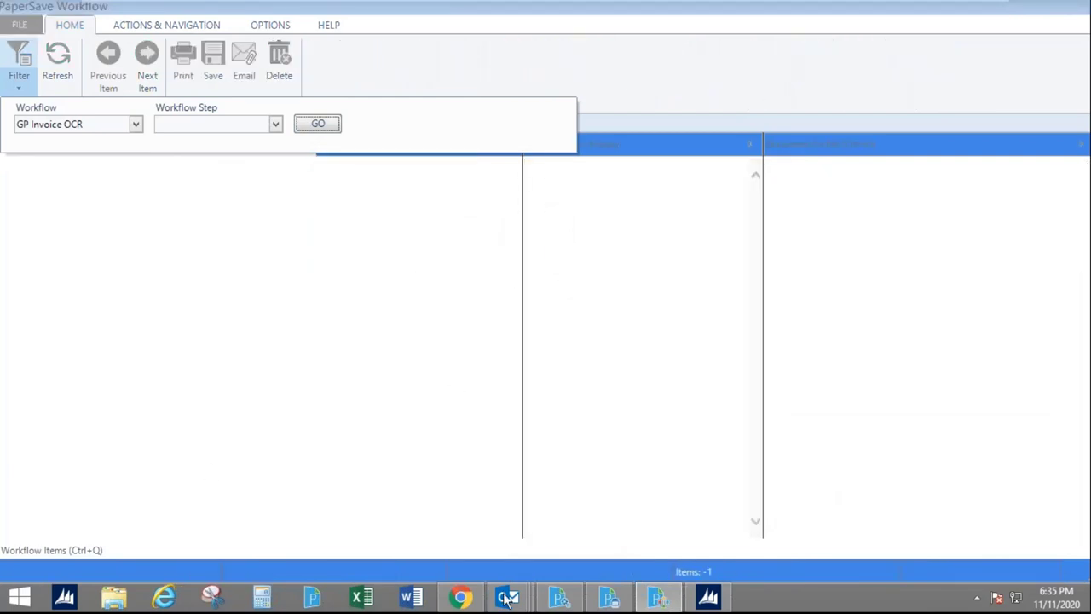
{"action": "left_click", "coordinate": [709, 599]}
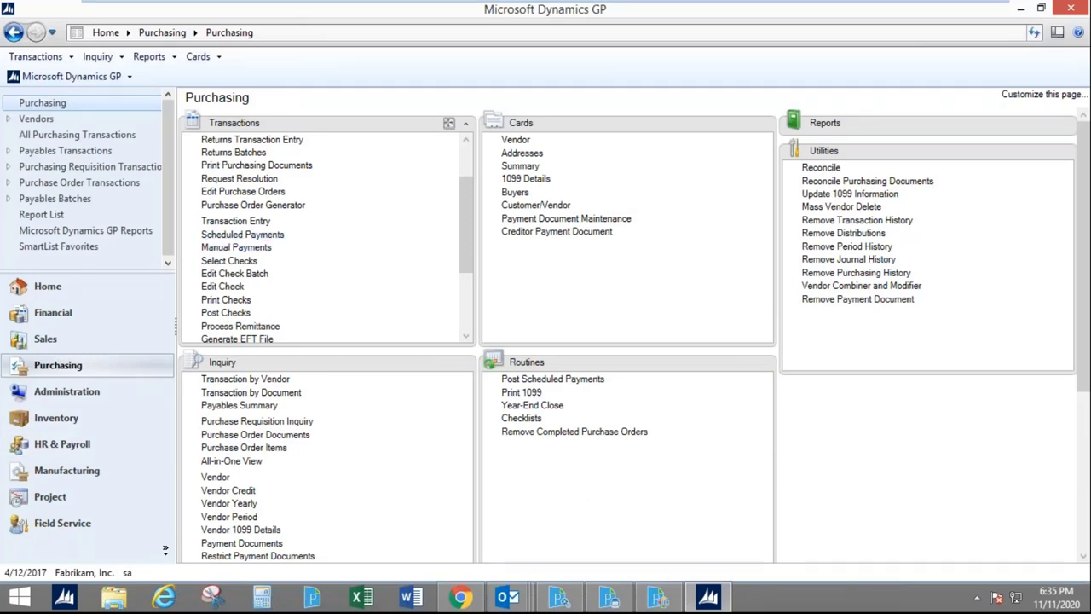
{"action": "left_click", "coordinate": [237, 222]}
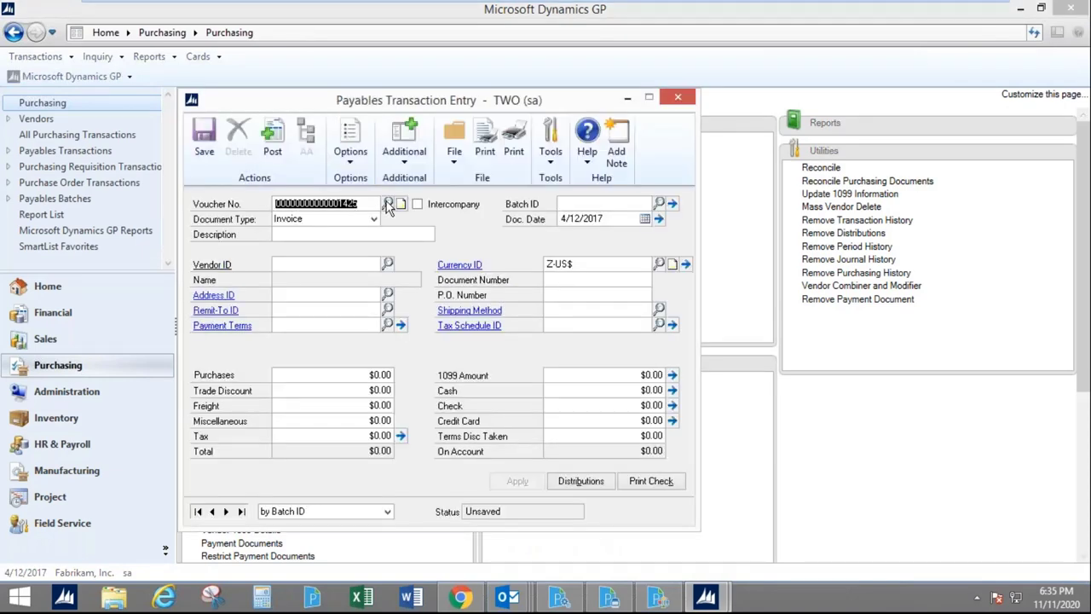
Step: Look up the vouchers sorted by voucher number and open the NORTH001 voucher ending in 1424
{"action": "left_click", "coordinate": [388, 204]}
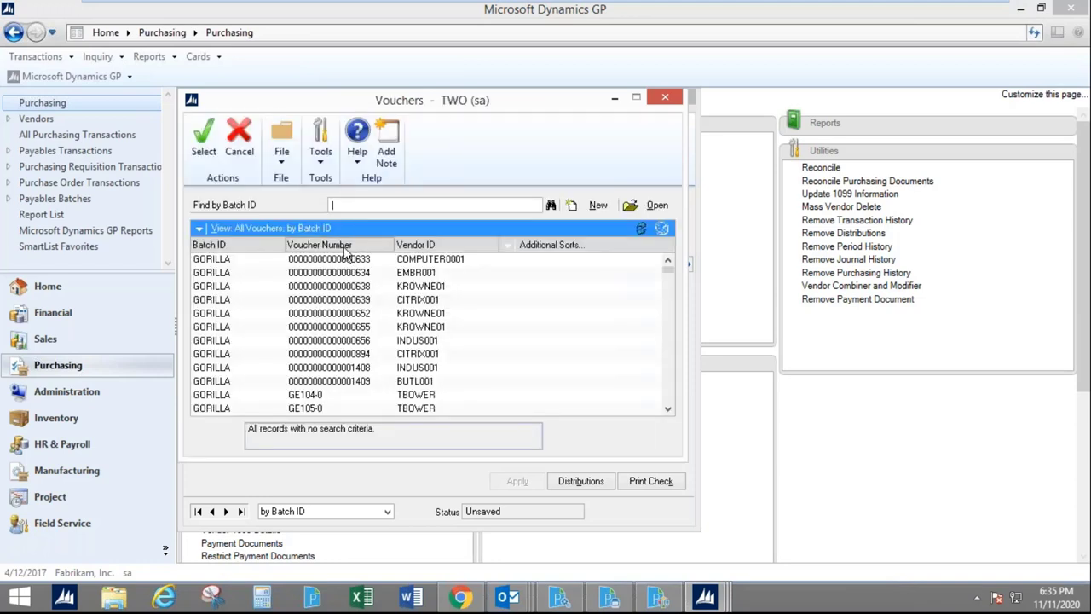
{"action": "left_click", "coordinate": [325, 245]}
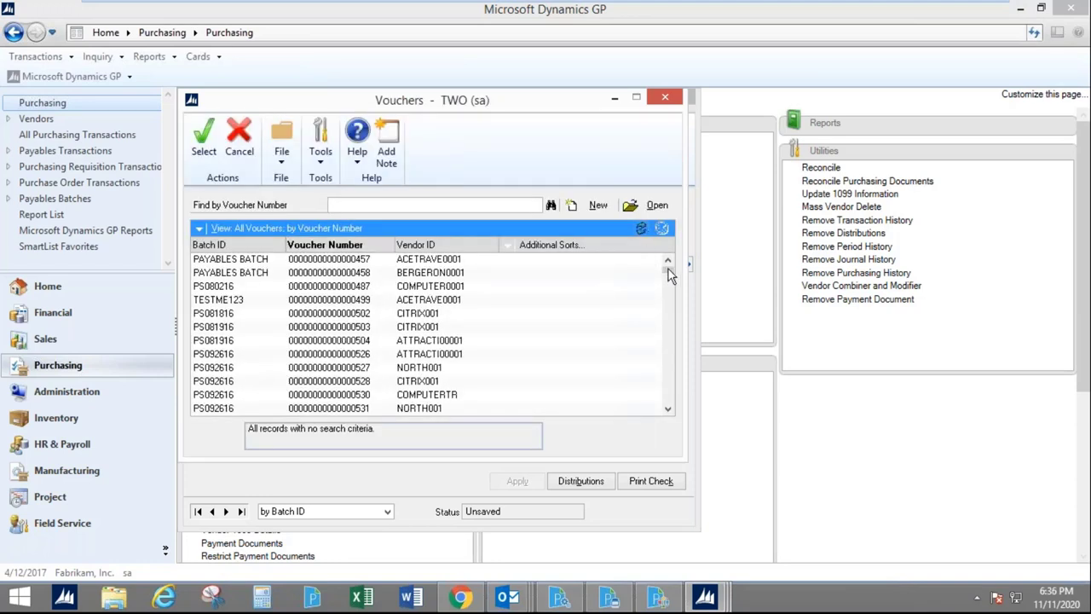
{"action": "left_click_drag", "start_coordinate": [668, 274], "coordinate": [682, 402]}
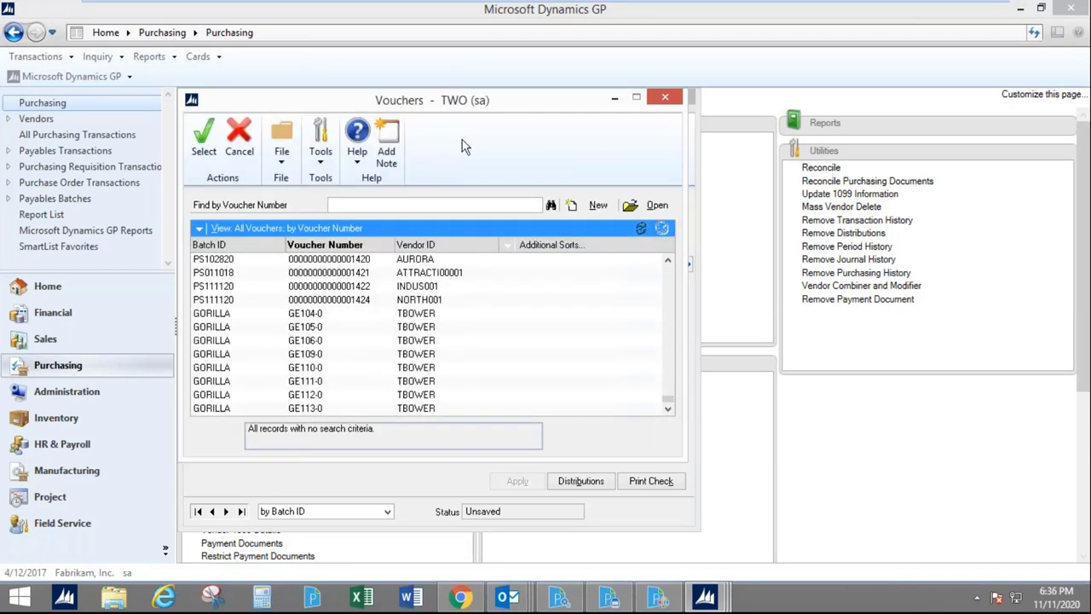
{"action": "double_click", "coordinate": [332, 301]}
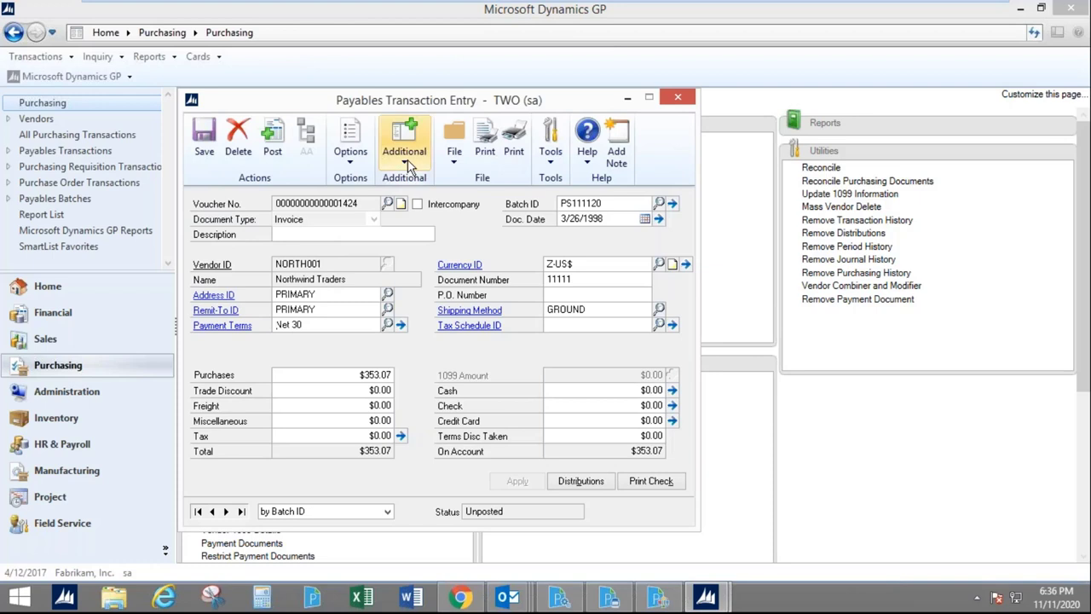
Step: Go to the Industry Business Solutions voucher ending in 1422 and view its PaperSave document with the workflow item history
{"action": "left_click", "coordinate": [226, 511]}
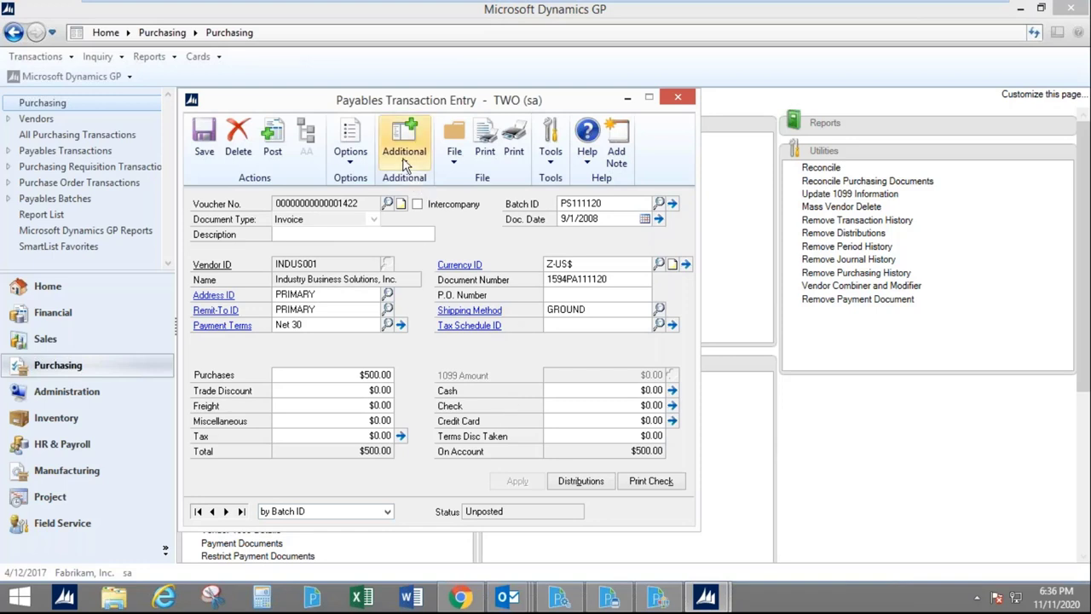
{"action": "left_click", "coordinate": [406, 162]}
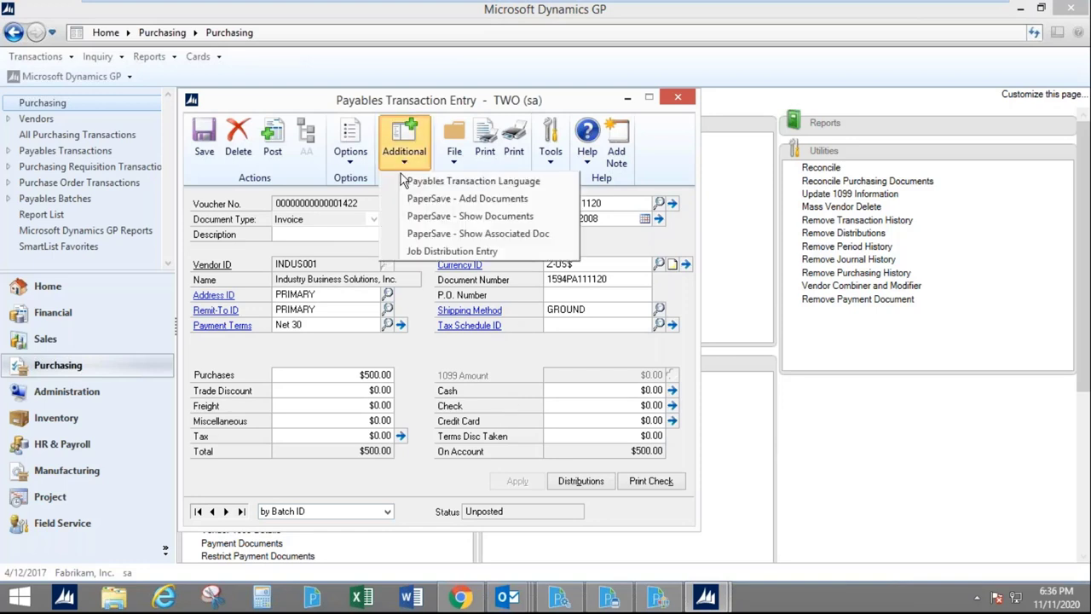
{"action": "left_click", "coordinate": [467, 218]}
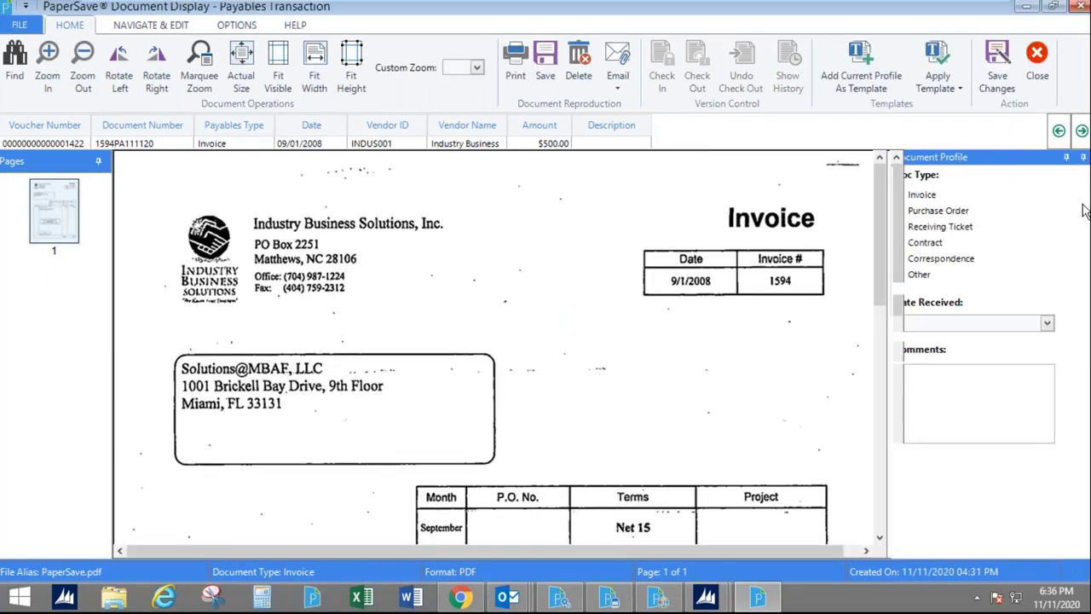
{"action": "mouse_move", "coordinate": [1086, 211]}
{"action": "left_click", "coordinate": [1069, 157]}
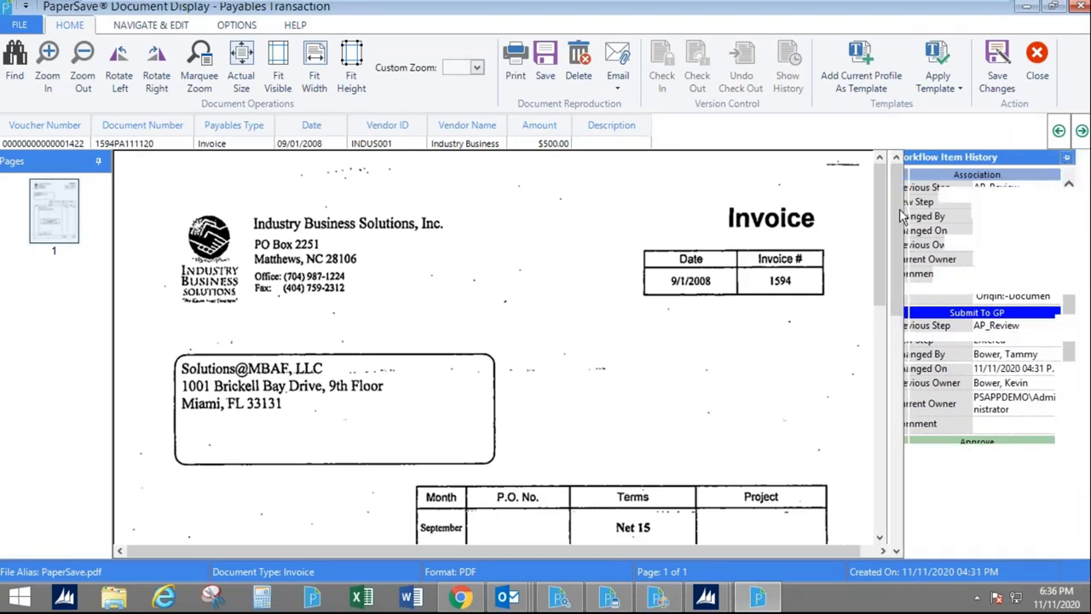
{"action": "mouse_move", "coordinate": [897, 312]}
{"action": "left_mouse_down"}
{"action": "mouse_move", "coordinate": [905, 372]}
{"action": "mouse_move", "coordinate": [896, 370]}
{"action": "mouse_move", "coordinate": [896, 307]}
{"action": "left_mouse_up"}
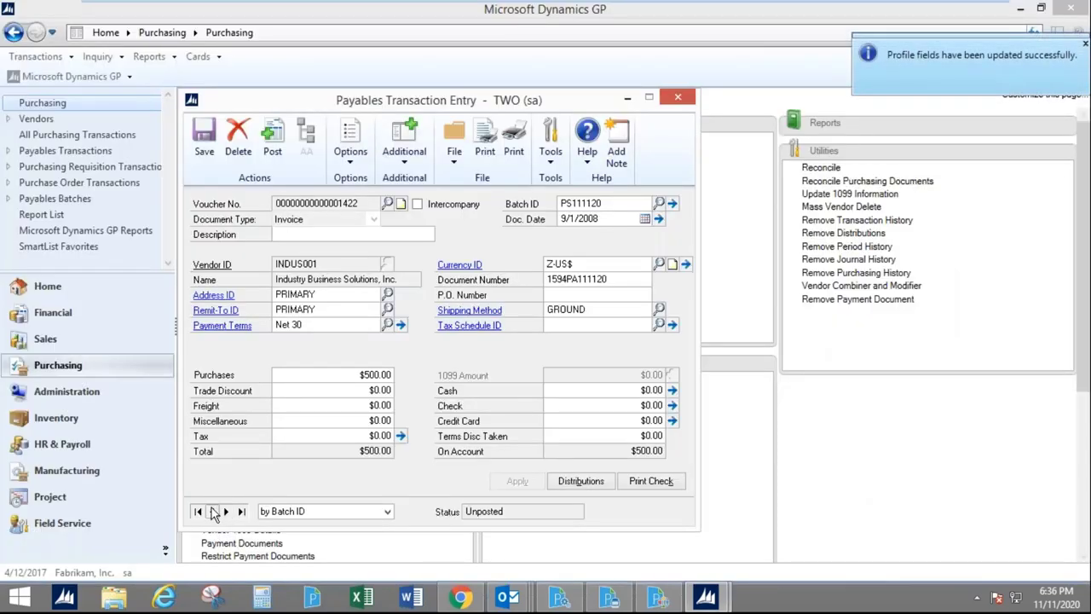
Step: Close Payables Transaction Entry and run a transaction inquiry by vendor for vendor ID BUTL001
{"action": "left_click", "coordinate": [676, 100]}
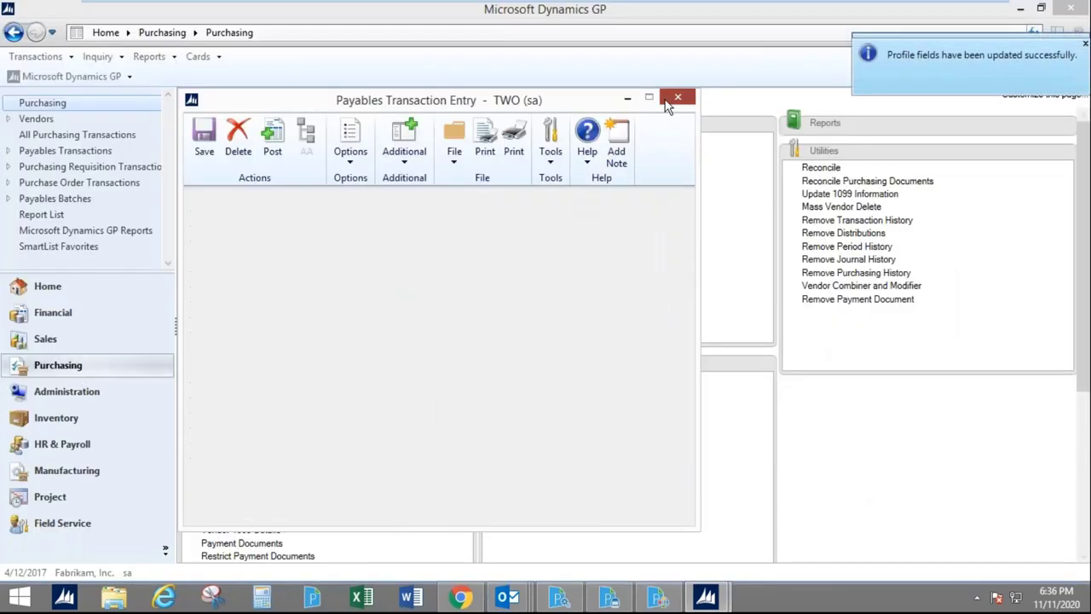
{"action": "left_click", "coordinate": [243, 379]}
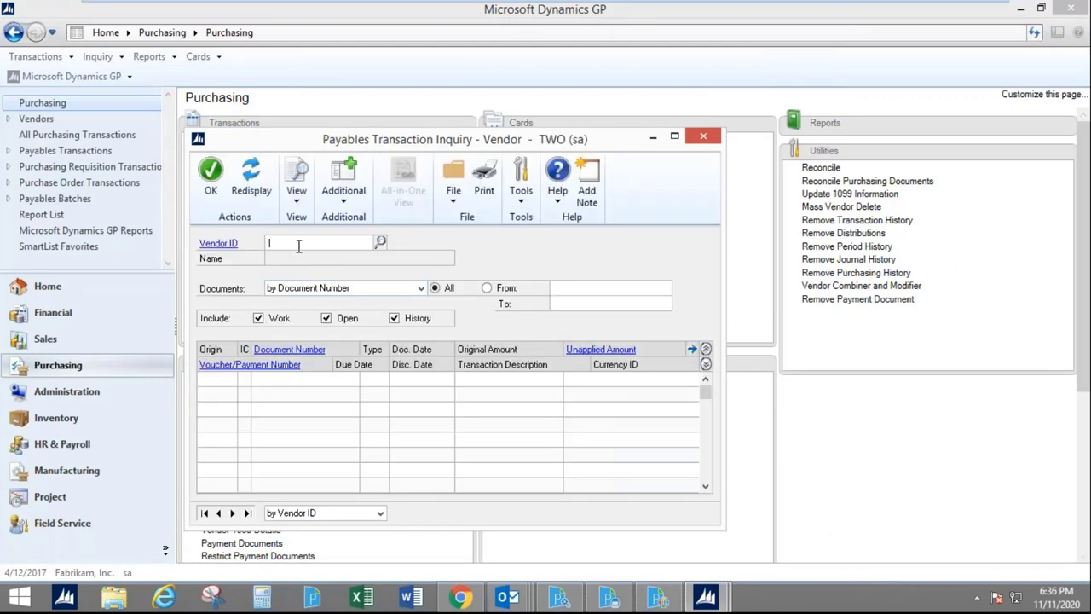
{"action": "type", "text": "BUT"}
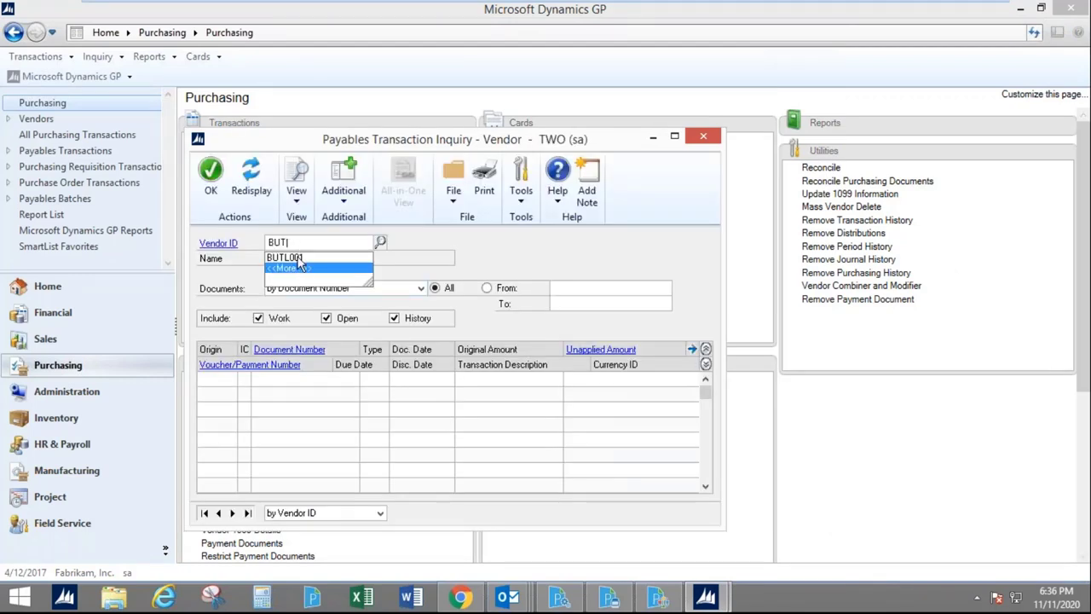
{"action": "left_click", "coordinate": [285, 257]}
{"action": "key", "text": "Tab"}
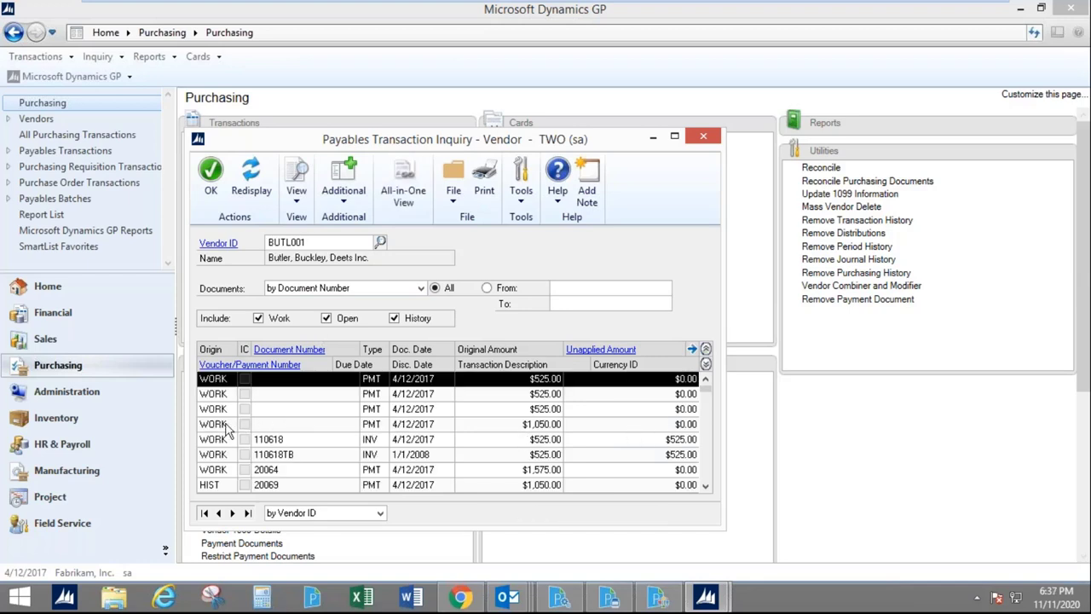
Step: Open the details of payment 20064 and review the invoices it is applied to
{"action": "left_click", "coordinate": [220, 471]}
{"action": "left_click", "coordinate": [300, 349]}
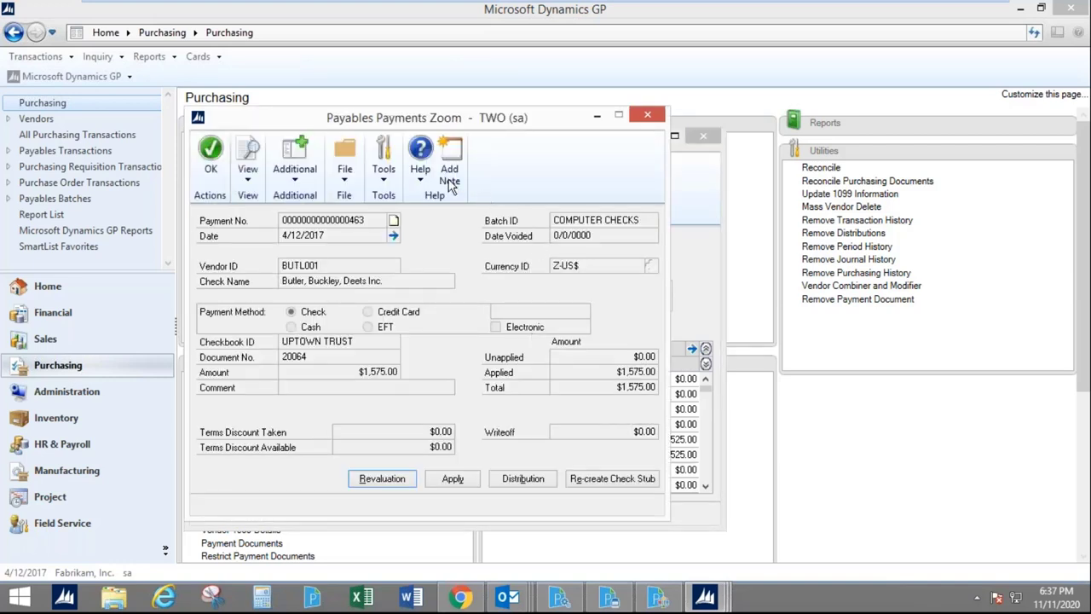
{"action": "left_click", "coordinate": [457, 480]}
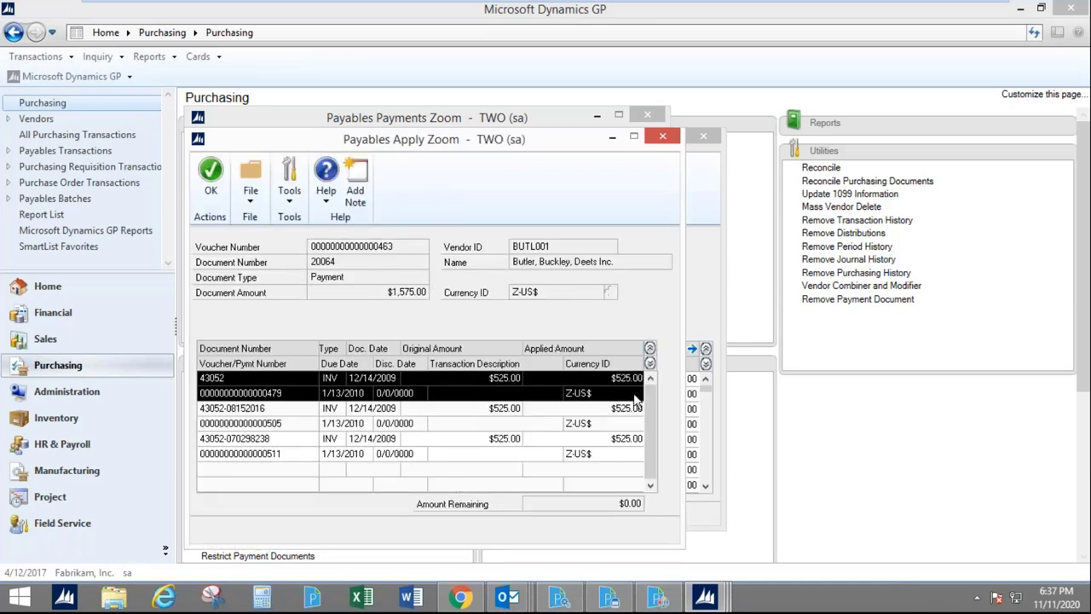
{"action": "left_click", "coordinate": [663, 136]}
Step: Open all PaperSave documents associated with payment 20064 together and choose to save them all
{"action": "left_click", "coordinate": [297, 183]}
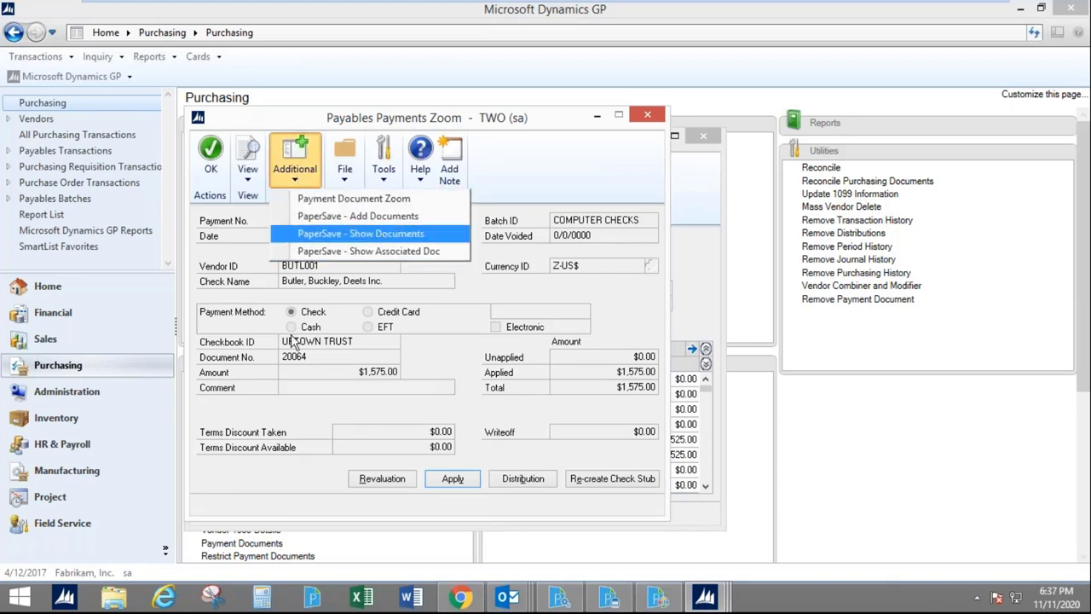
{"action": "left_click", "coordinate": [361, 251]}
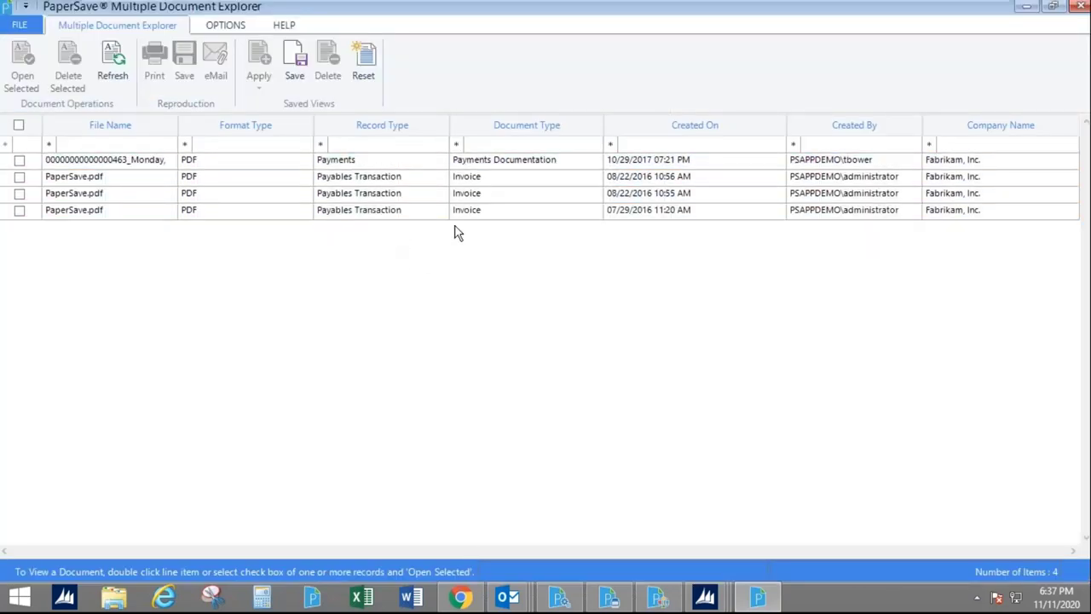
{"action": "left_click", "coordinate": [19, 127]}
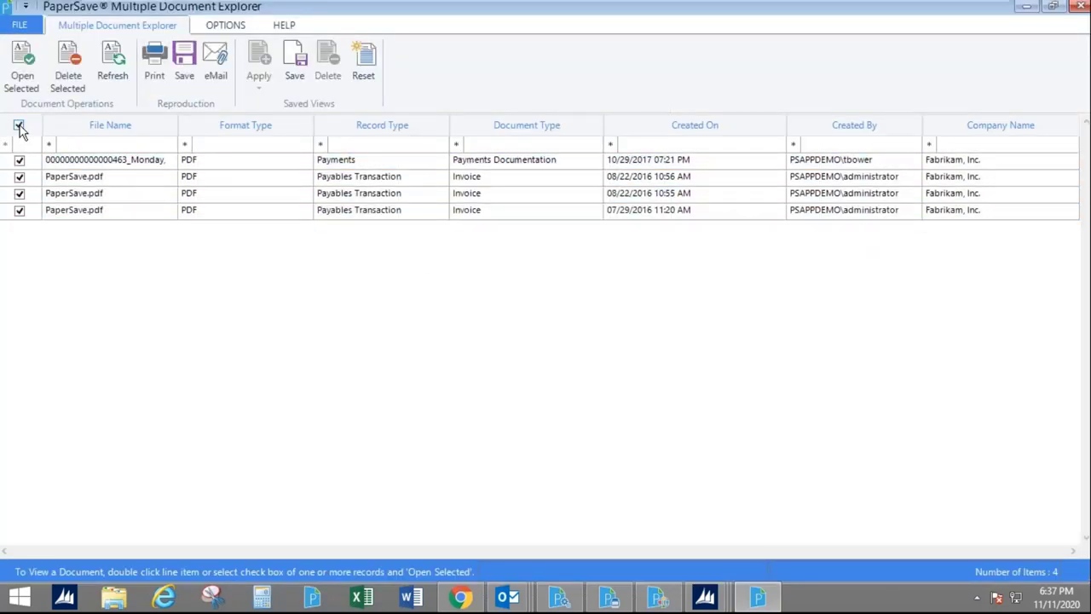
{"action": "left_click", "coordinate": [42, 72]}
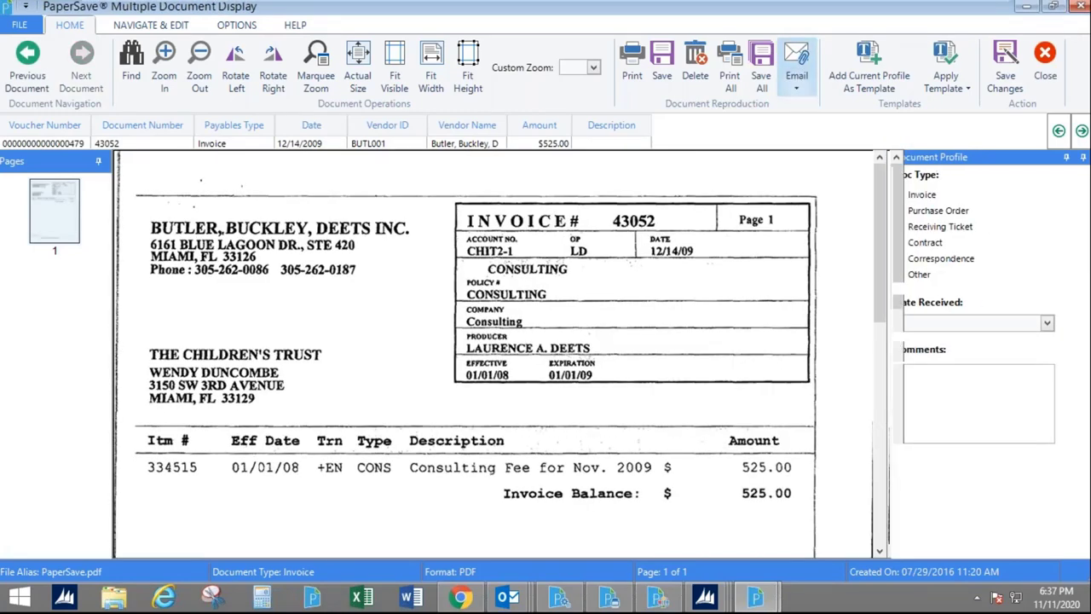
{"action": "left_click", "coordinate": [761, 75]}
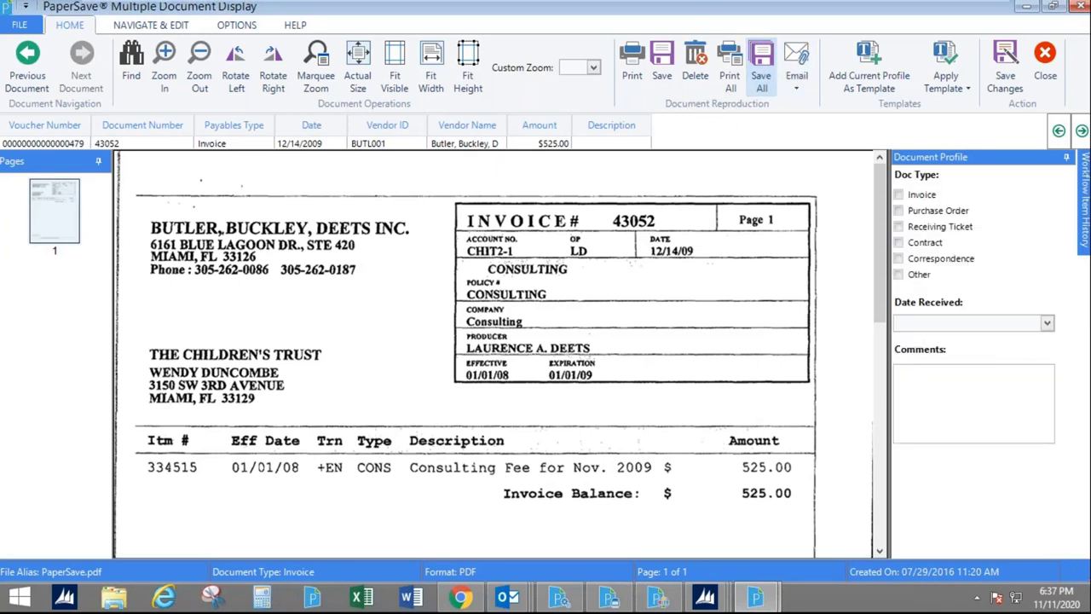
Step: Pin the workflow item history beside the invoice document and go to the previous associated document
{"action": "mouse_move", "coordinate": [1084, 220]}
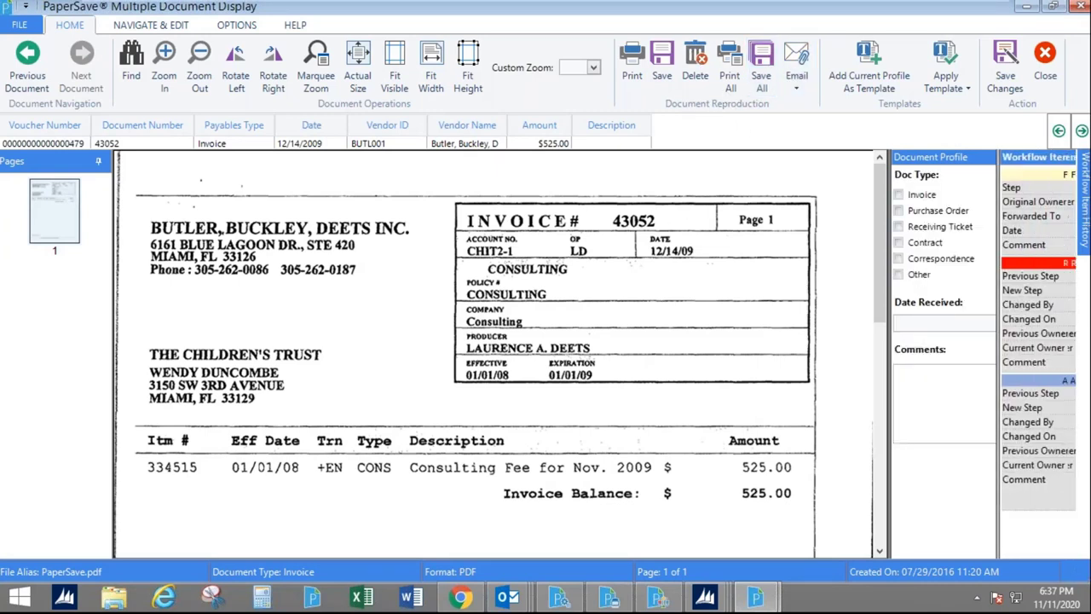
{"action": "left_click", "coordinate": [1064, 157]}
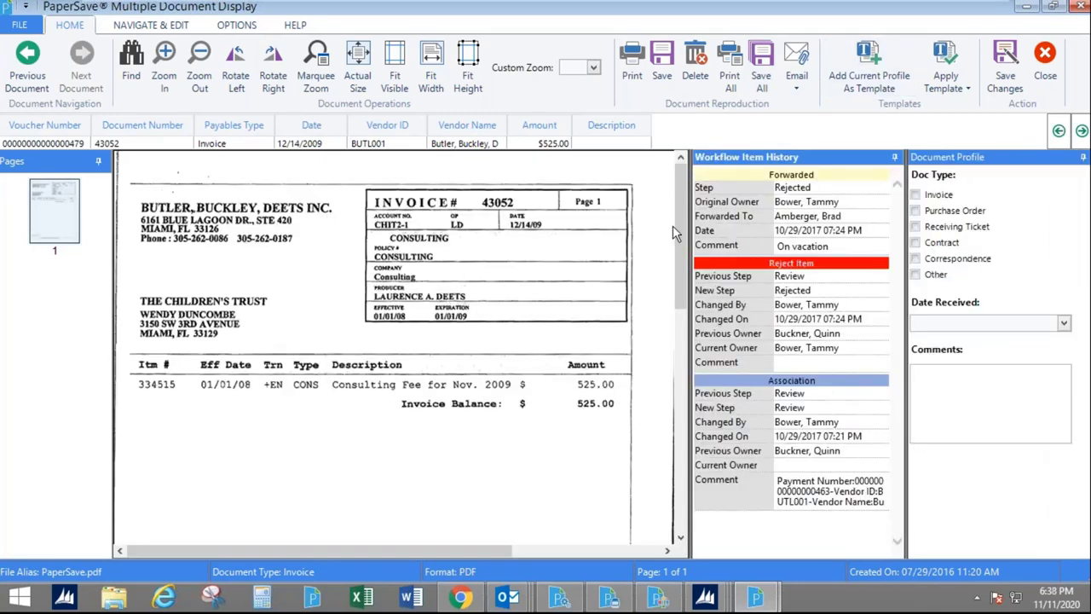
{"action": "left_click", "coordinate": [27, 58]}
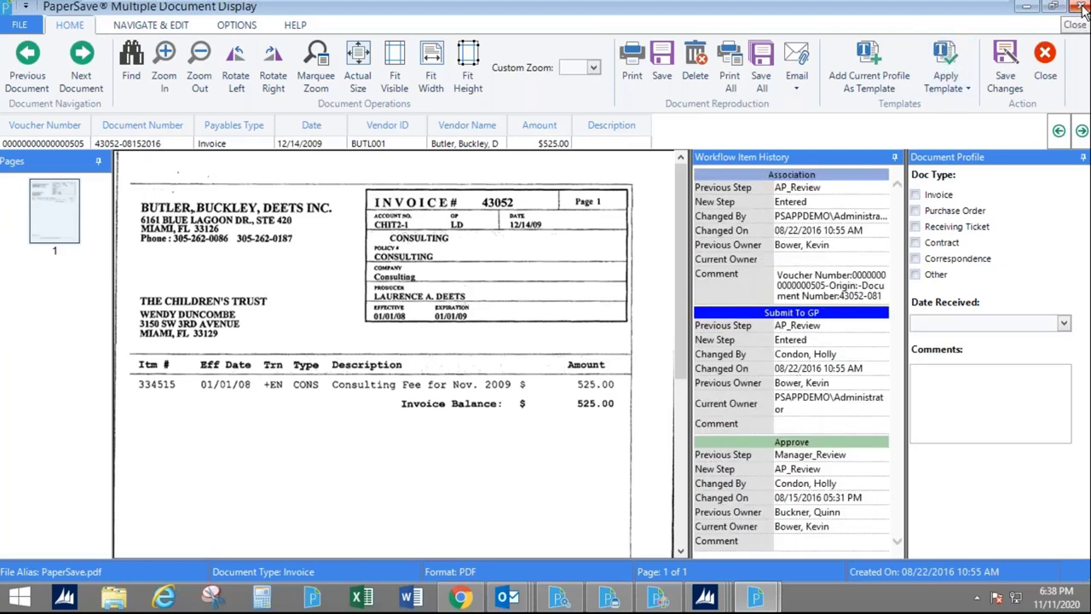
Step: View the document's audit trail, and close the log, the document display and the payables inquiry windows
{"action": "left_click", "coordinate": [235, 25]}
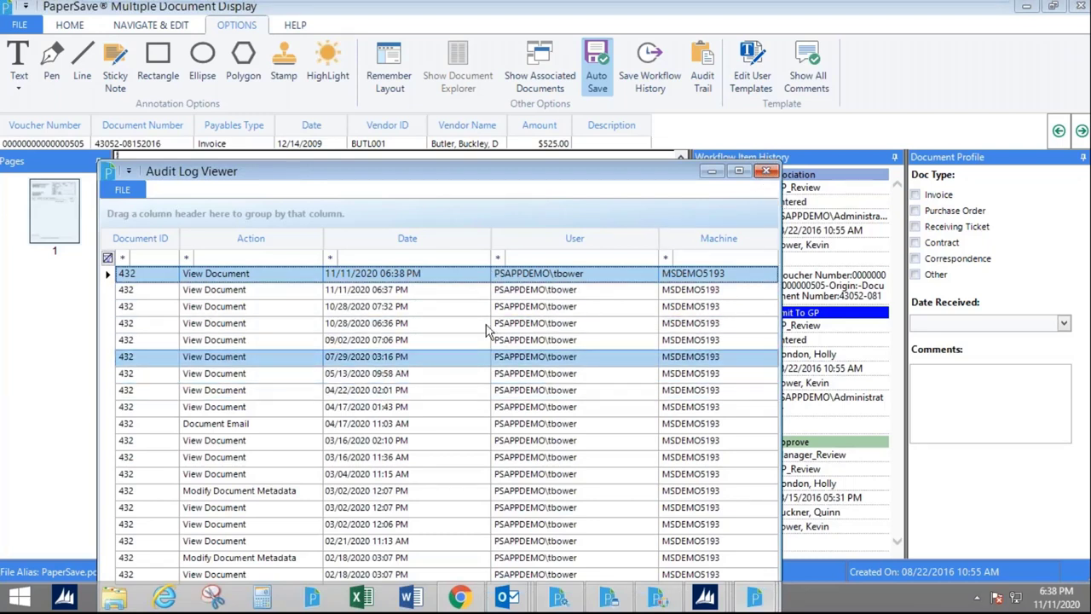
{"action": "left_click", "coordinate": [766, 171]}
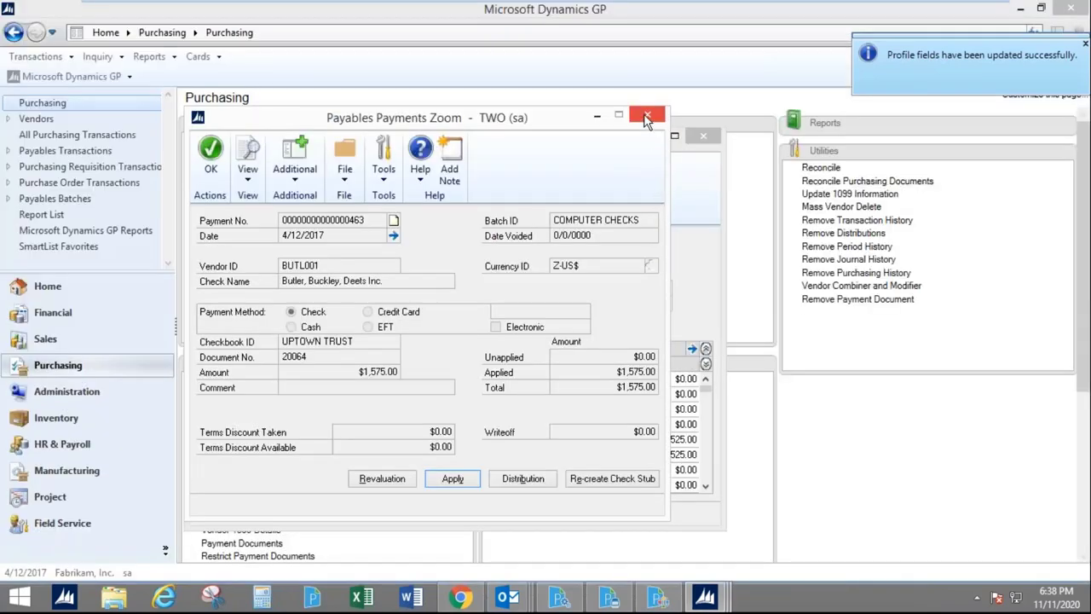
{"action": "left_click", "coordinate": [646, 114]}
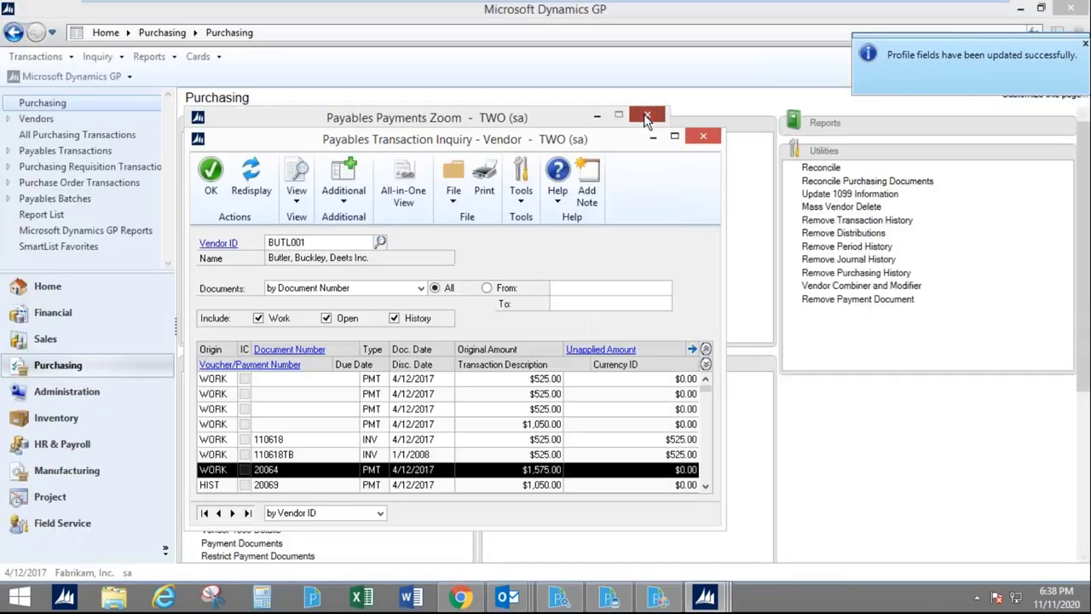
{"action": "left_click", "coordinate": [703, 138]}
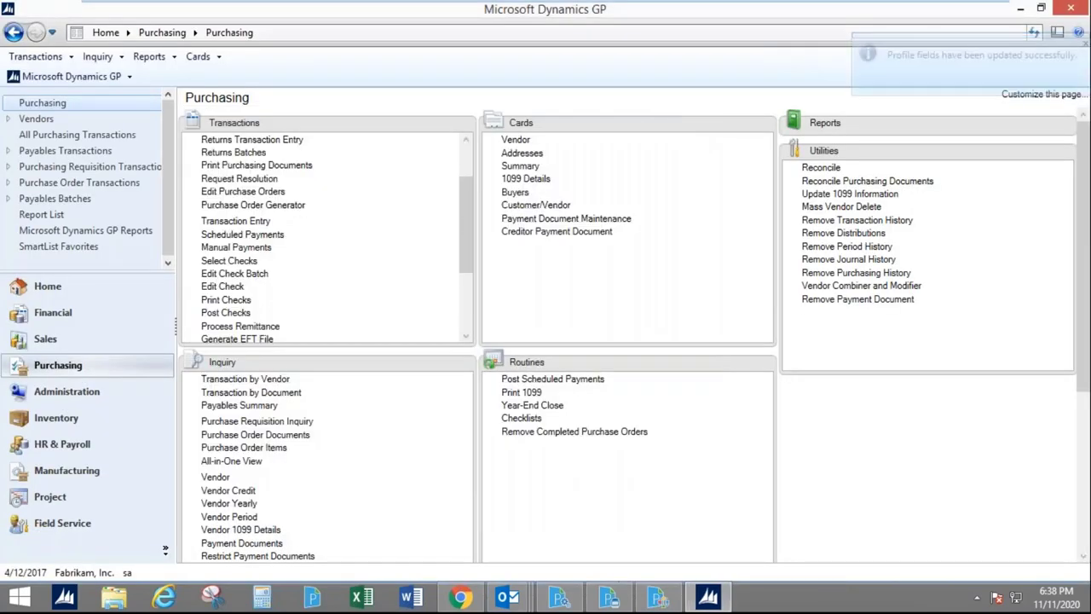
Step: Switch to PaperSave Workflow, widen the Invoice Date column in the GP Invoice OCR item list and select all items
{"action": "left_click", "coordinate": [659, 601]}
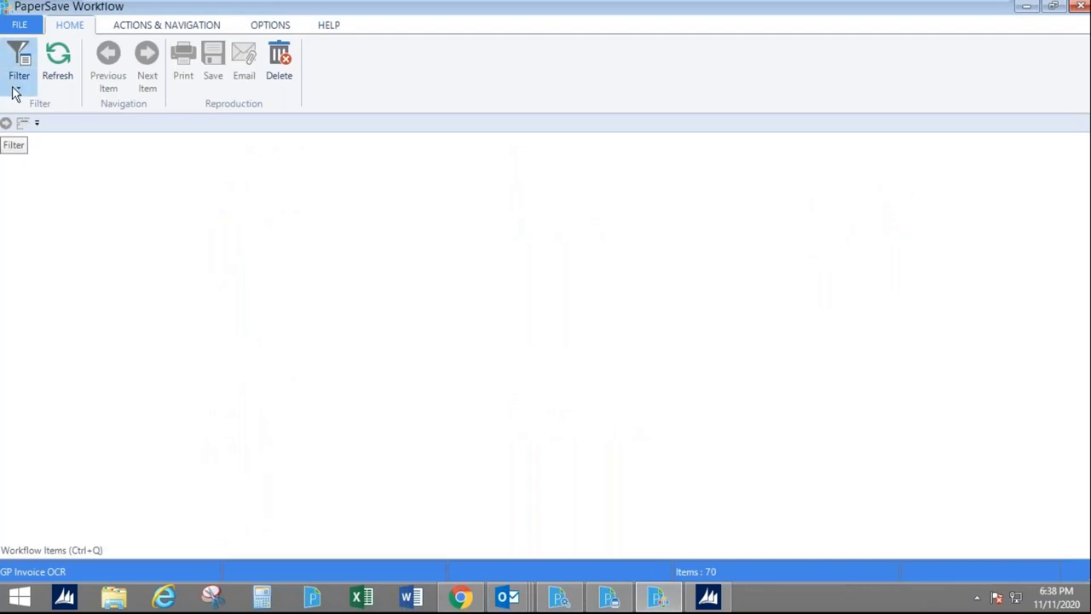
{"action": "left_click", "coordinate": [17, 85]}
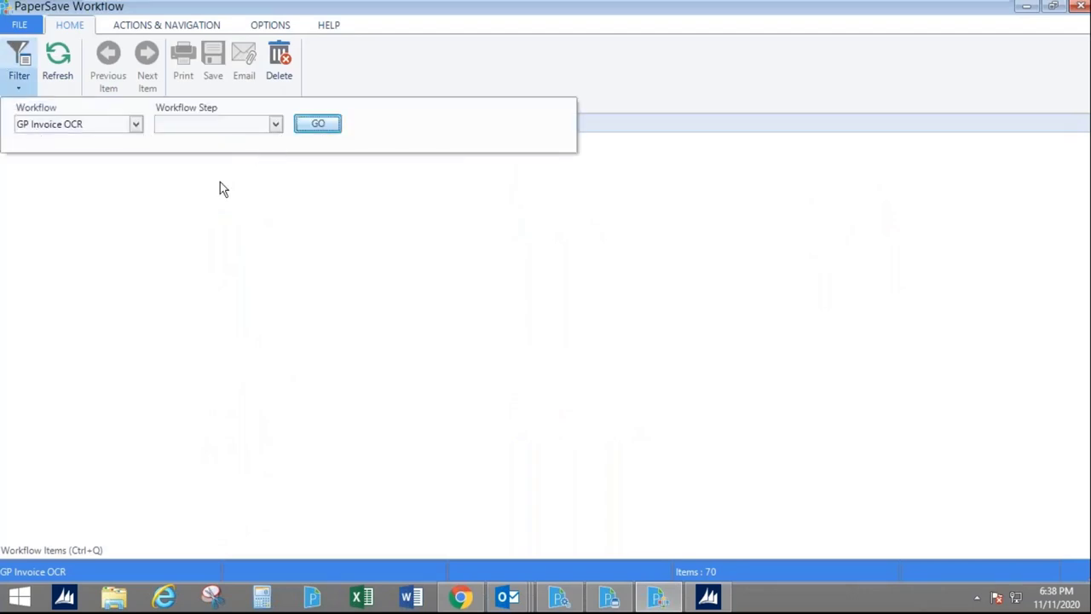
{"action": "left_click", "coordinate": [50, 550]}
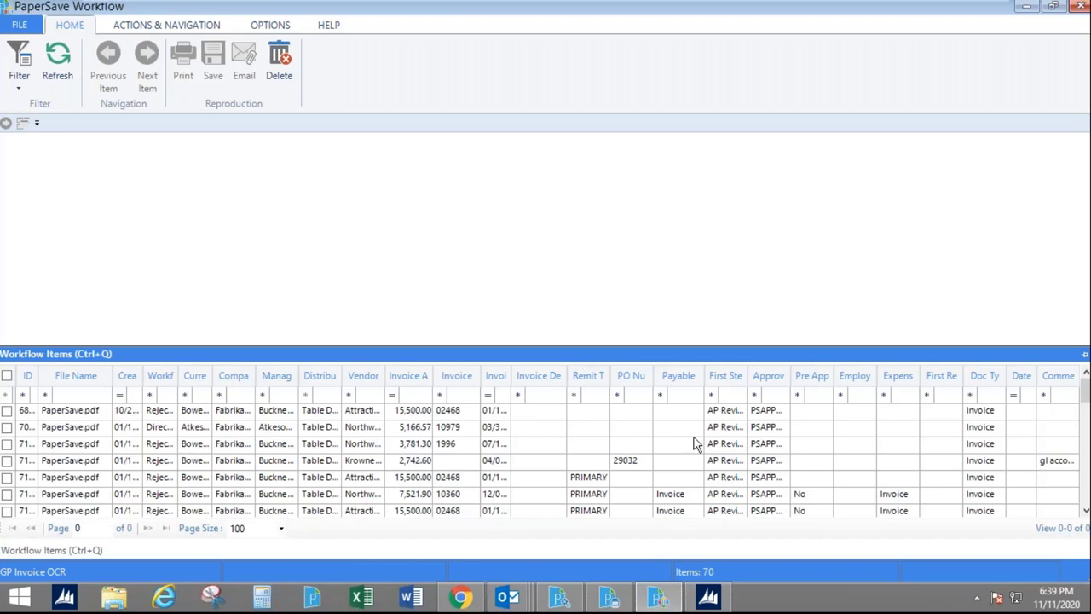
{"action": "left_click", "coordinate": [19, 88]}
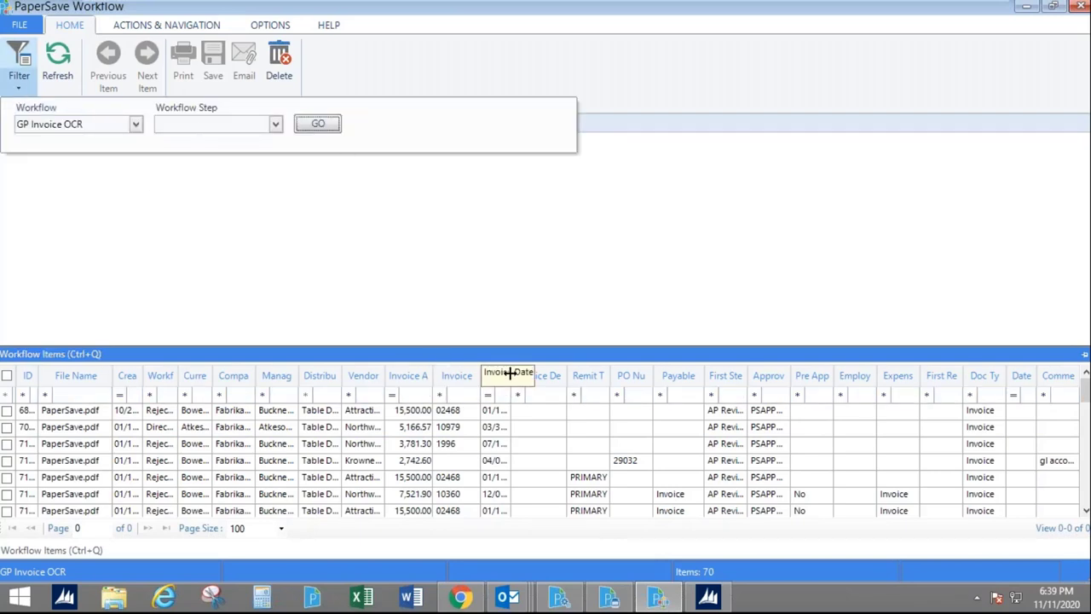
{"action": "left_click_drag", "start_coordinate": [510, 373], "coordinate": [539, 373]}
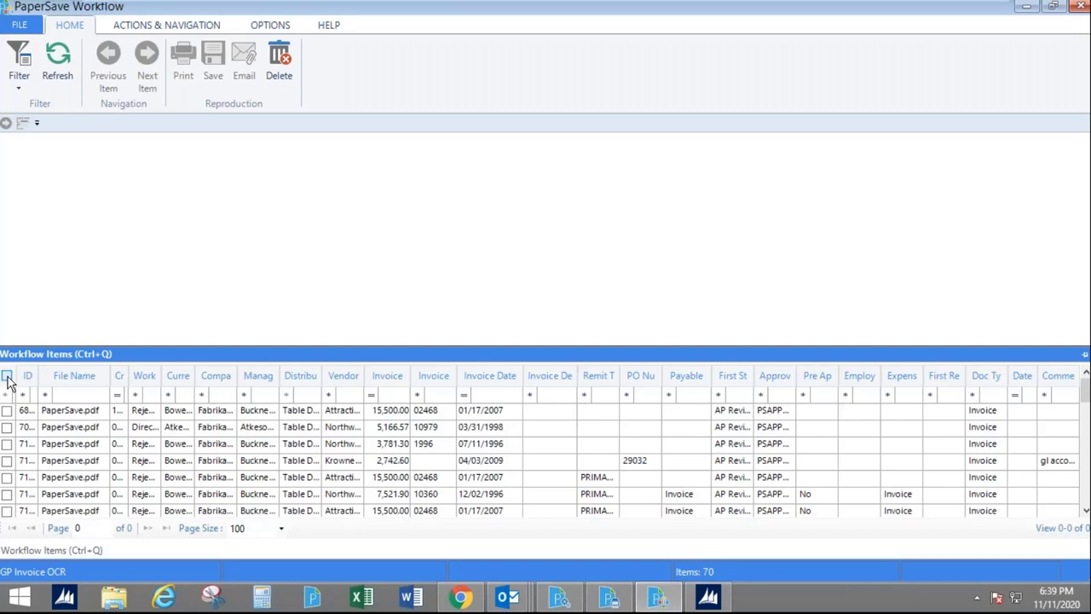
{"action": "left_click", "coordinate": [7, 376]}
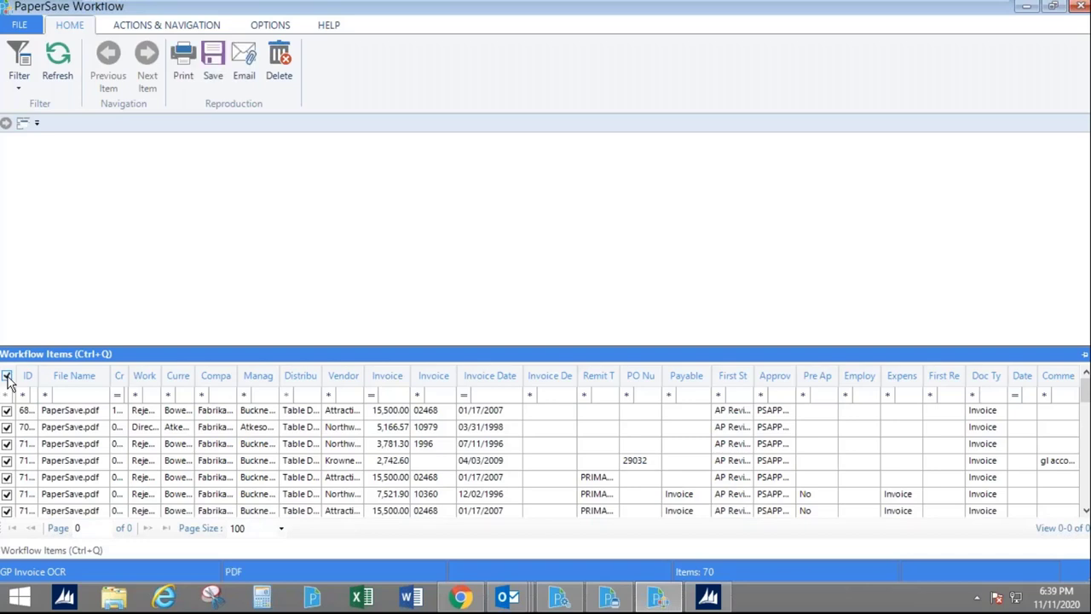
Step: Hide the First Step, First Reviewer, File Name and Expense Type columns from the workflow item list
{"action": "left_click", "coordinate": [271, 25]}
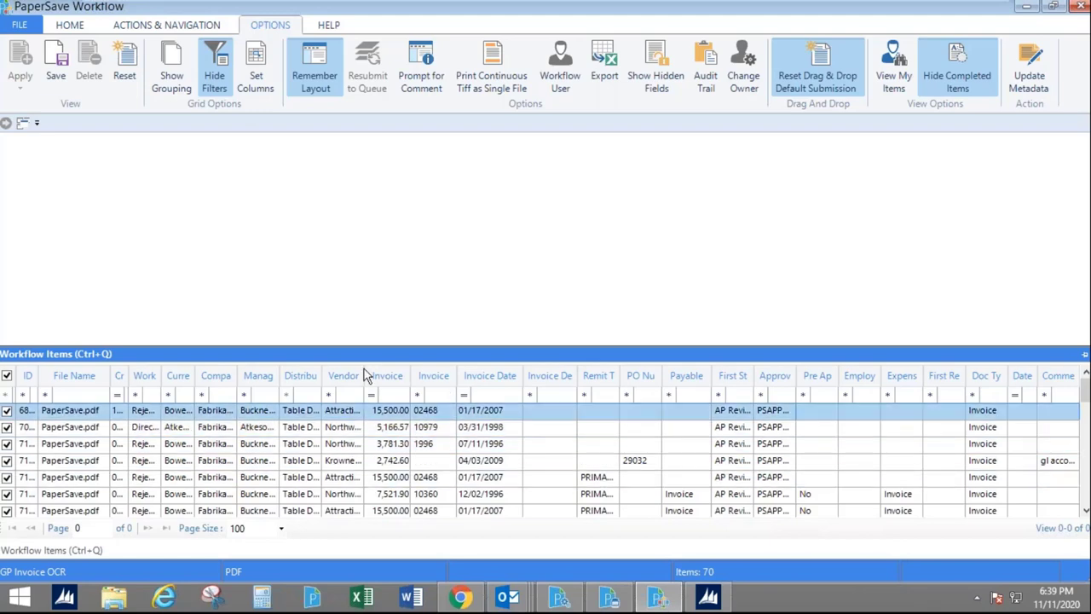
{"action": "left_click", "coordinate": [259, 58]}
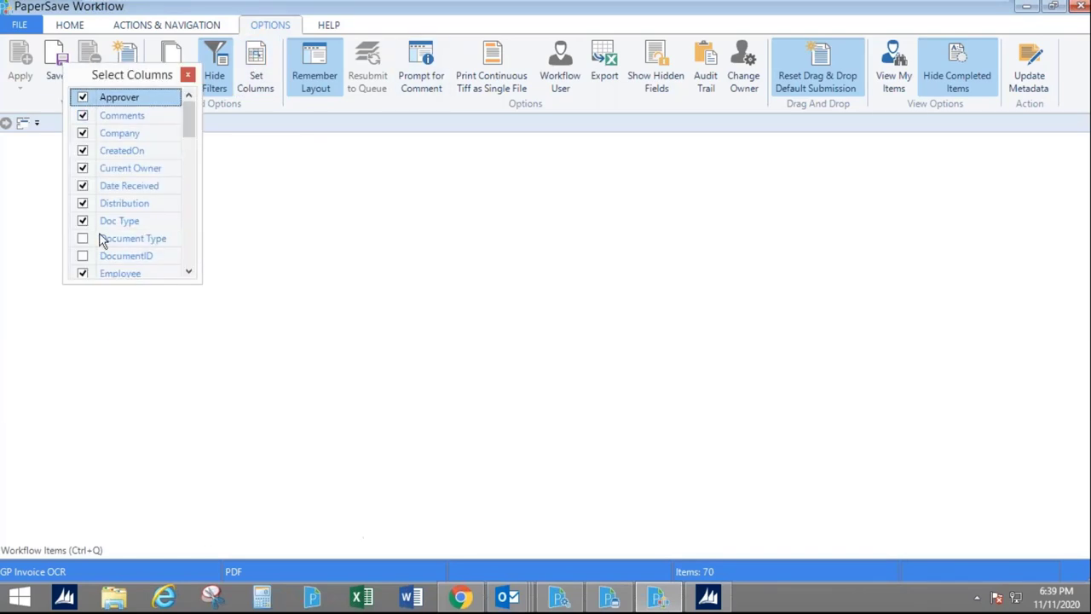
{"action": "left_click_drag", "start_coordinate": [189, 112], "coordinate": [188, 144]}
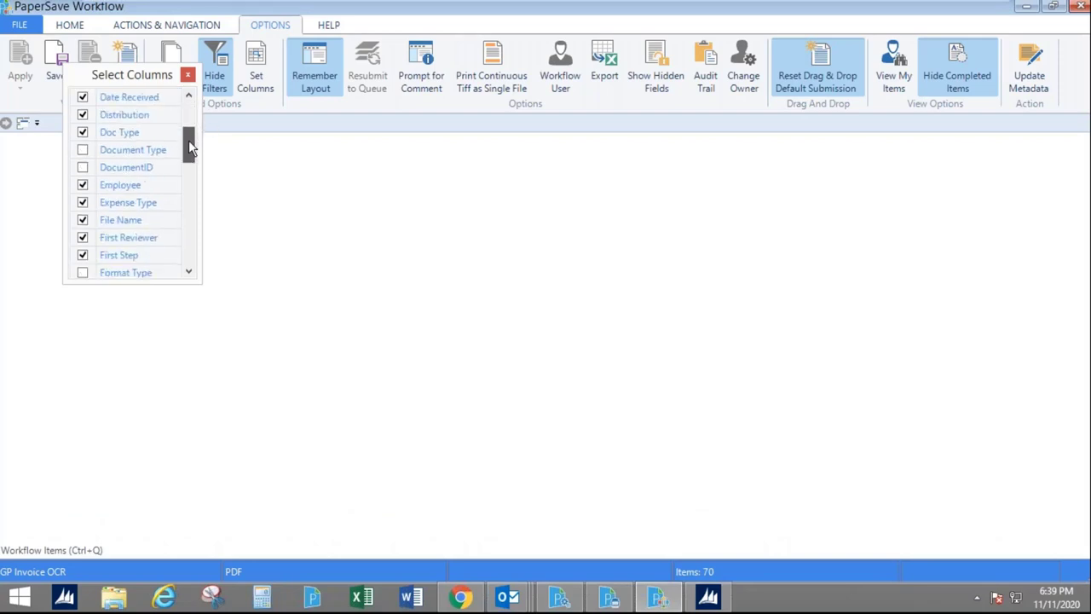
{"action": "left_click", "coordinate": [81, 255]}
{"action": "left_click", "coordinate": [83, 238]}
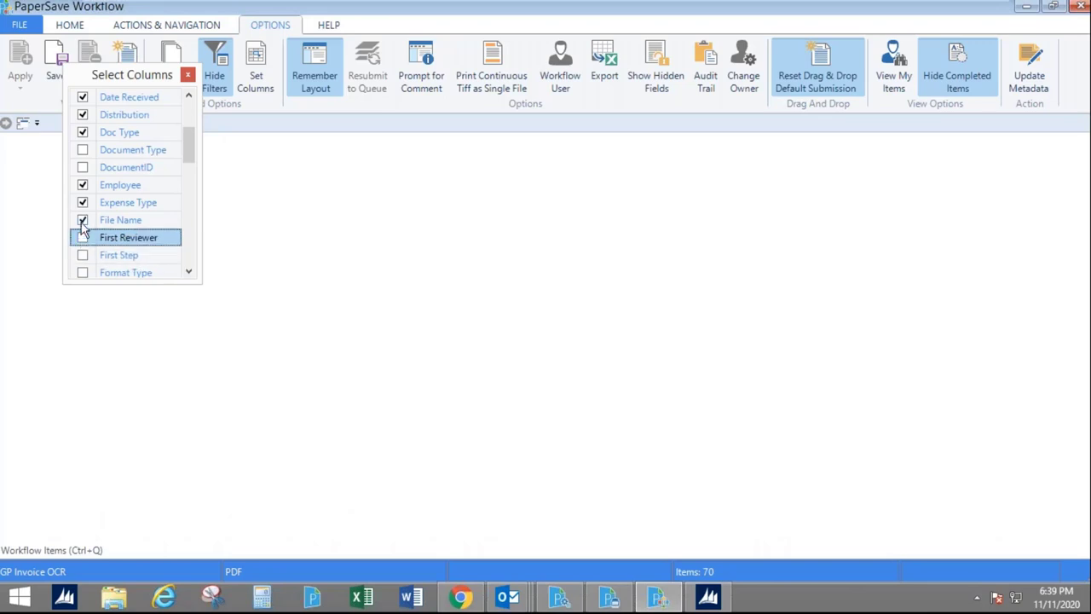
{"action": "left_click", "coordinate": [83, 220]}
{"action": "left_click", "coordinate": [83, 203]}
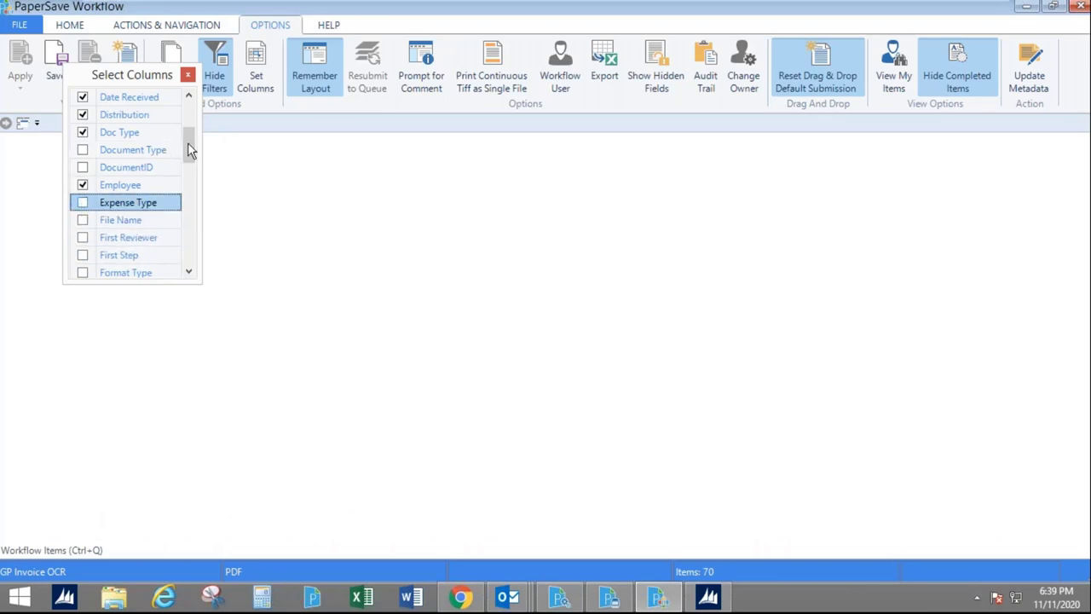
{"action": "left_click_drag", "start_coordinate": [188, 151], "coordinate": [188, 173]}
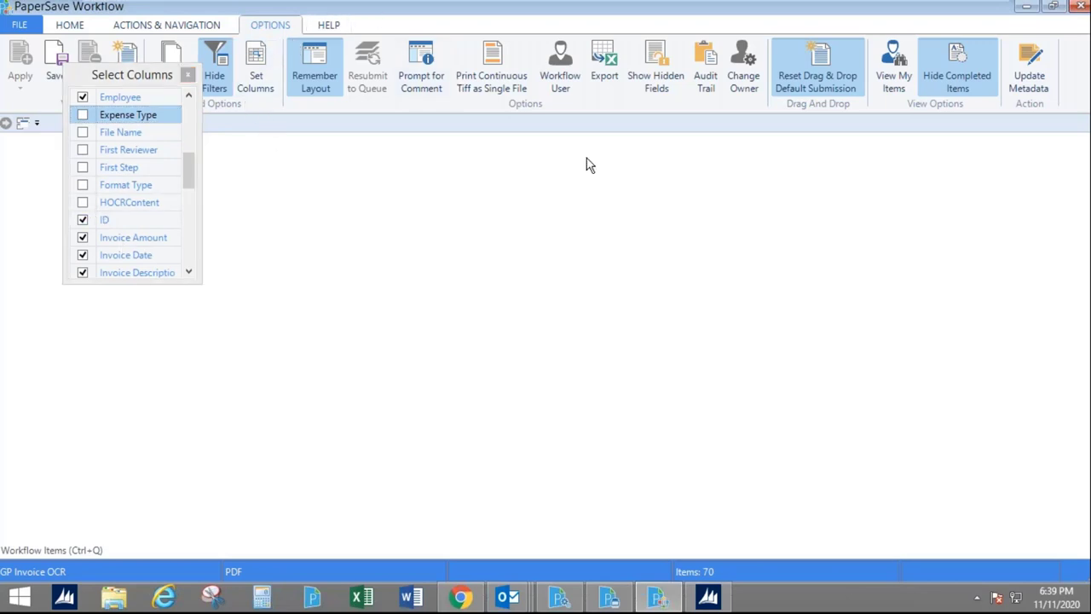
{"action": "left_click", "coordinate": [188, 75]}
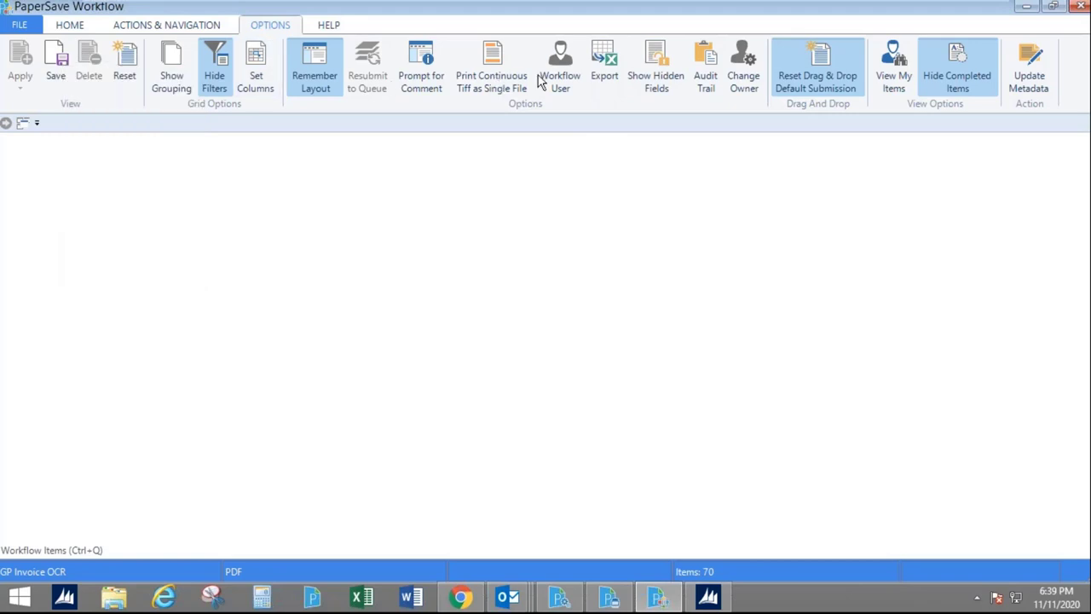
Step: Export the workflow items to Excel and look through the exported rows
{"action": "left_click", "coordinate": [604, 61]}
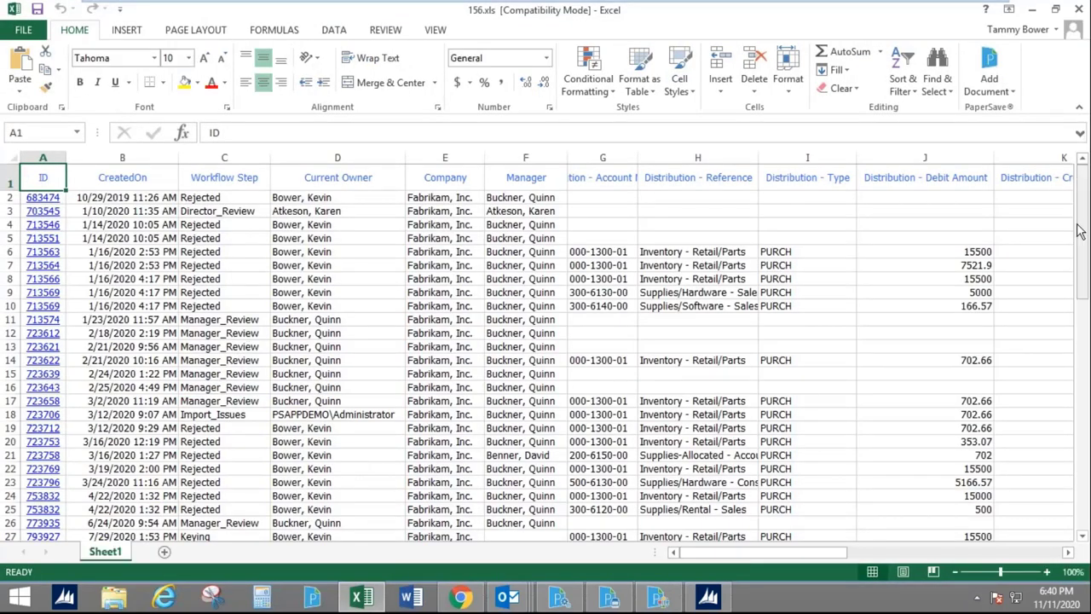
{"action": "left_click_drag", "start_coordinate": [1084, 230], "coordinate": [1085, 294]}
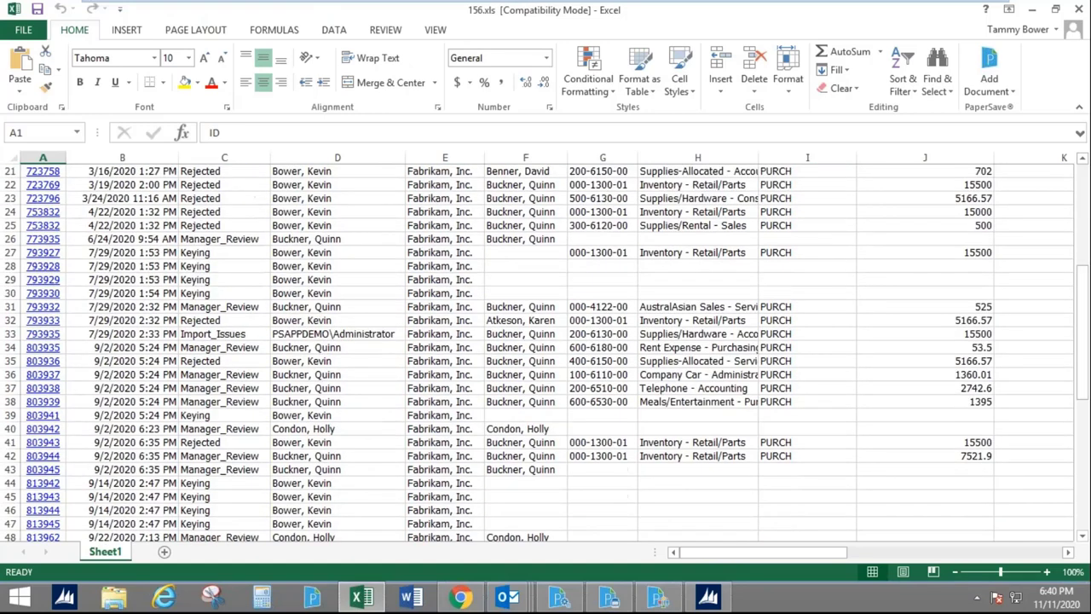
Step: Open the invoice document linked in row 33 of the spreadsheet, look at its workflow item history and close it
{"action": "left_click", "coordinate": [39, 338]}
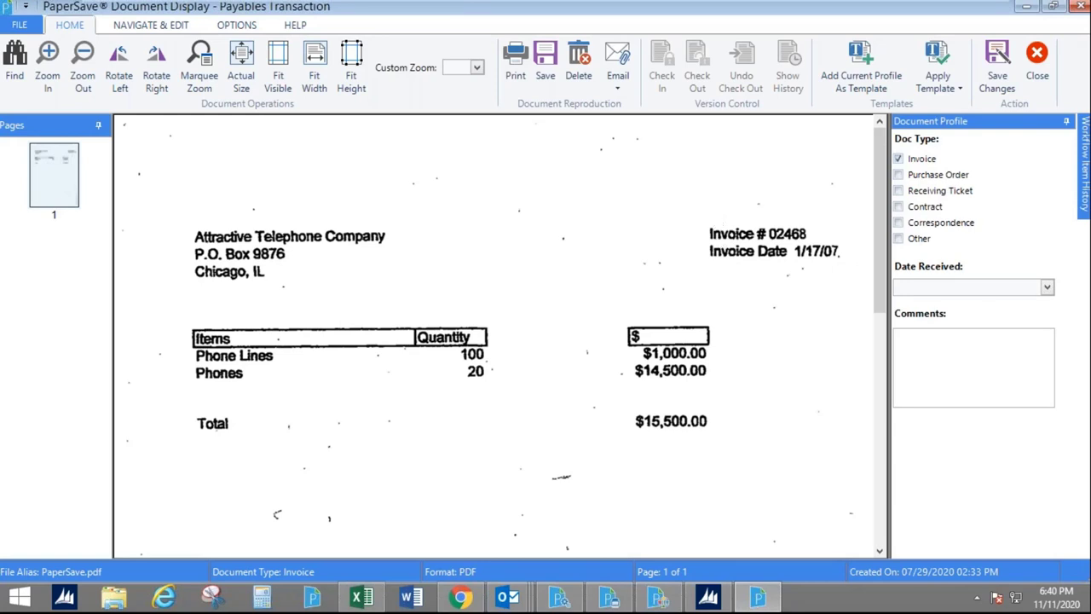
{"action": "left_click", "coordinate": [1084, 162]}
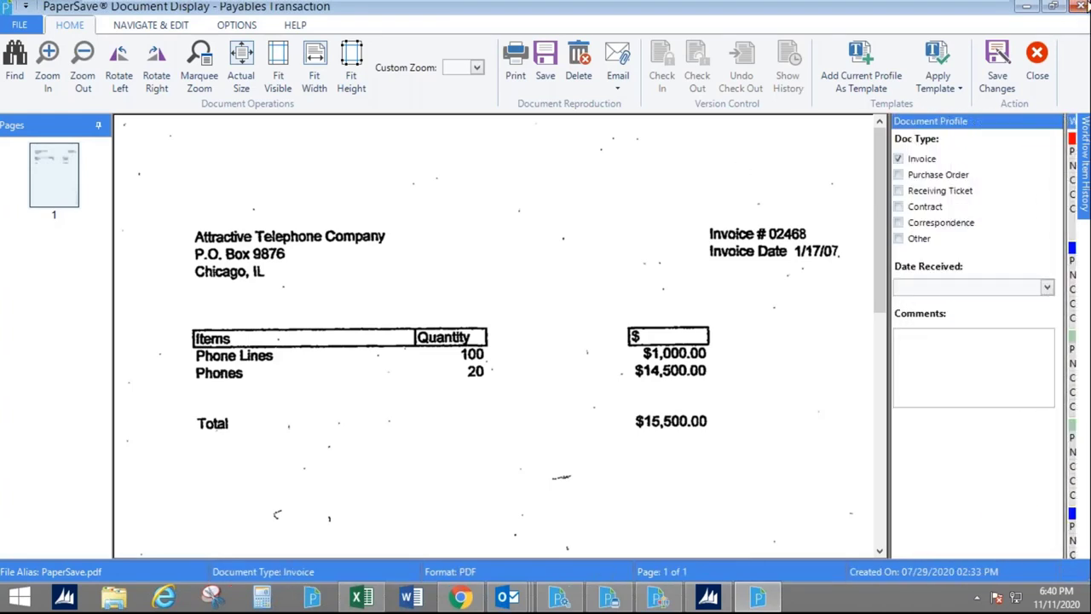
{"action": "left_click", "coordinate": [1082, 11]}
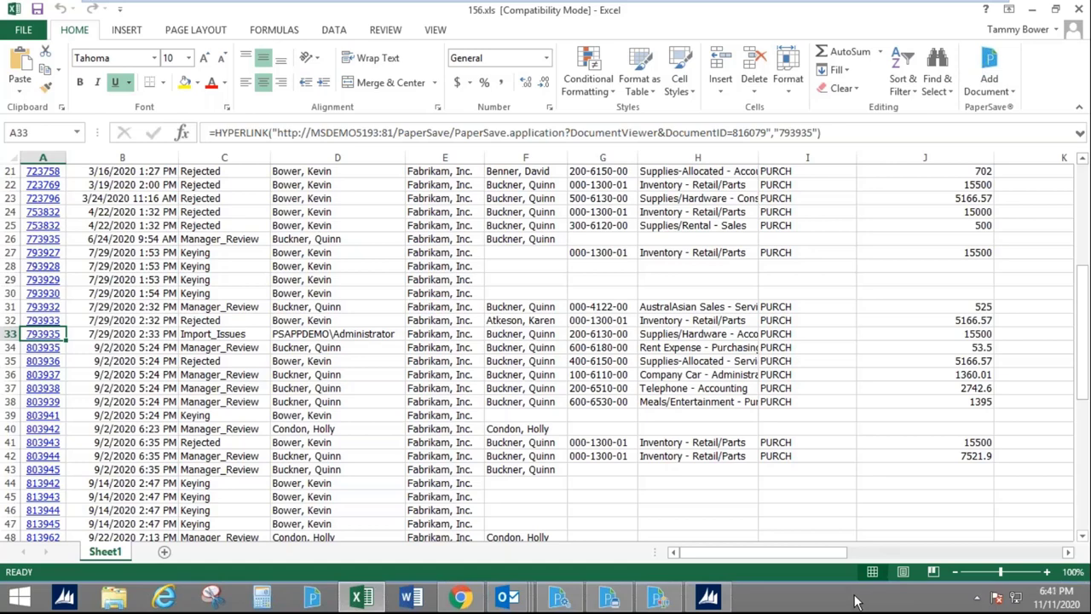
Step: Close the exported workbook without saving and switch to Microsoft Dynamics GP
{"action": "left_click", "coordinate": [1076, 10]}
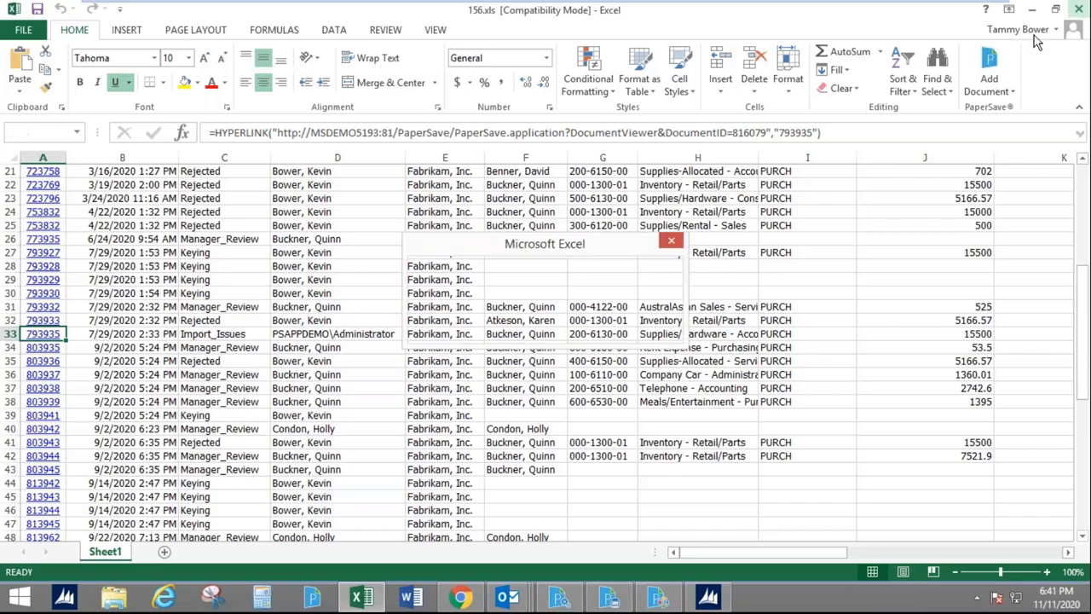
{"action": "left_click", "coordinate": [550, 329]}
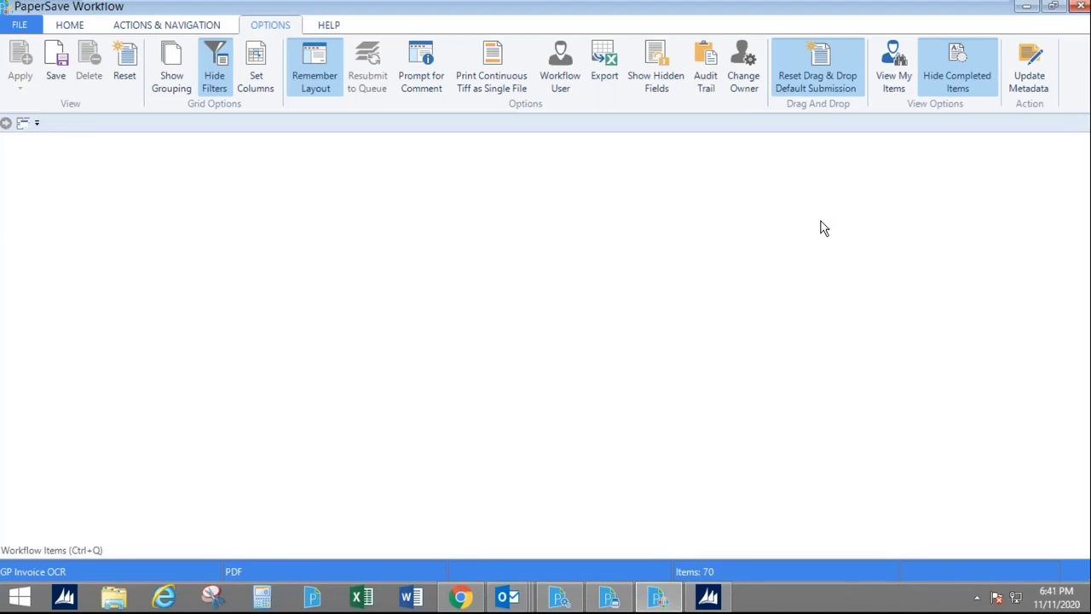
{"action": "left_click", "coordinate": [707, 596]}
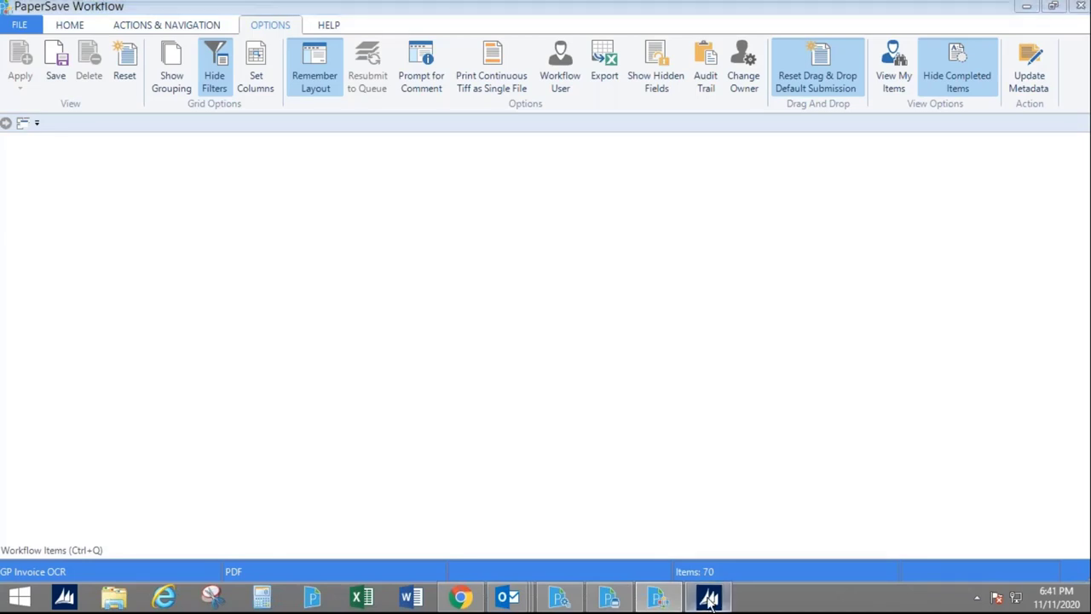